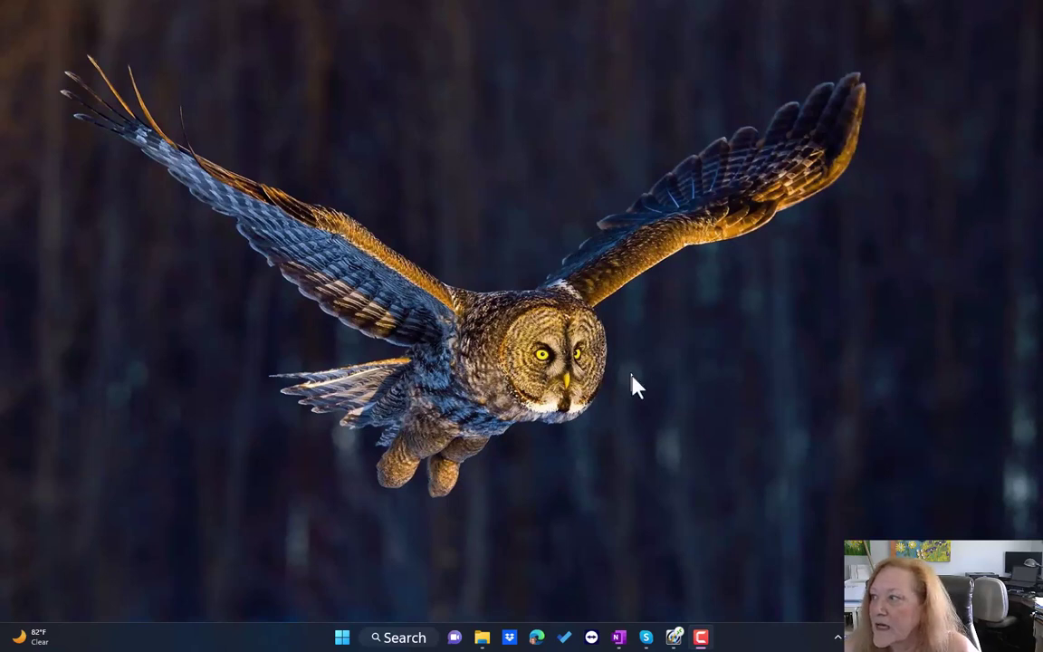
Launch Dragon and open the Command and Control user profile with its General - Large vocabulary.
left_click(403, 638)
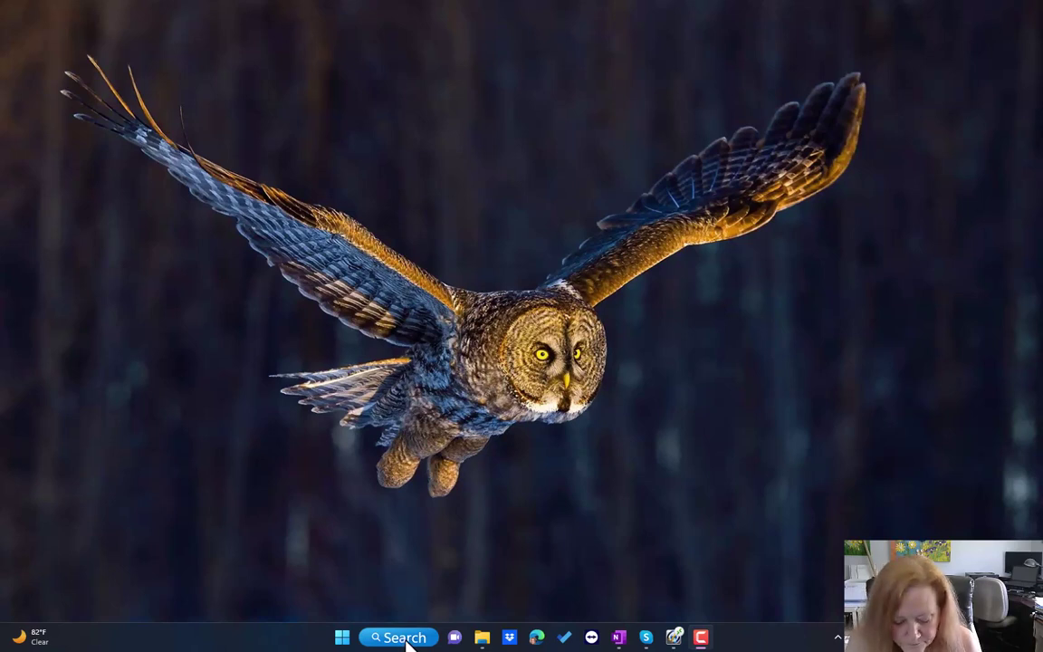
left_click(343, 640)
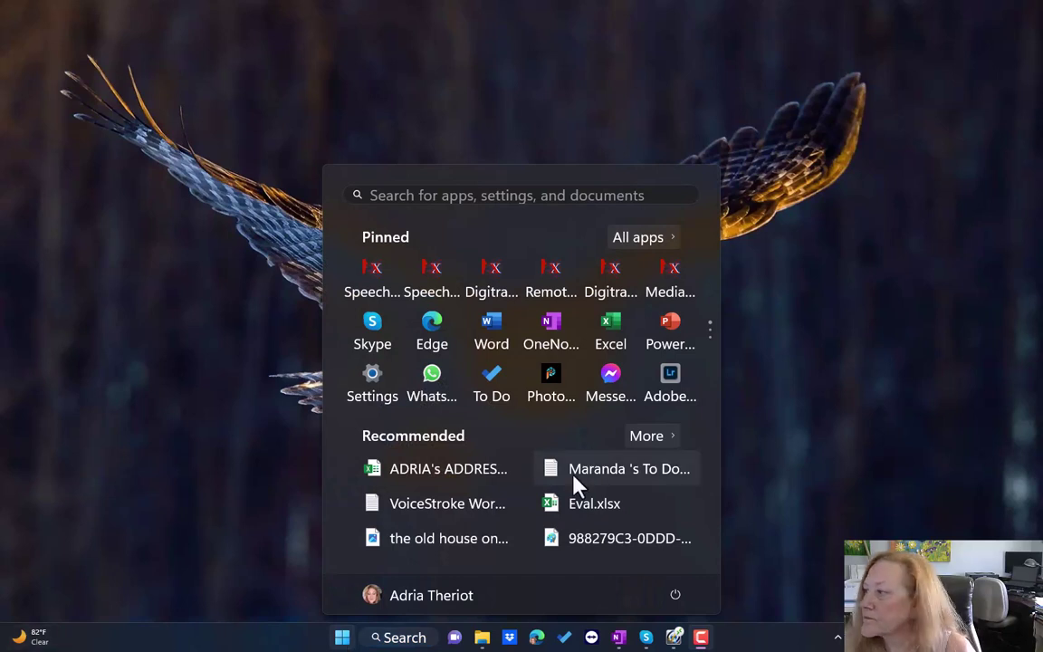
scroll(549, 389, "down", 1)
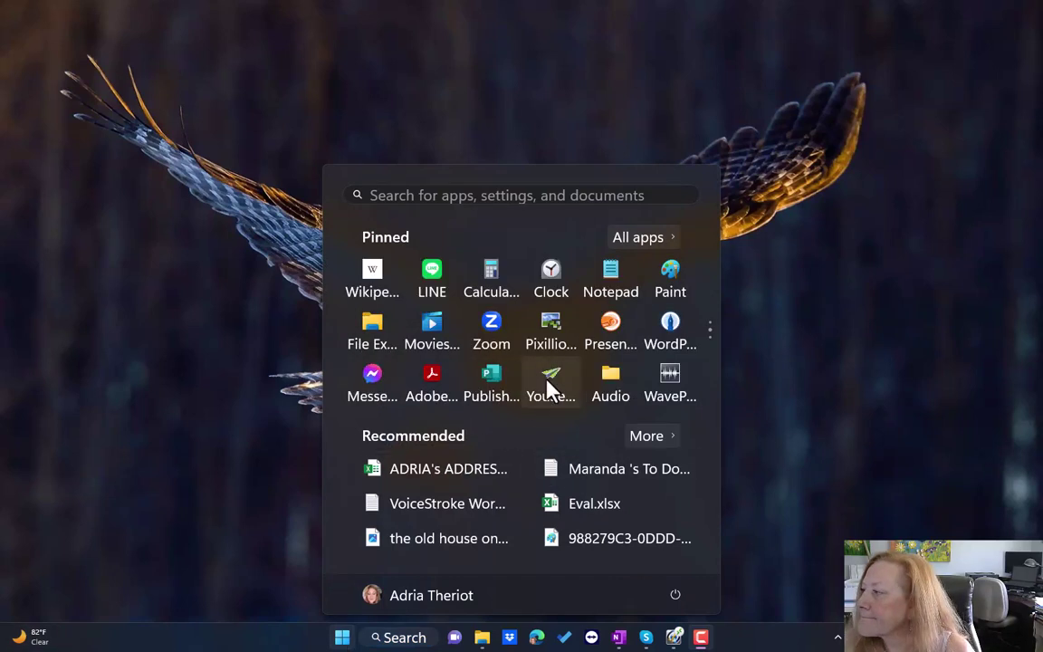
scroll(549, 389, "down", 1)
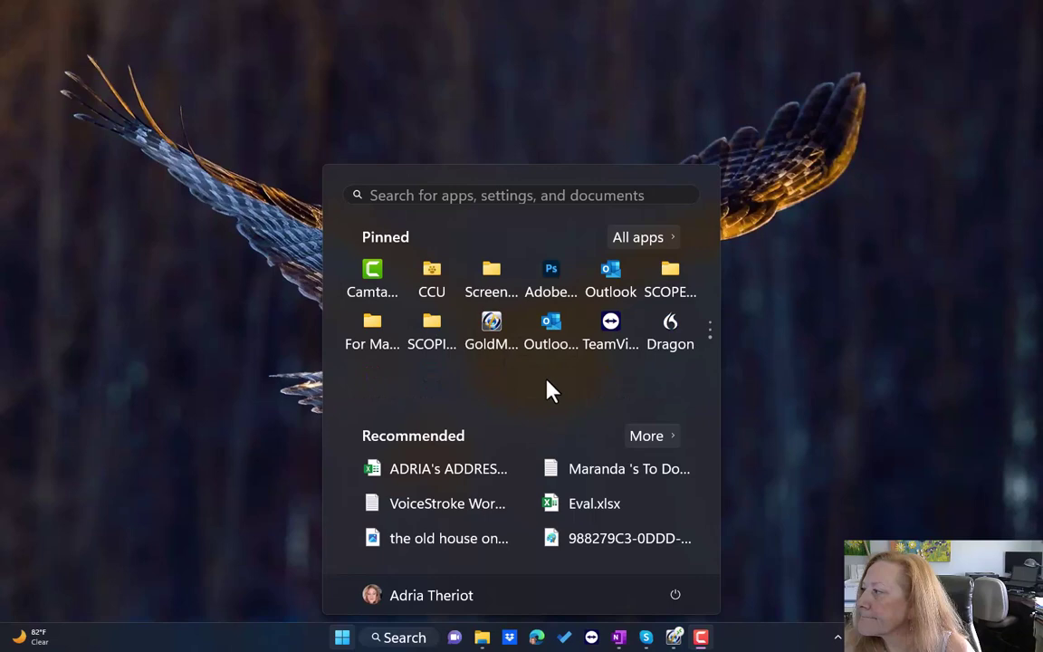
left_click(670, 330)
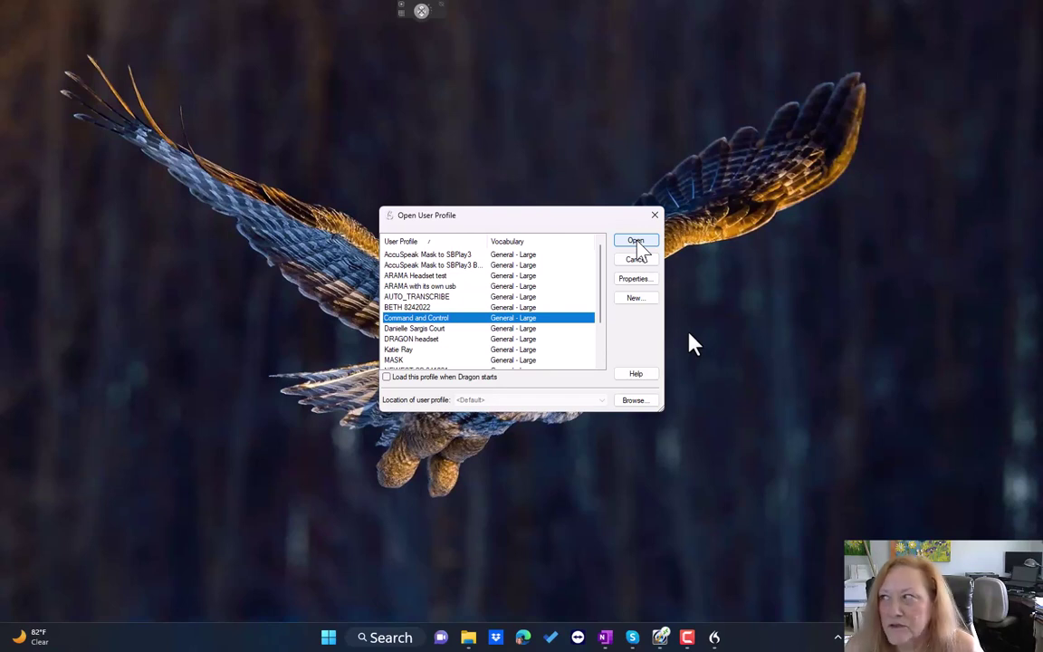
left_click(636, 241)
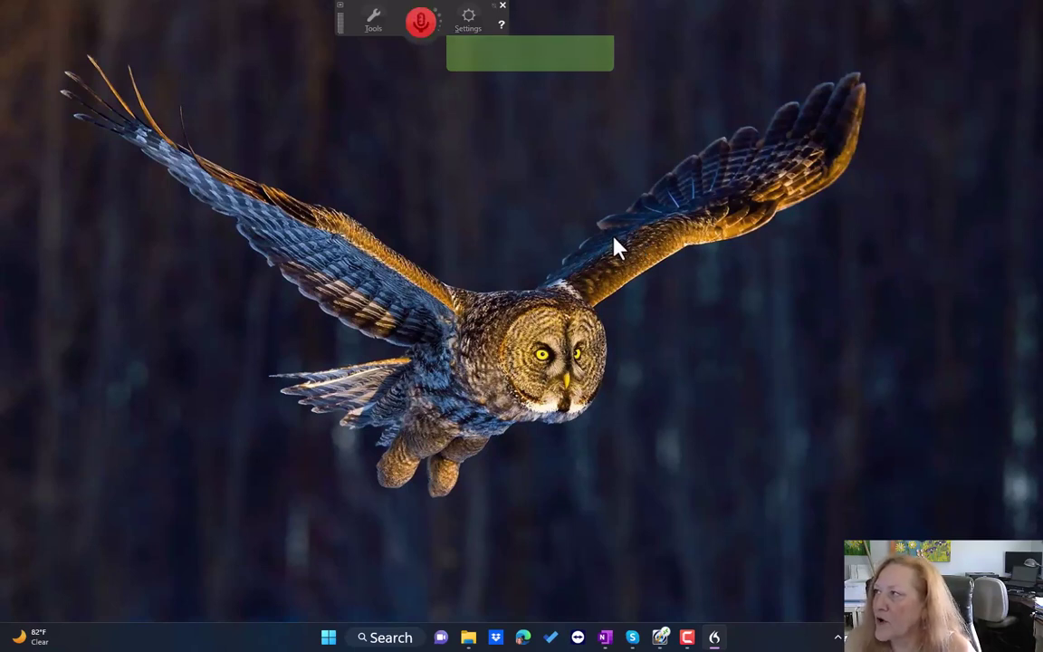
Review the transcription, command and accuracy tools, view the Recognition History window, and close it.
left_click(384, 27)
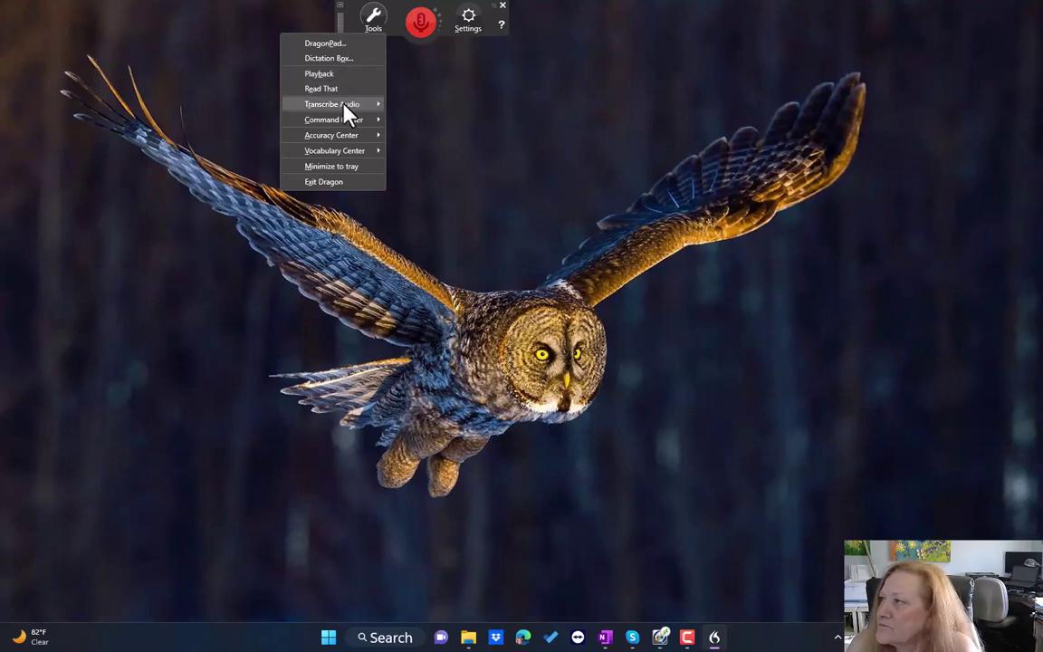
mouse_move(344, 106)
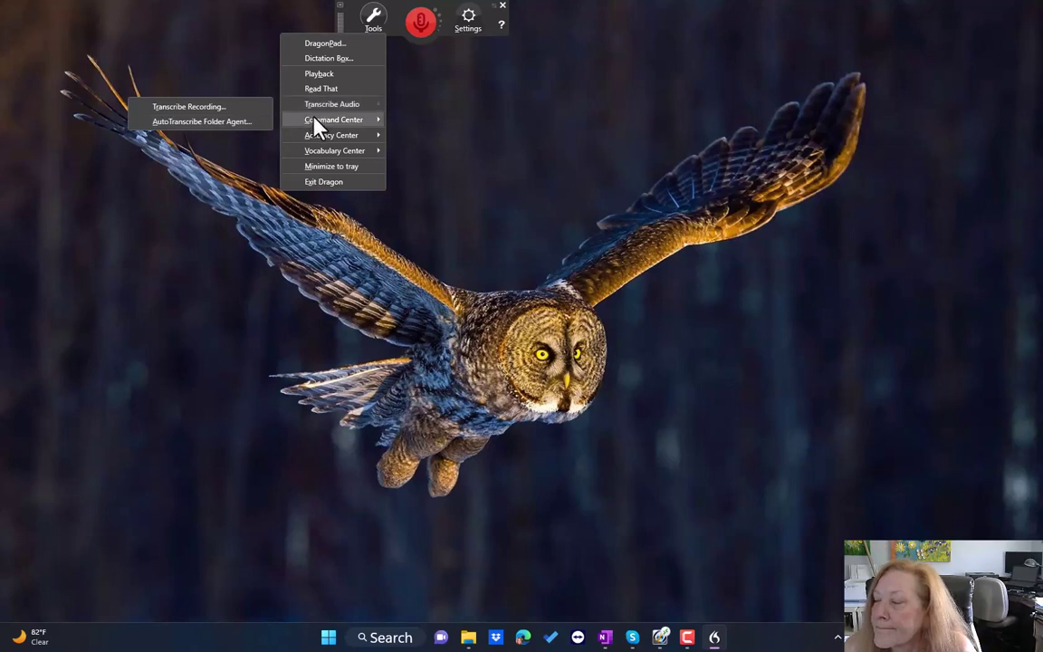
mouse_move(315, 121)
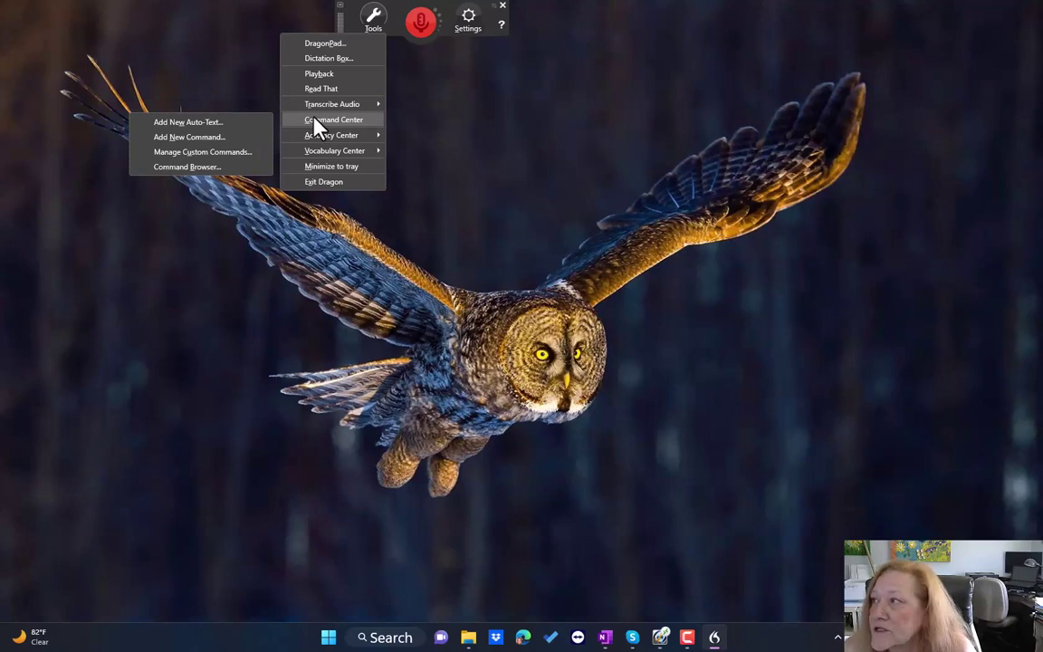
mouse_move(315, 144)
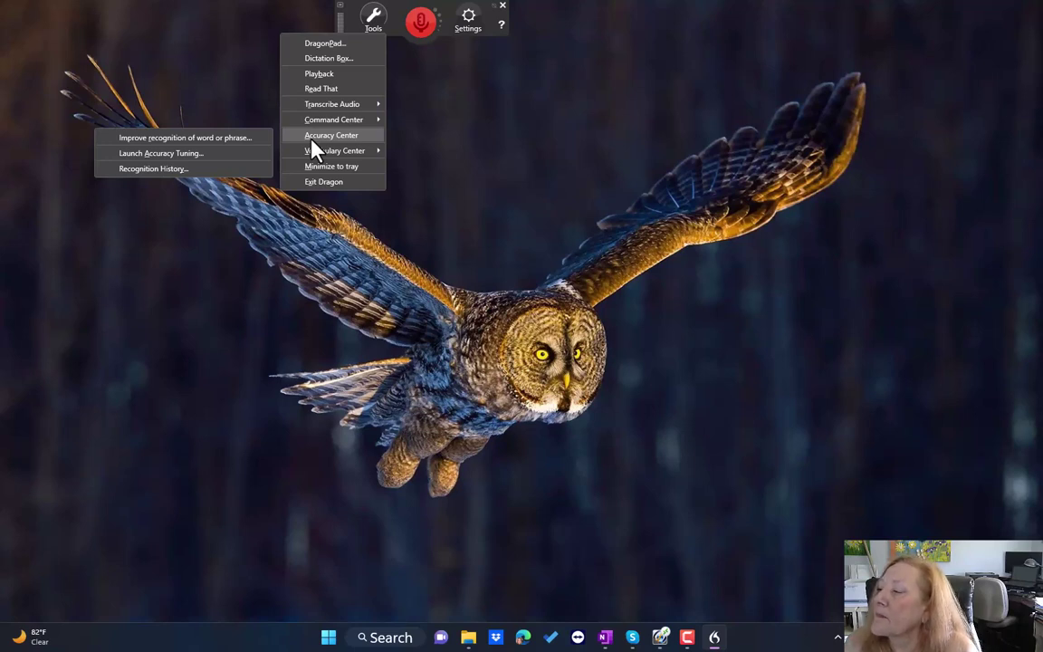
left_click(194, 168)
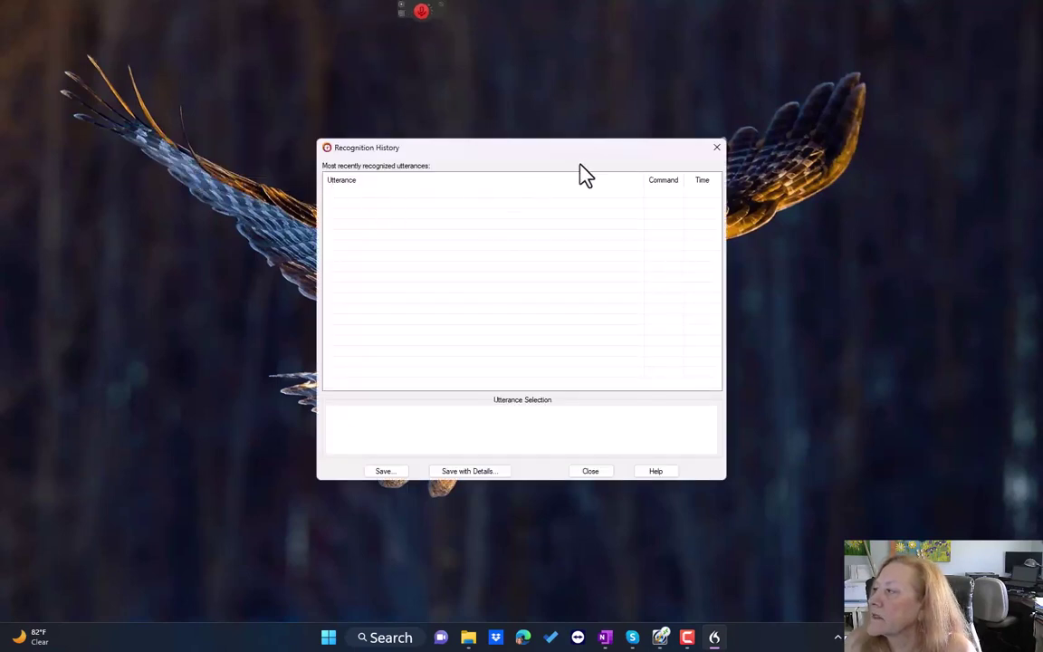
left_click_drag(587, 151, 583, 226)
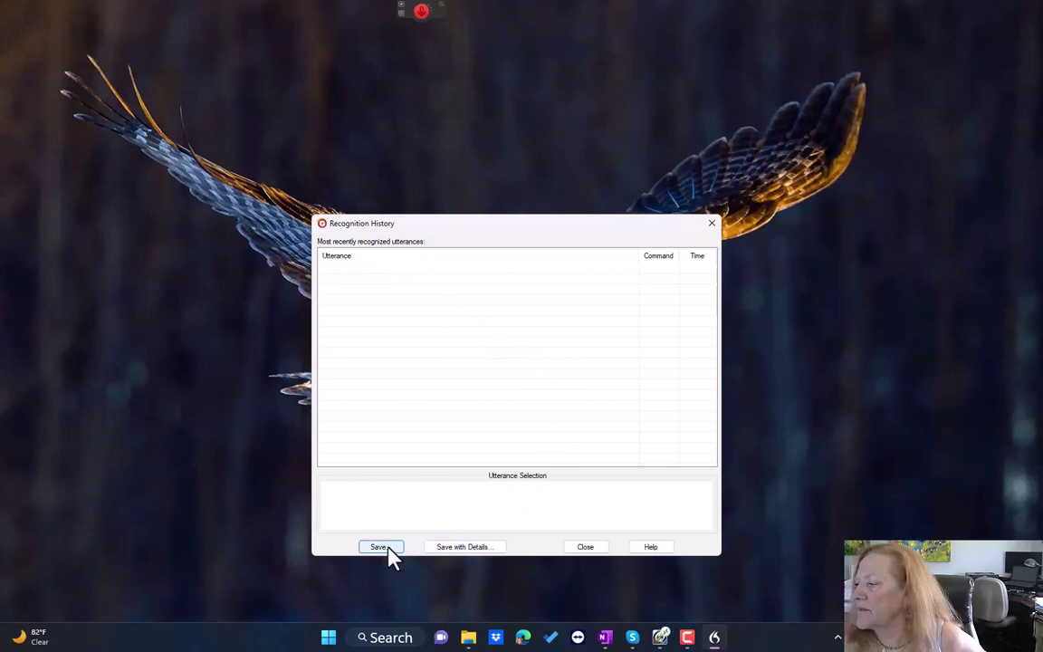
left_click(583, 548)
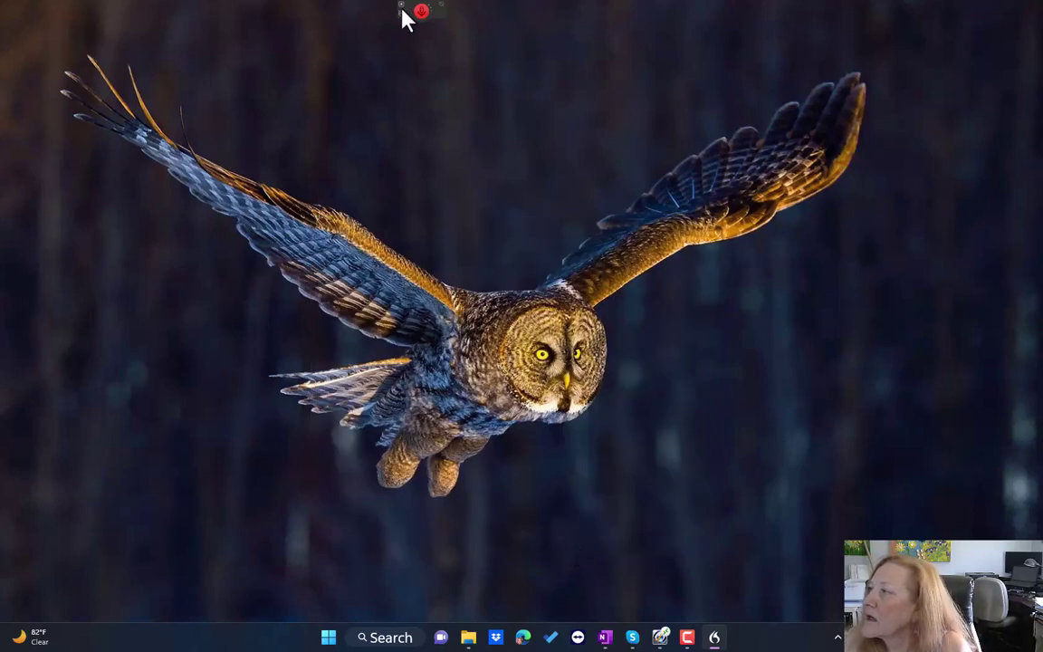
Review the Vocabulary Center tools, view the Manage Vocabularies dialog, and close it without making changes.
mouse_move(404, 14)
left_click(371, 18)
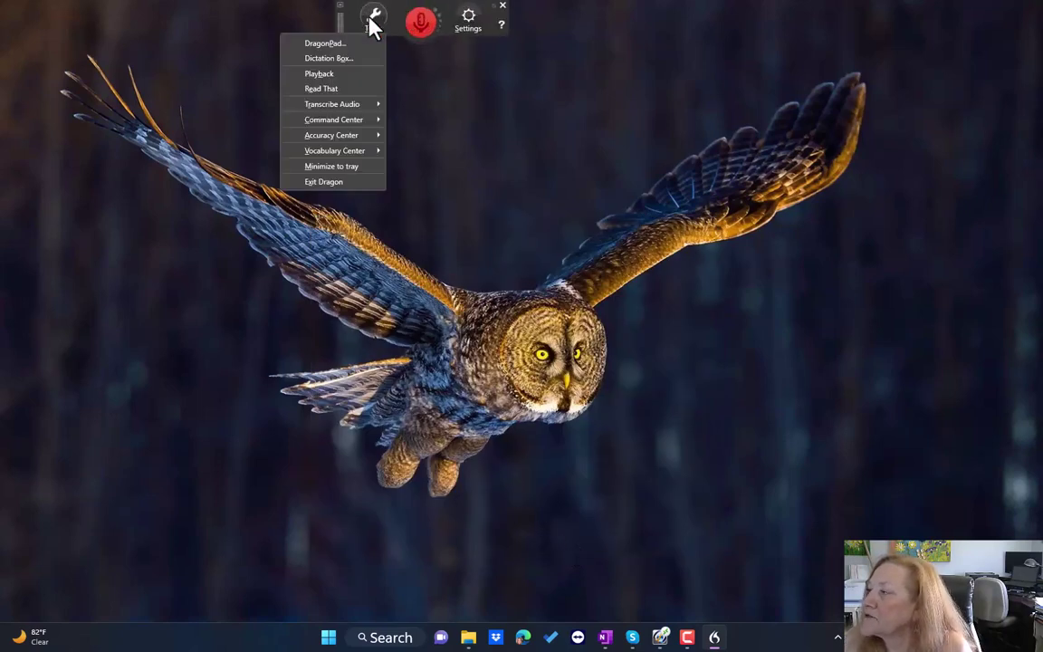
mouse_move(355, 152)
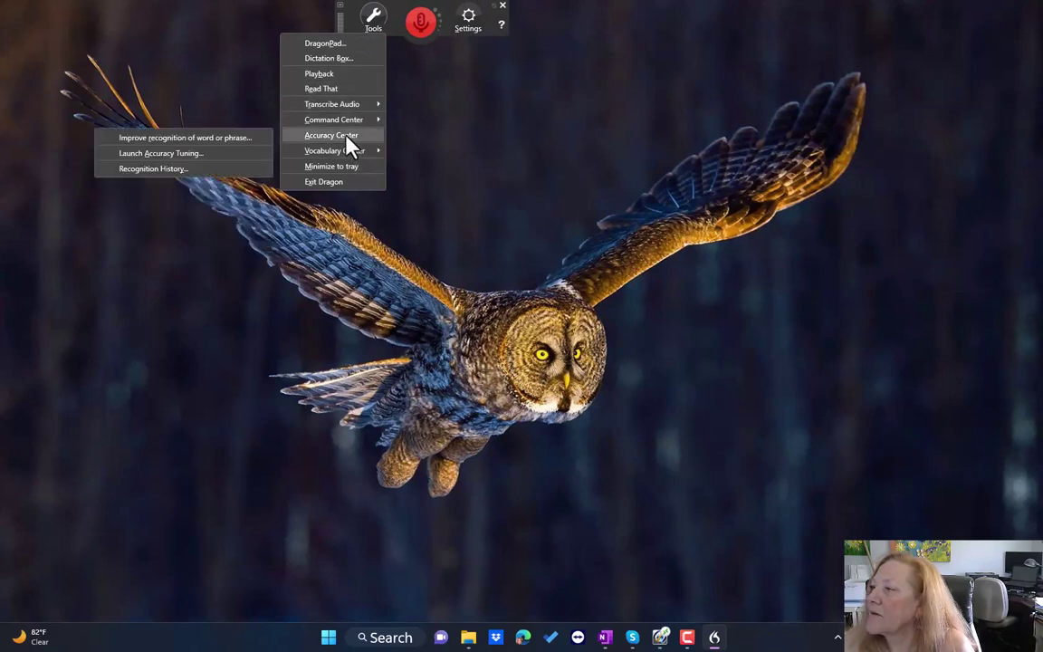
mouse_move(347, 156)
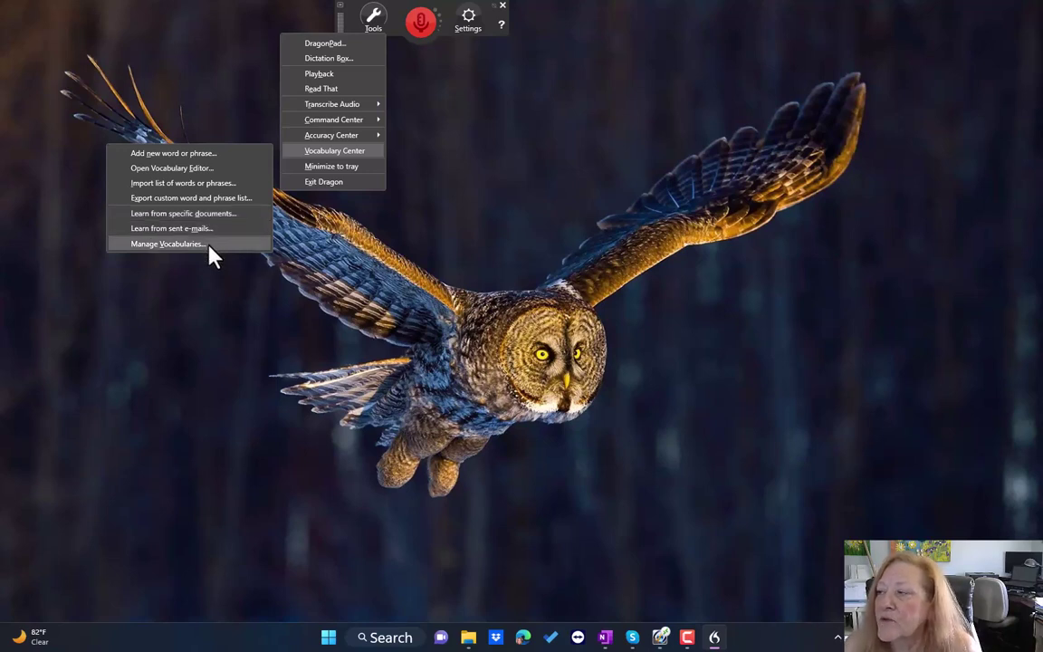
left_click(209, 246)
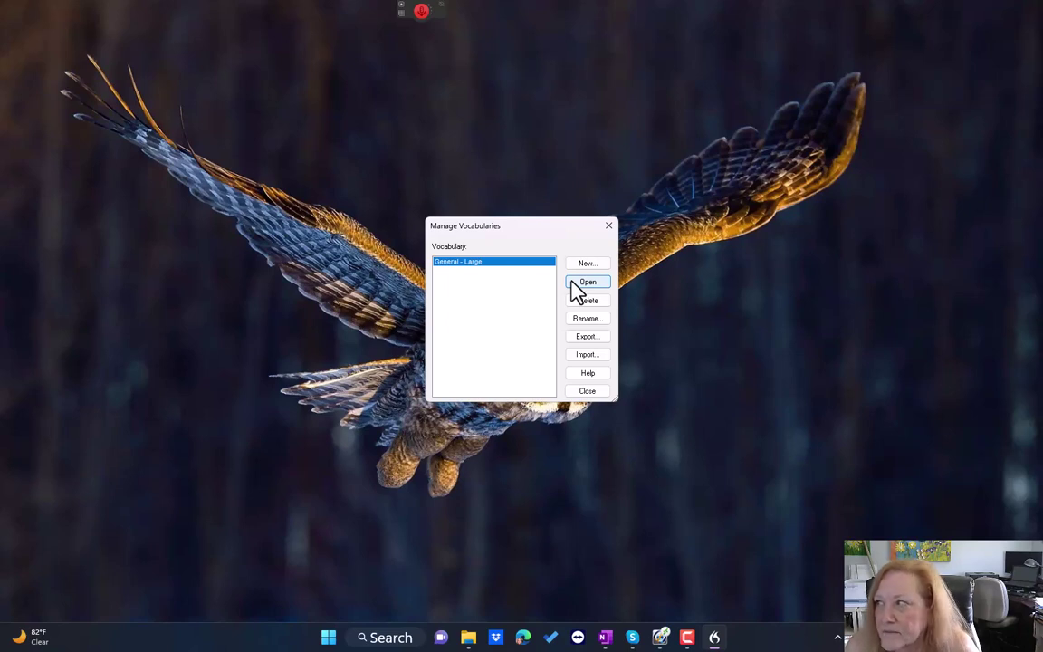
left_click(590, 394)
mouse_move(409, 11)
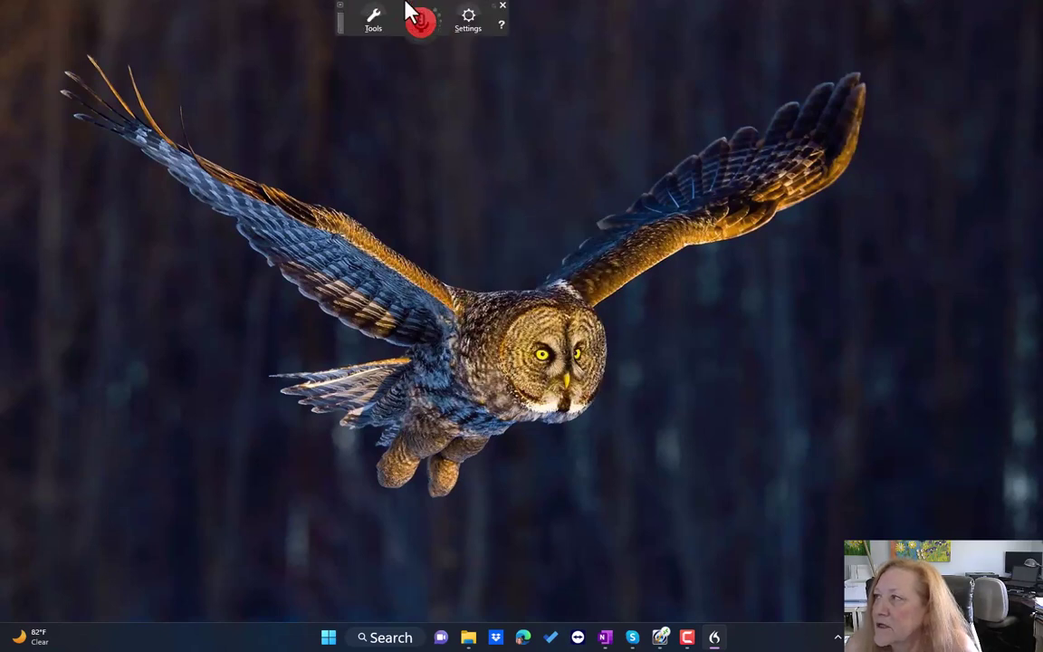
left_click(373, 20)
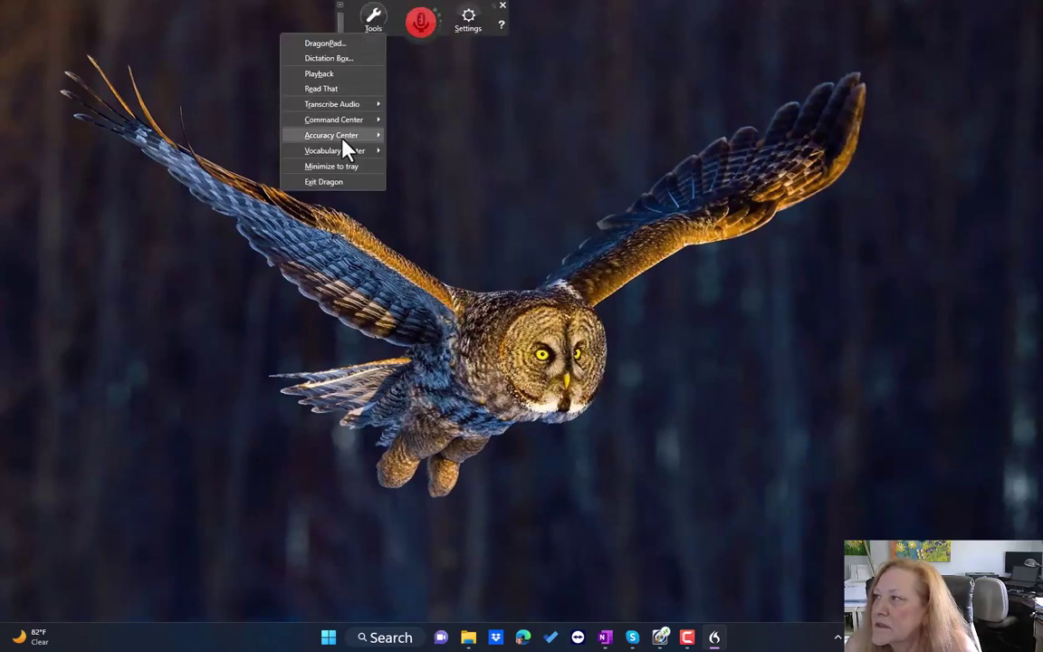
mouse_move(344, 156)
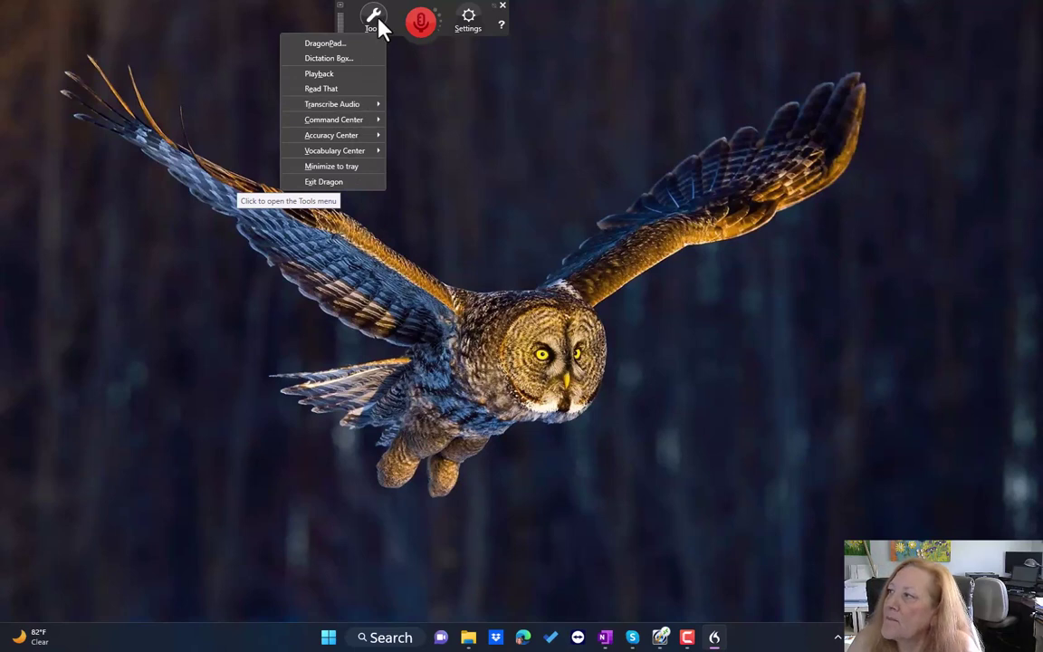
left_click(471, 14)
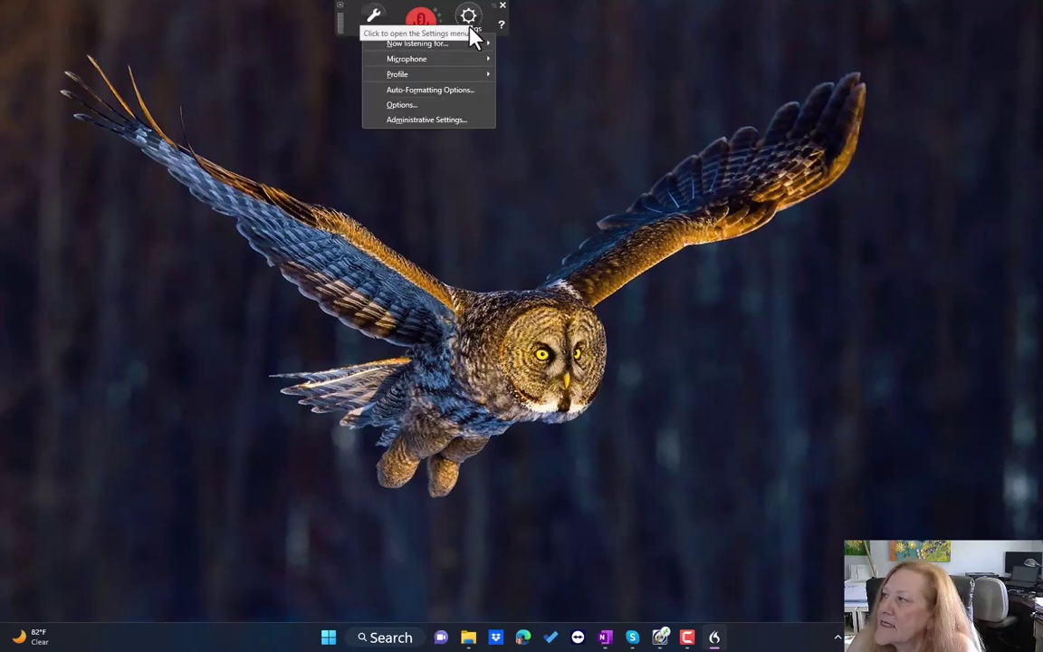
mouse_move(468, 45)
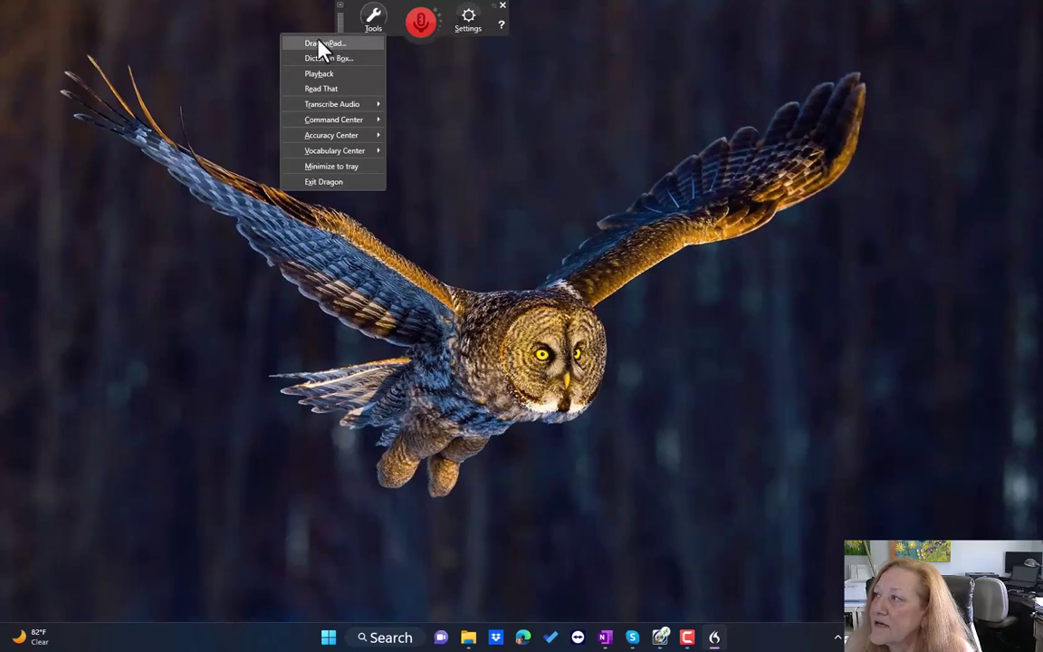
left_click(466, 41)
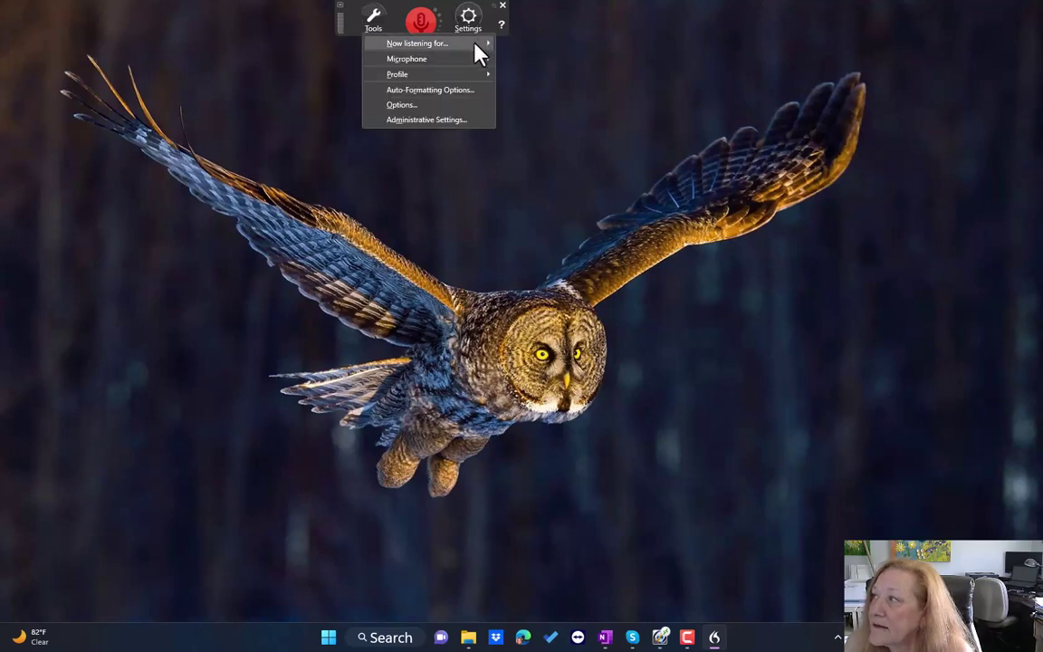
mouse_move(472, 41)
left_click(279, 61)
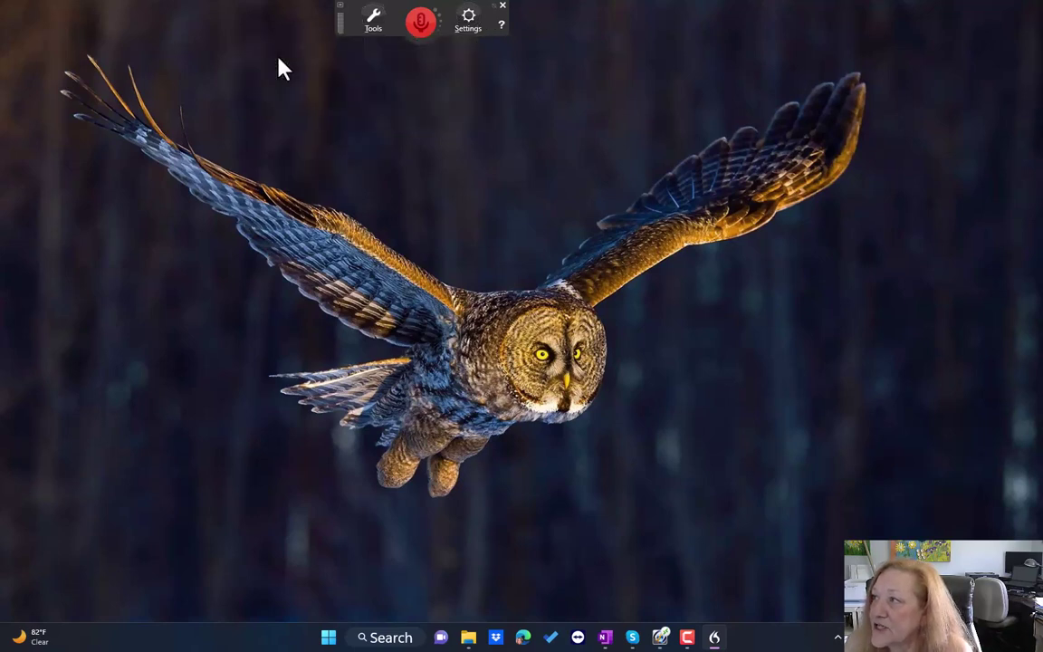
Confirm VEC GN-USB as the profile's microphone, keeping automatic microphone level adjustment enabled.
left_click(466, 23)
mouse_move(465, 47)
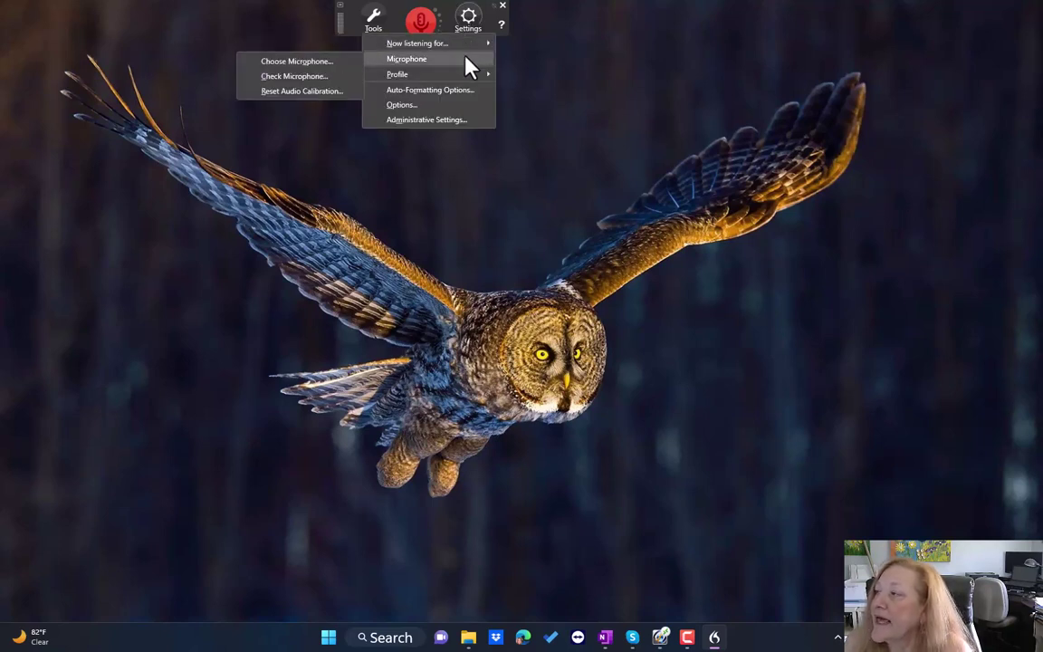
left_click(324, 61)
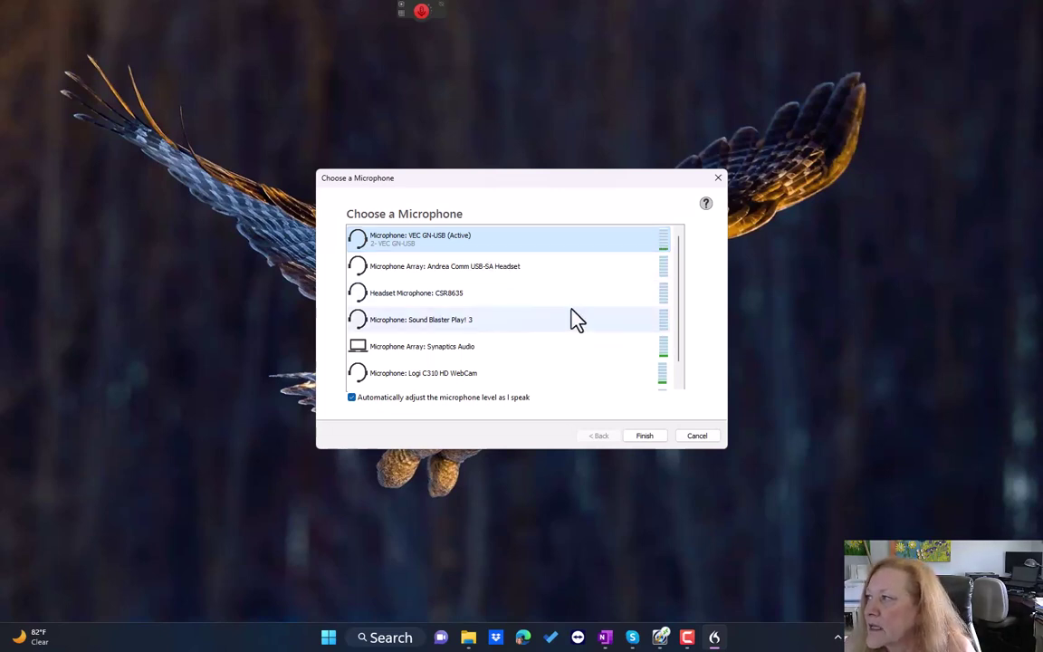
left_click(644, 436)
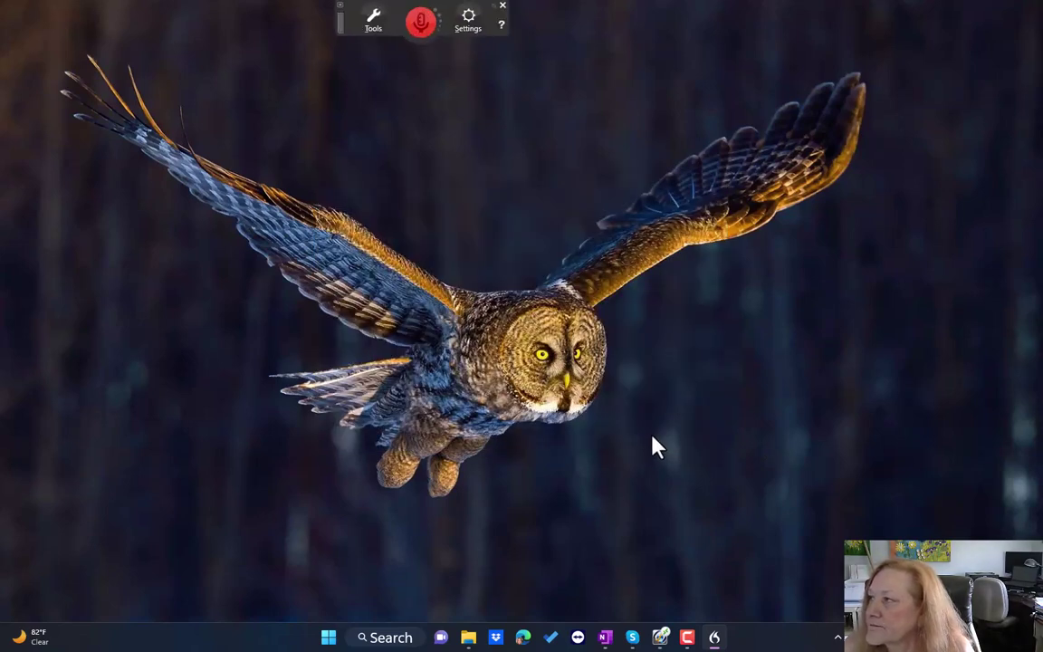
Start exporting the AccuSpeak Mask to SBPlay3 profile from the user profile manager.
left_click(467, 22)
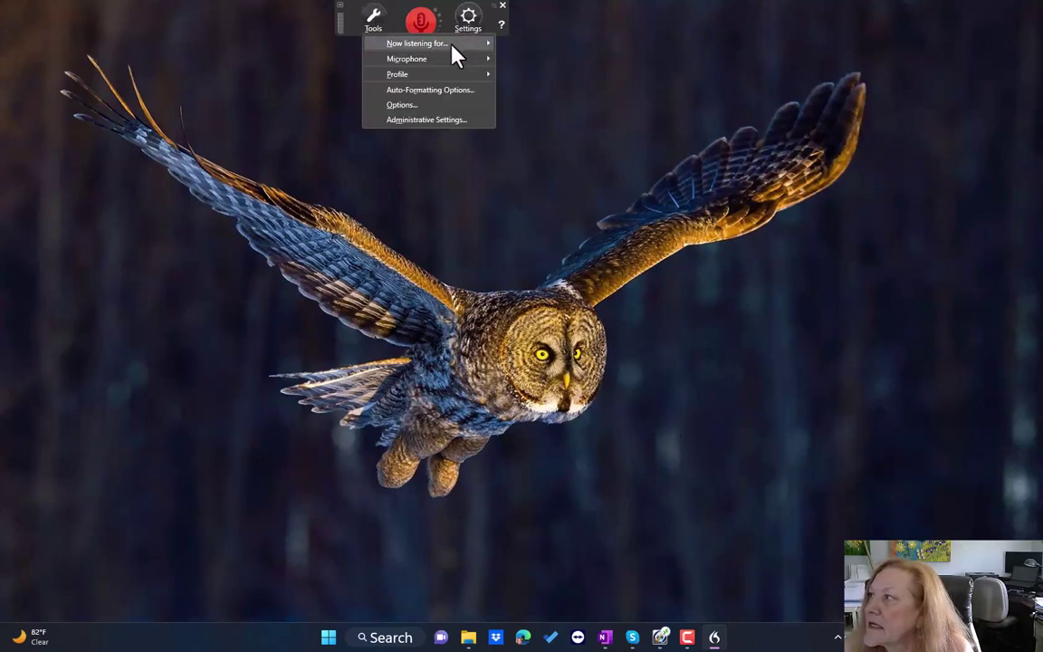
mouse_move(450, 76)
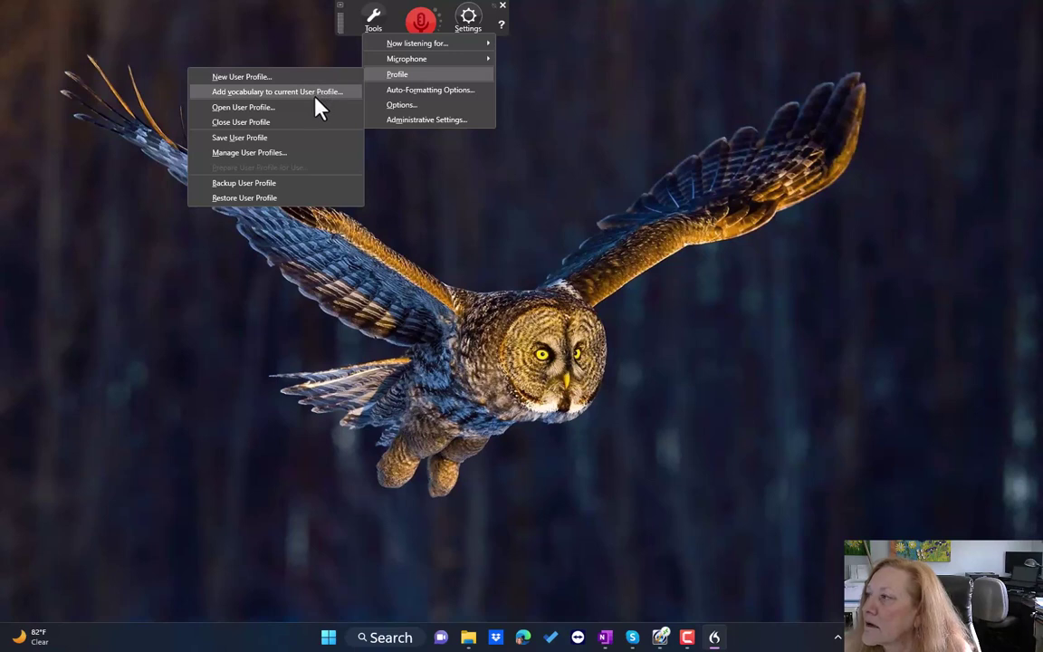
left_click(280, 155)
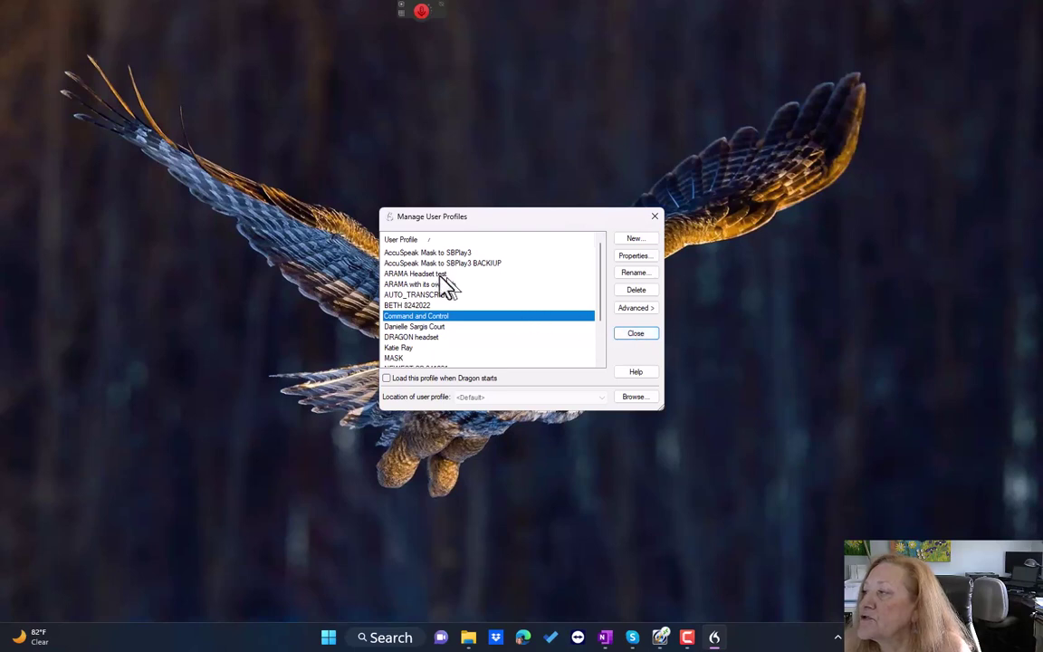
left_click(398, 254)
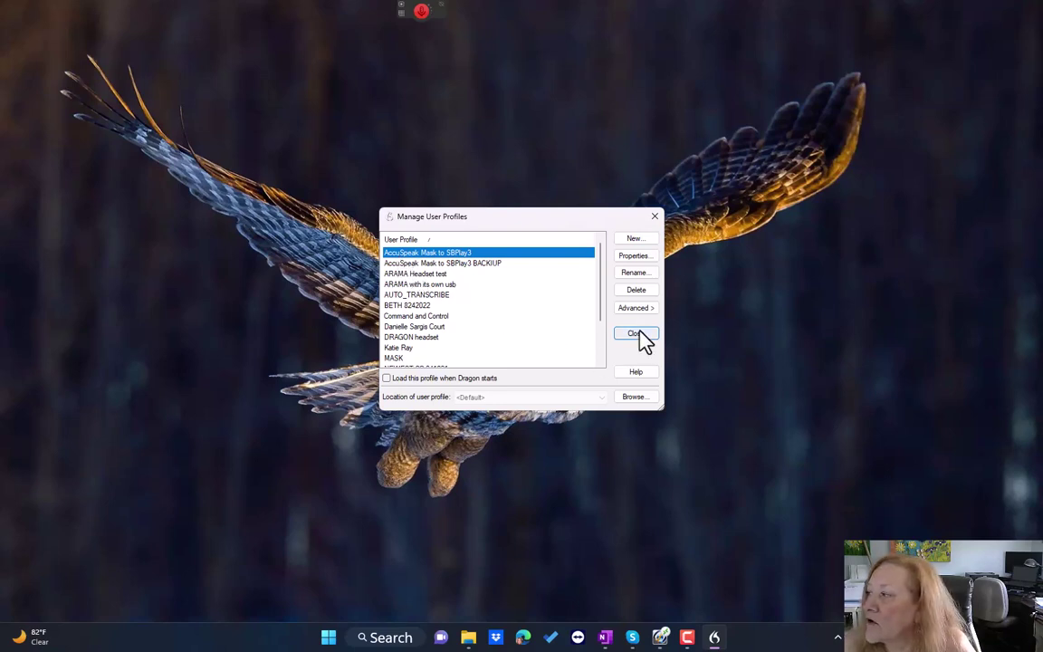
left_click(637, 308)
left_click(697, 326)
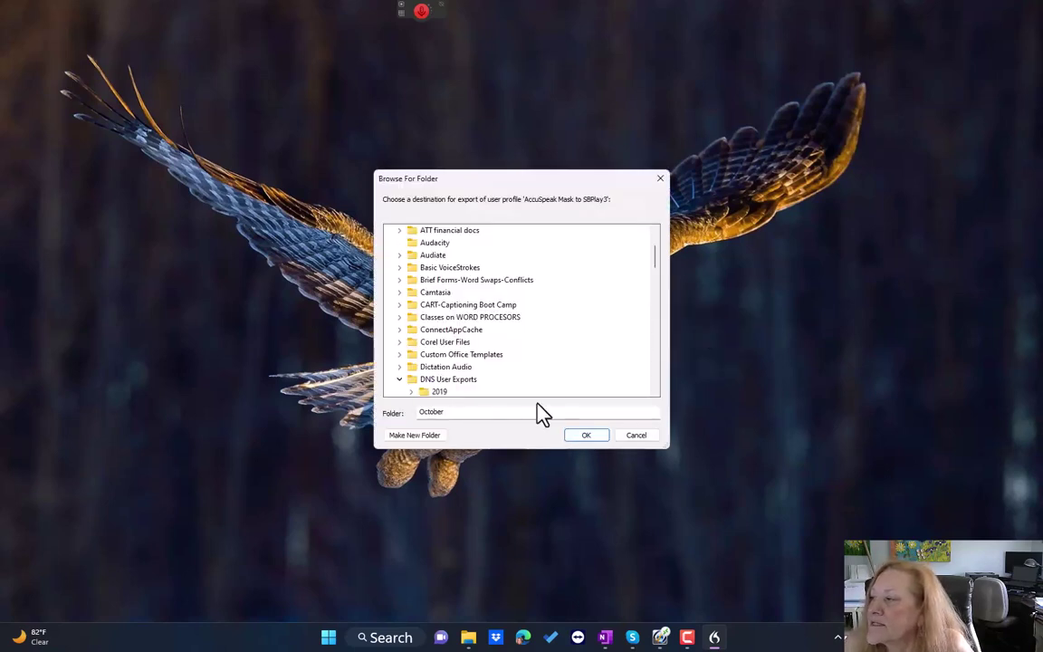
Create a folder named 2023 inside DNS User Exports and export the AccuSpeak Mask to SBPlay3 profile into it.
scroll(469, 391, "down", 6)
scroll(470, 391, "up", 3)
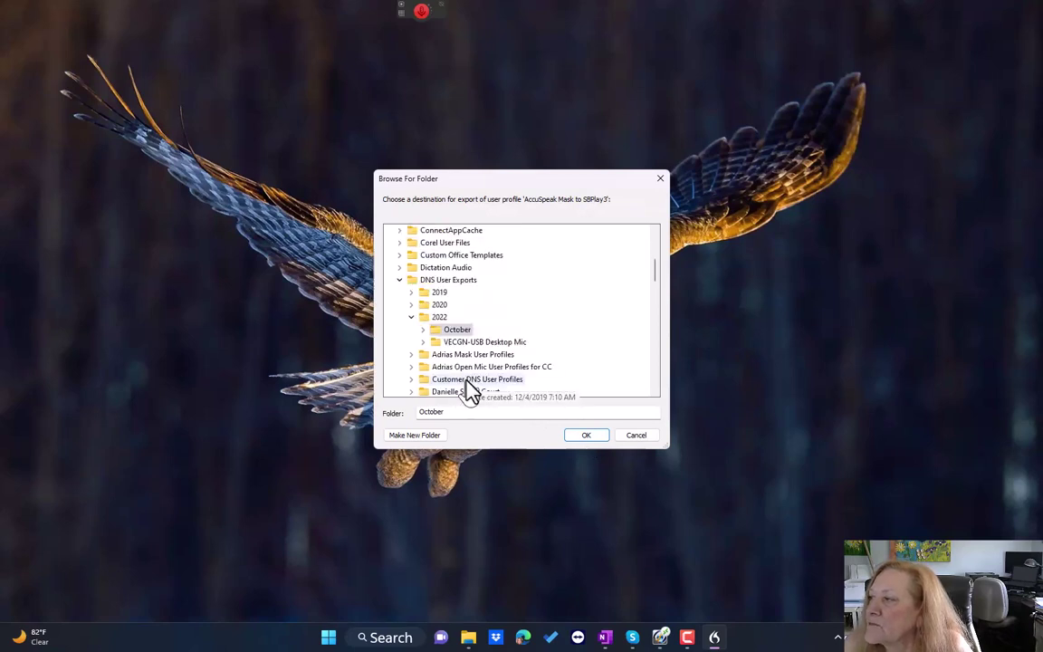
left_click(410, 318)
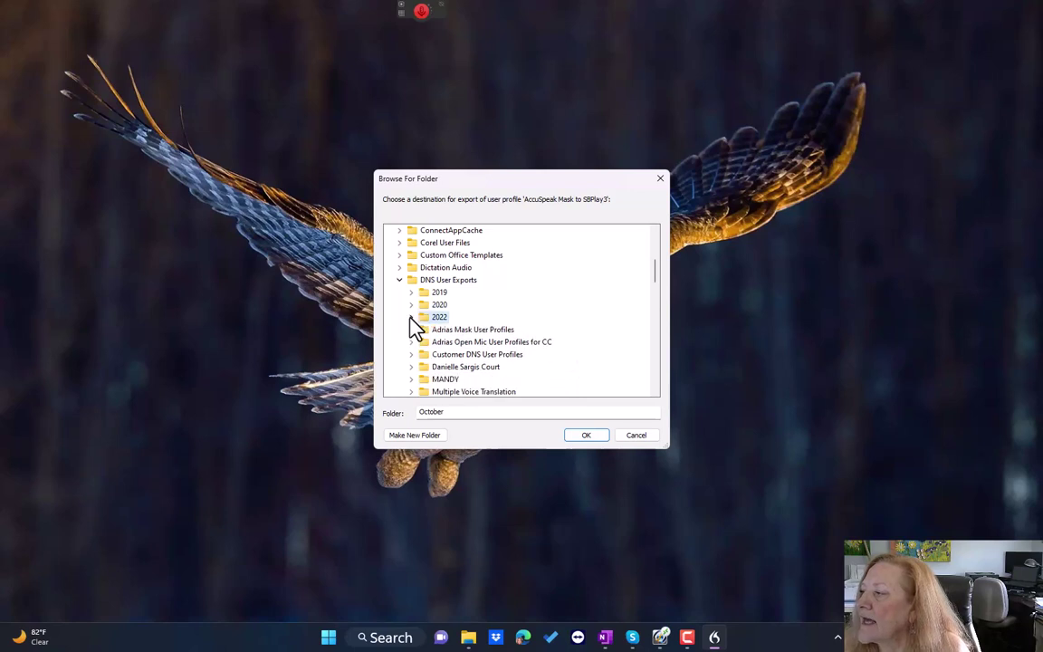
left_click(429, 283)
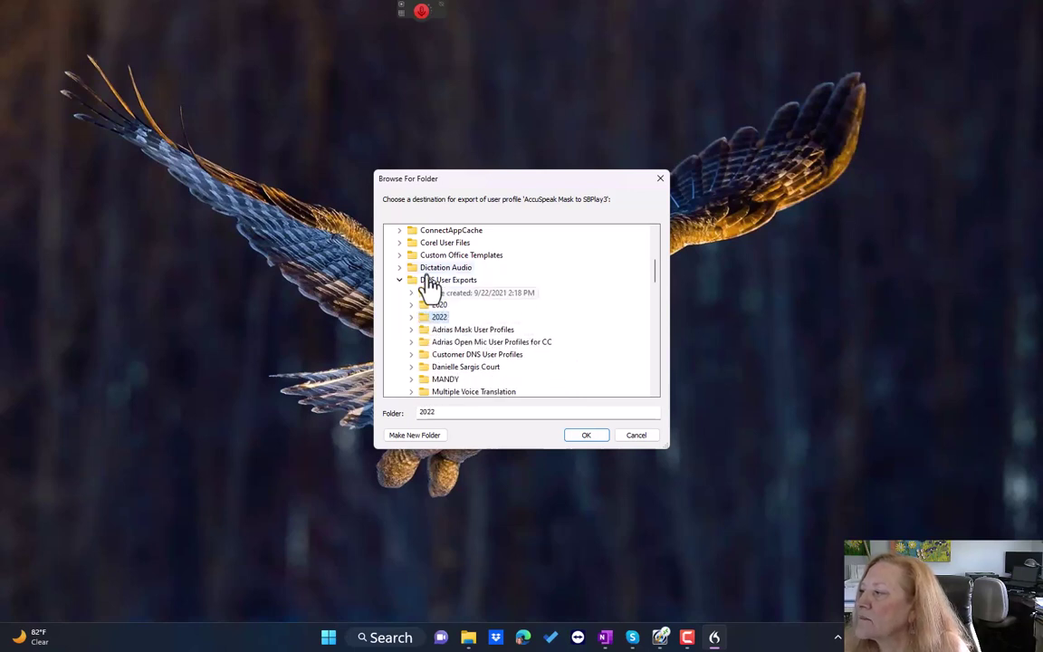
left_click(427, 435)
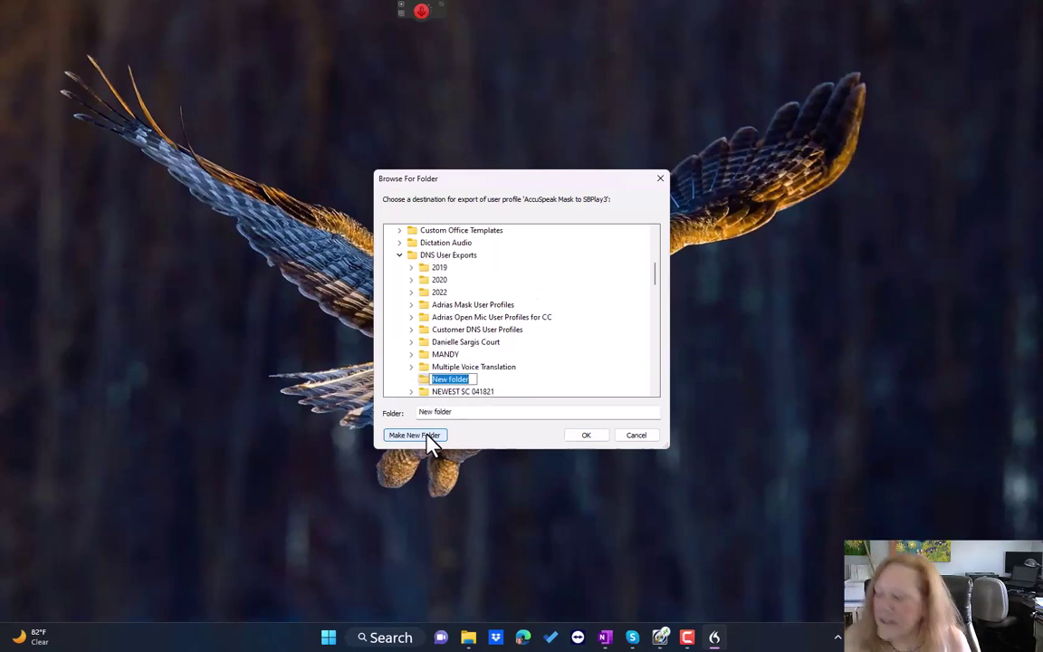
type("2023")
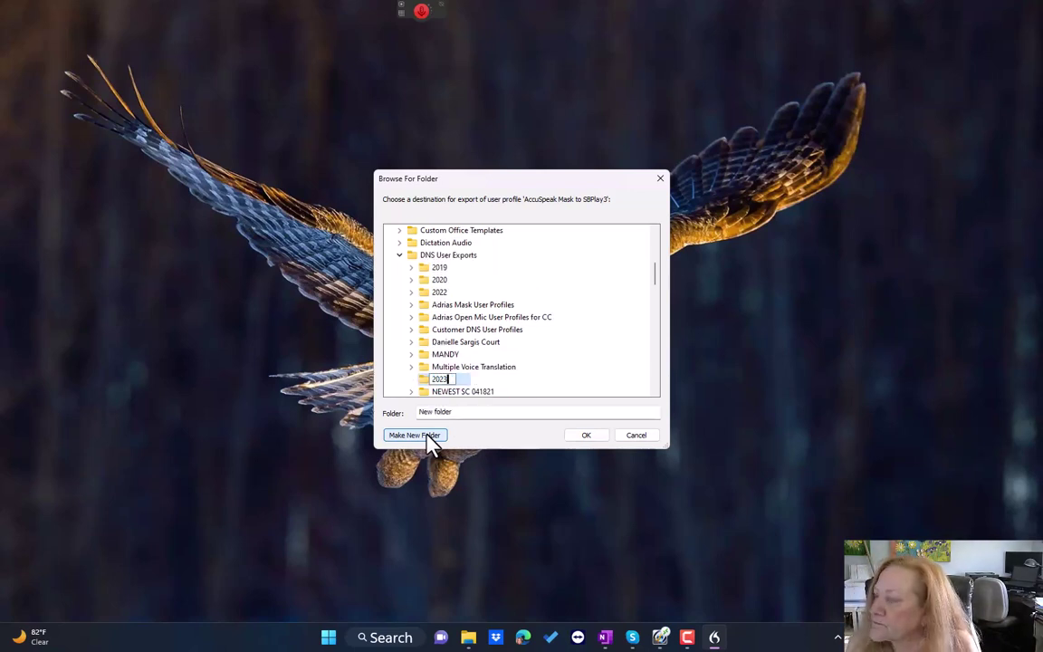
key("Escape")
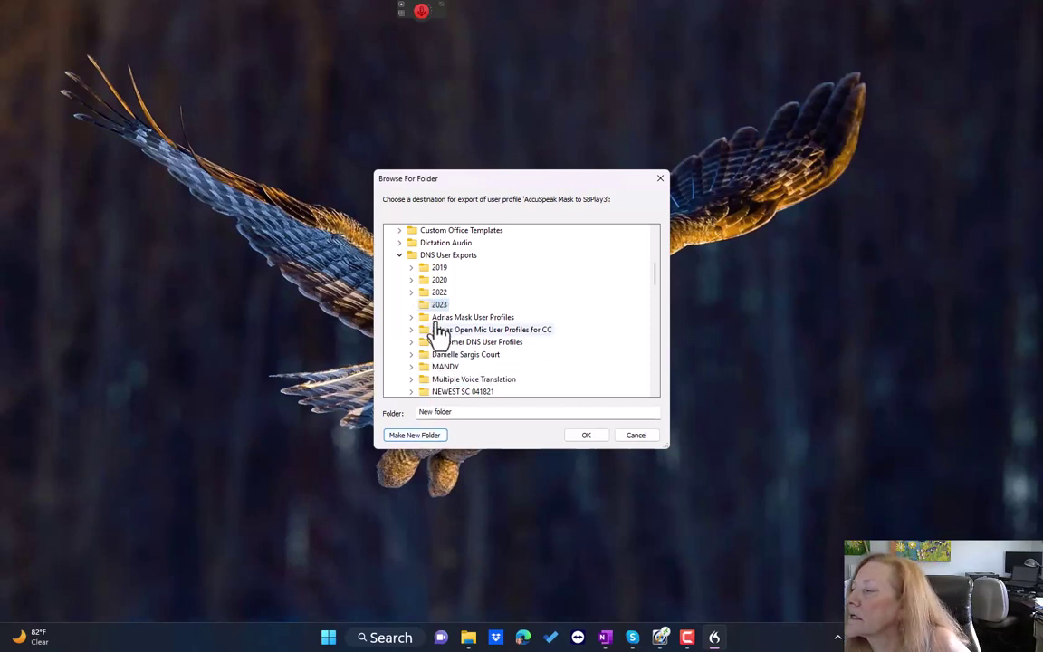
left_click(585, 436)
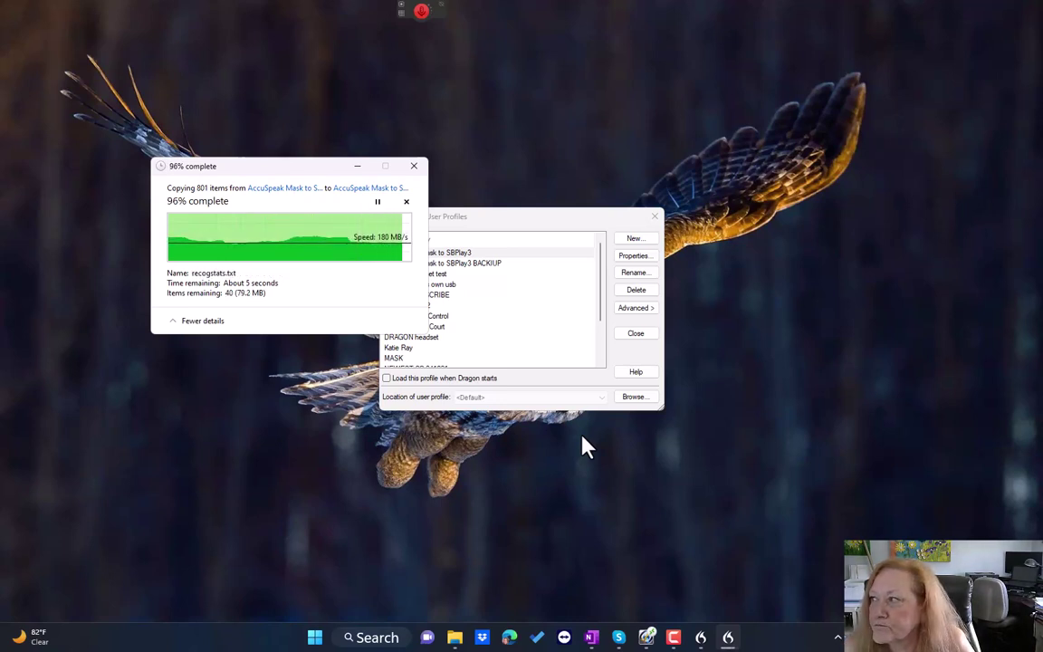
left_click(525, 356)
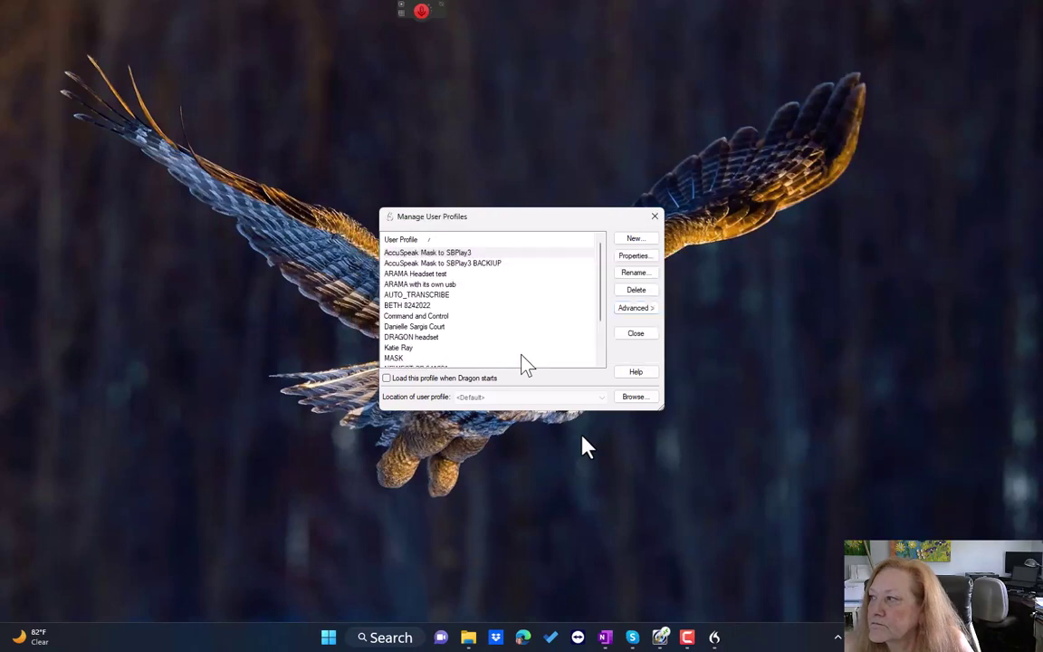
Permanently delete the AccuSpeak Mask to SBPlay3 BACKIUP user profile.
left_click(448, 264)
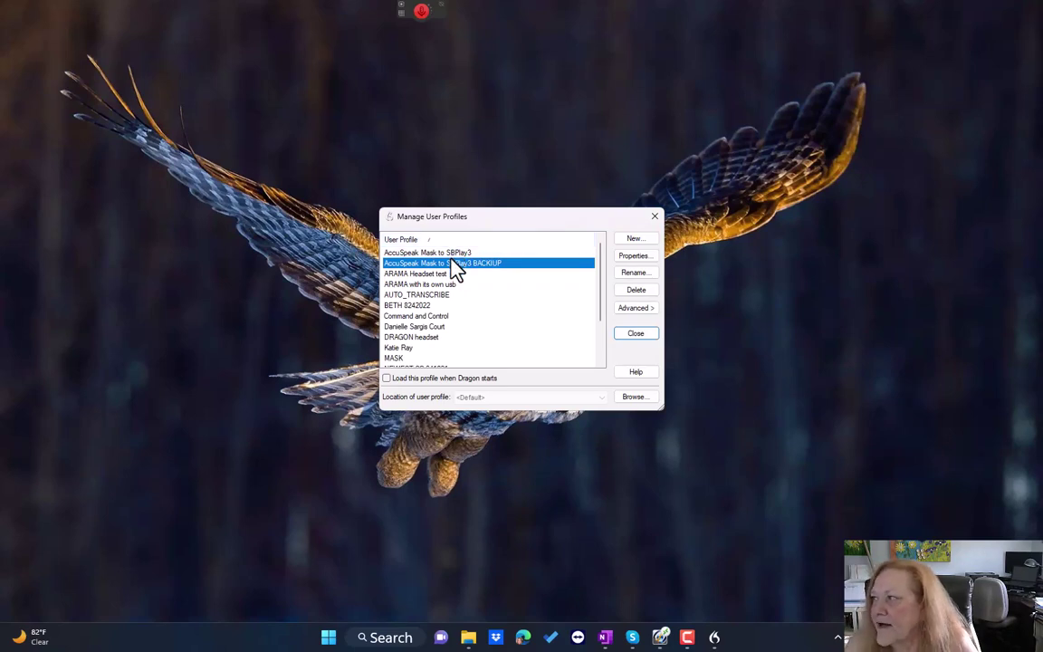
left_click(634, 291)
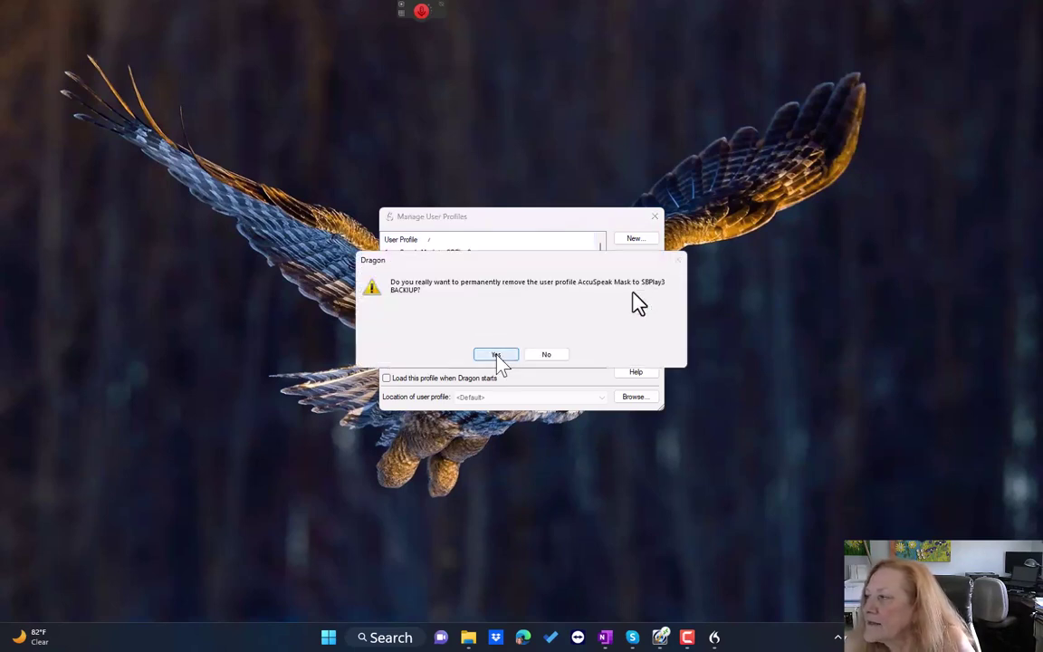
left_click(496, 354)
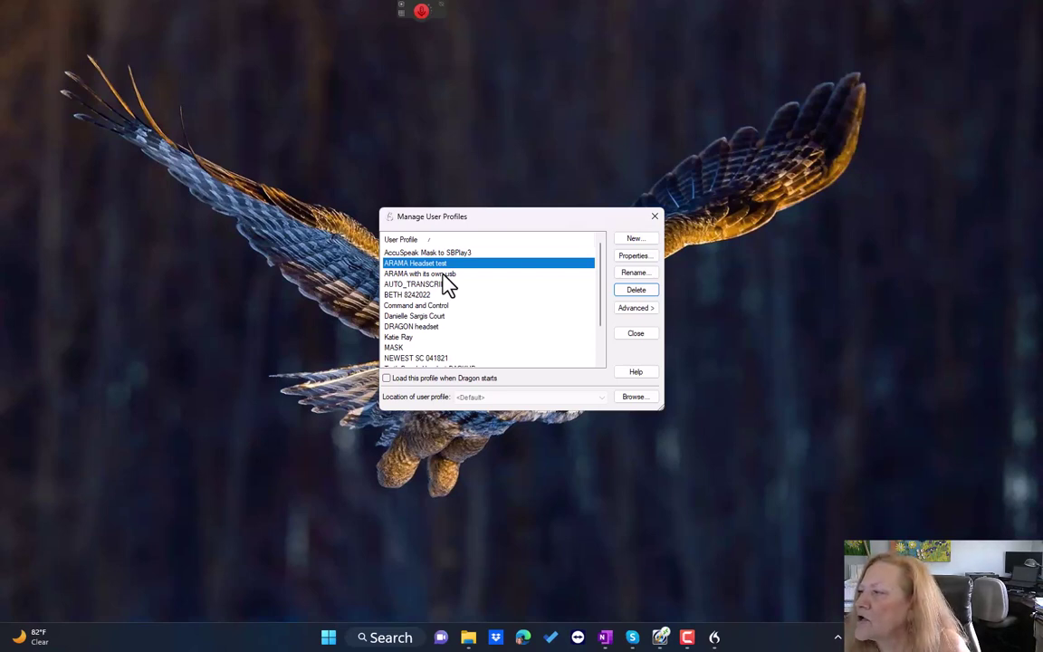
Permanently delete the ARAMA Headset test and ARAMA with its own usb user profiles.
left_click(634, 291)
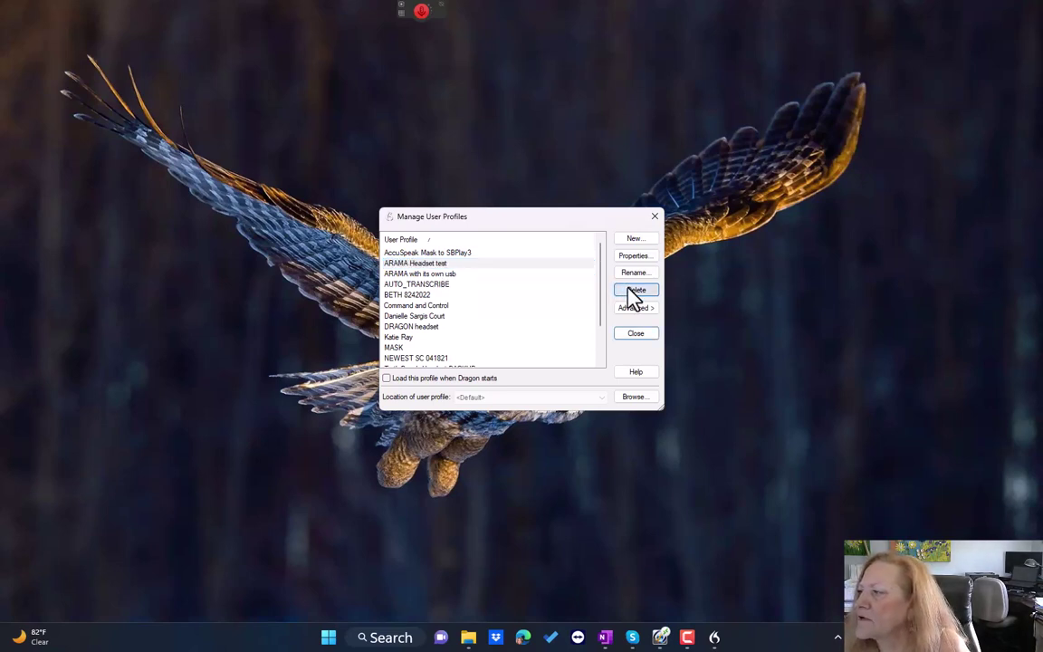
left_click(496, 357)
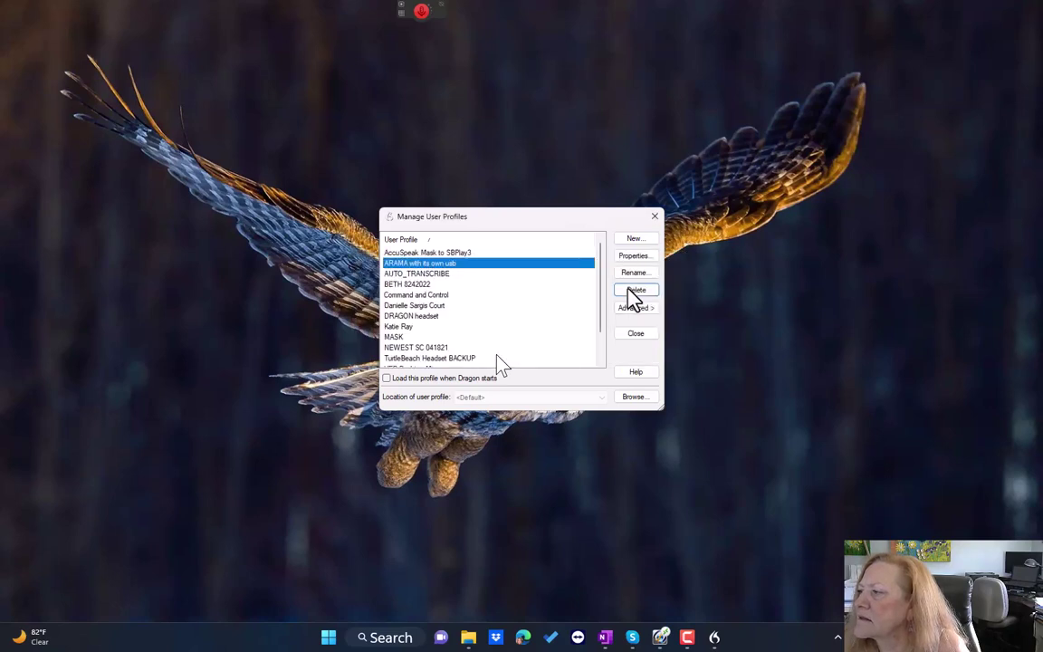
left_click(635, 294)
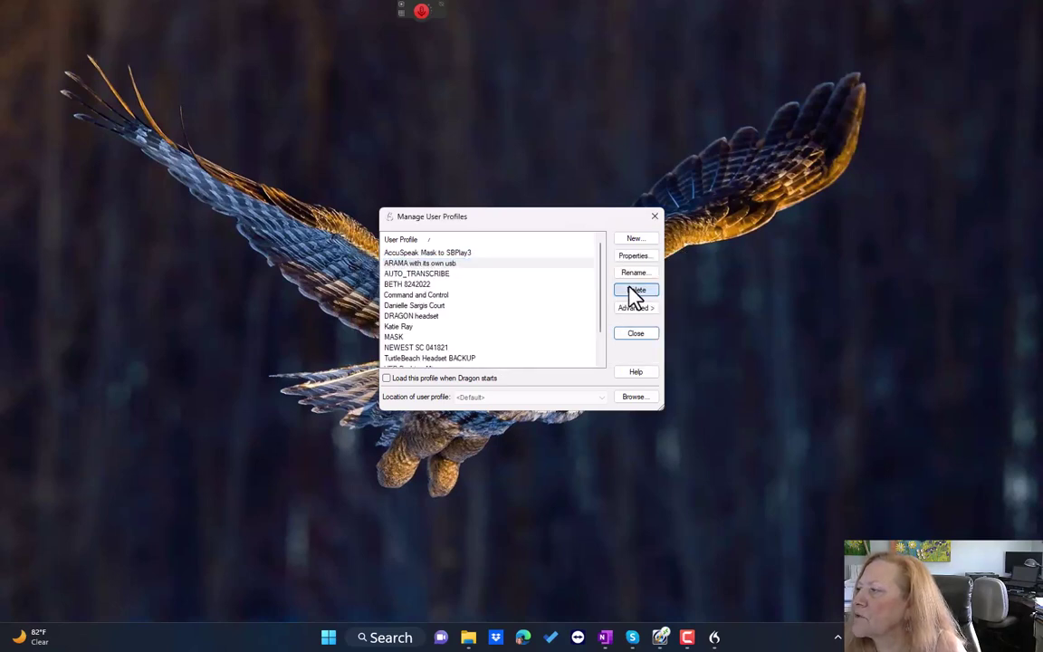
left_click(492, 354)
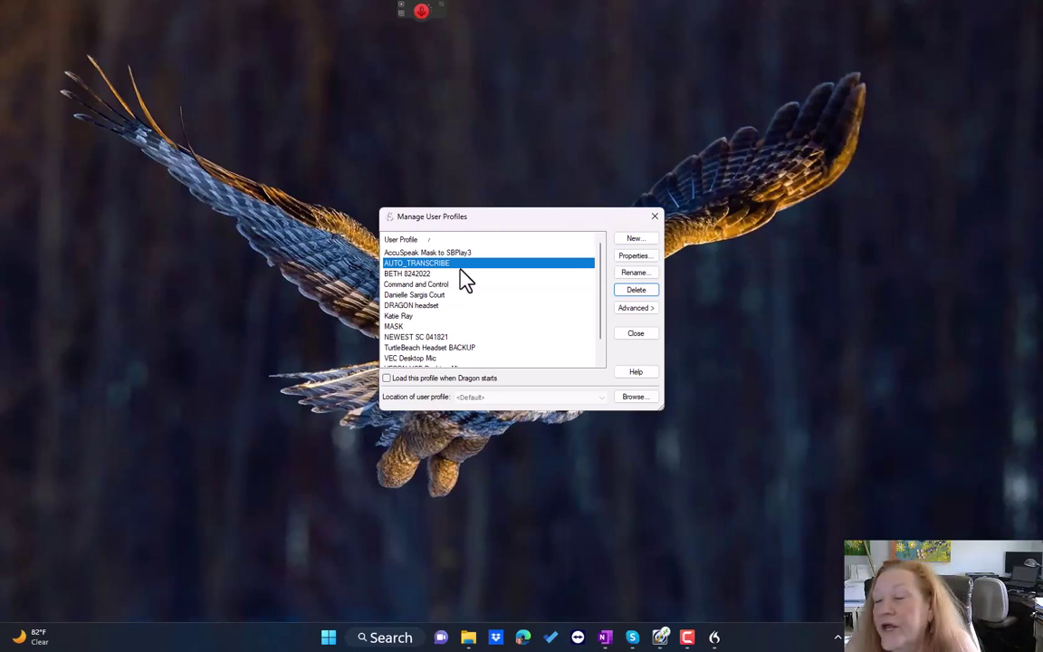
Export the AUTO_TRANSCRIBE user profile to the 2023 folder in DNS User Exports.
left_click(639, 308)
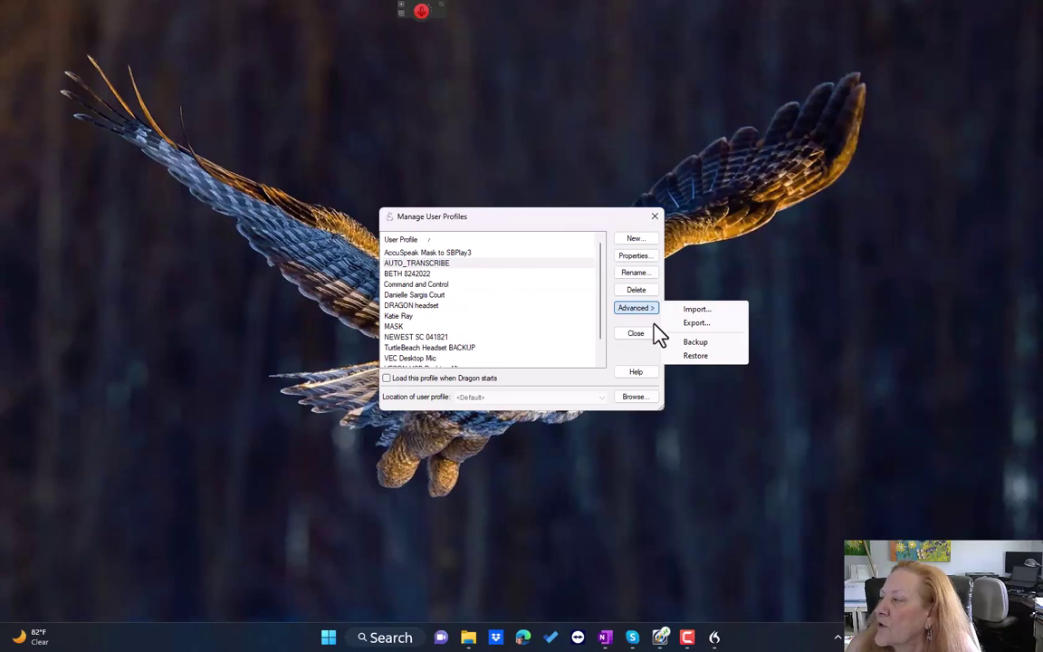
left_click(695, 321)
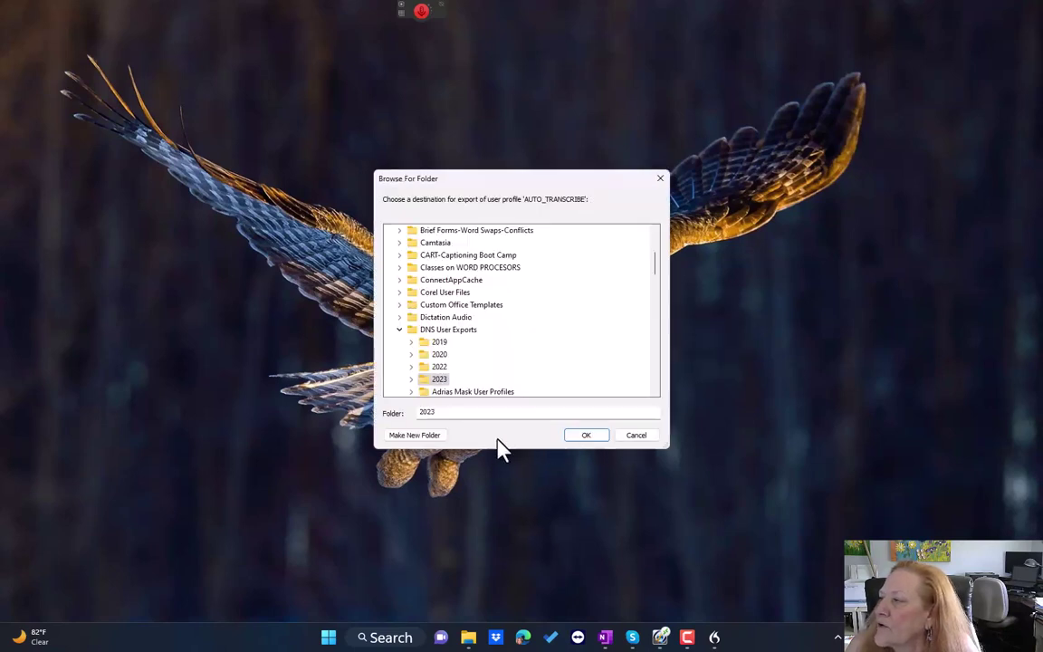
left_click(590, 436)
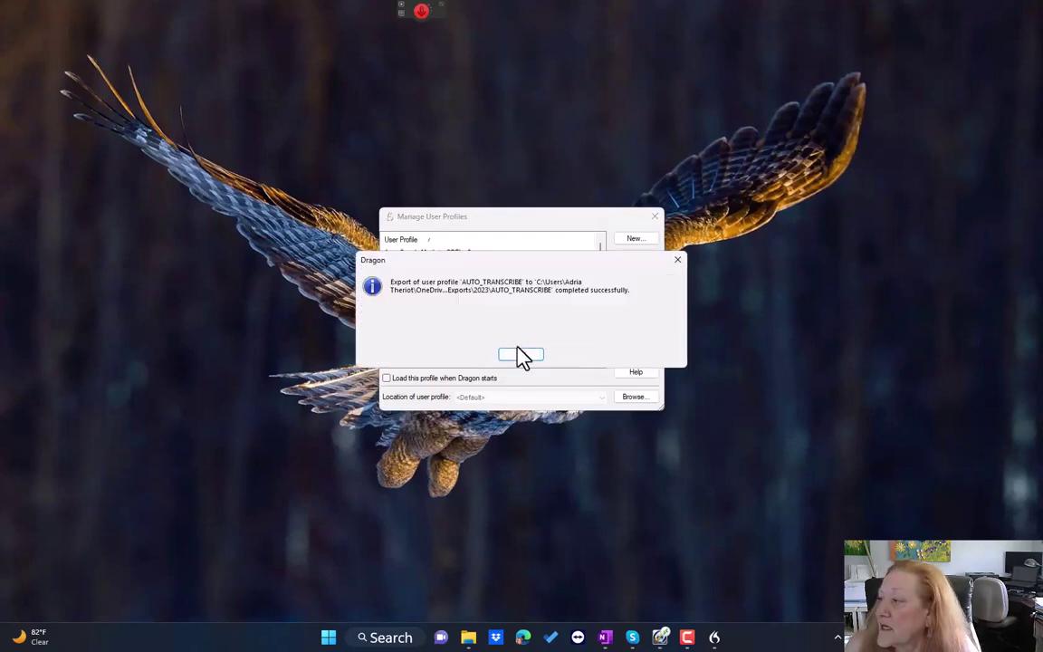
left_click(522, 355)
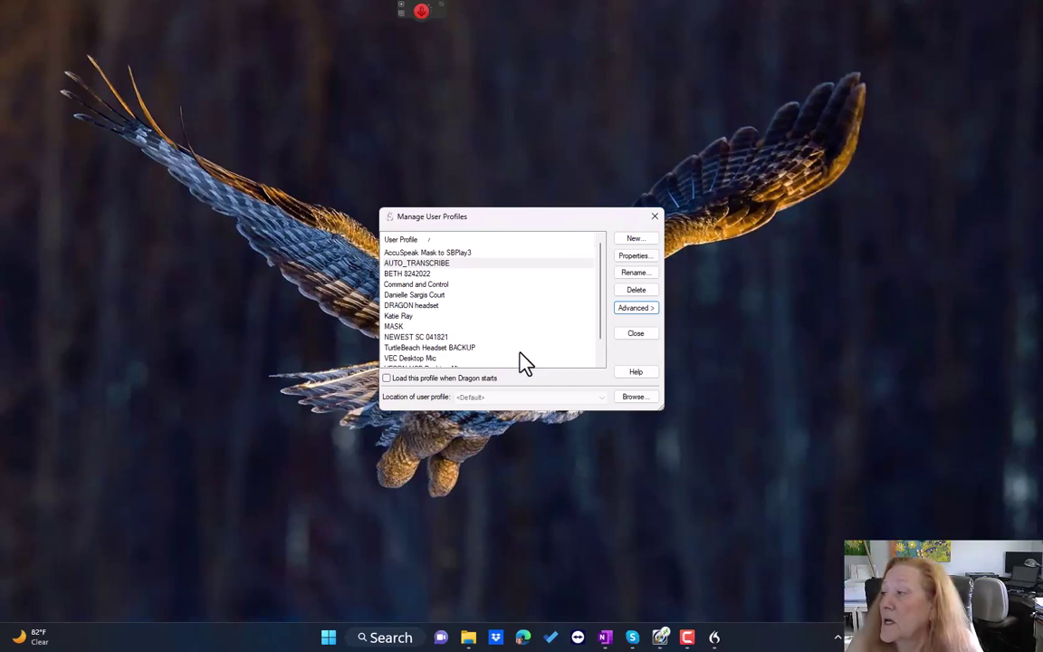
Export the personal court profile listed directly below Command and Control to the 2023 folder in DNS User Exports.
left_click(443, 295)
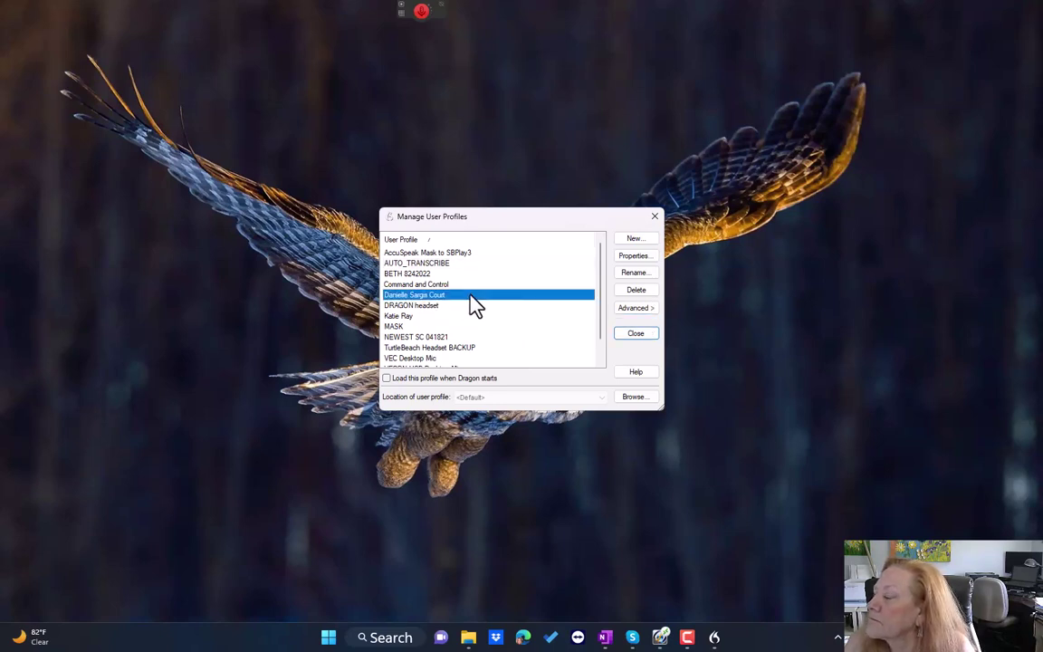
left_click(638, 309)
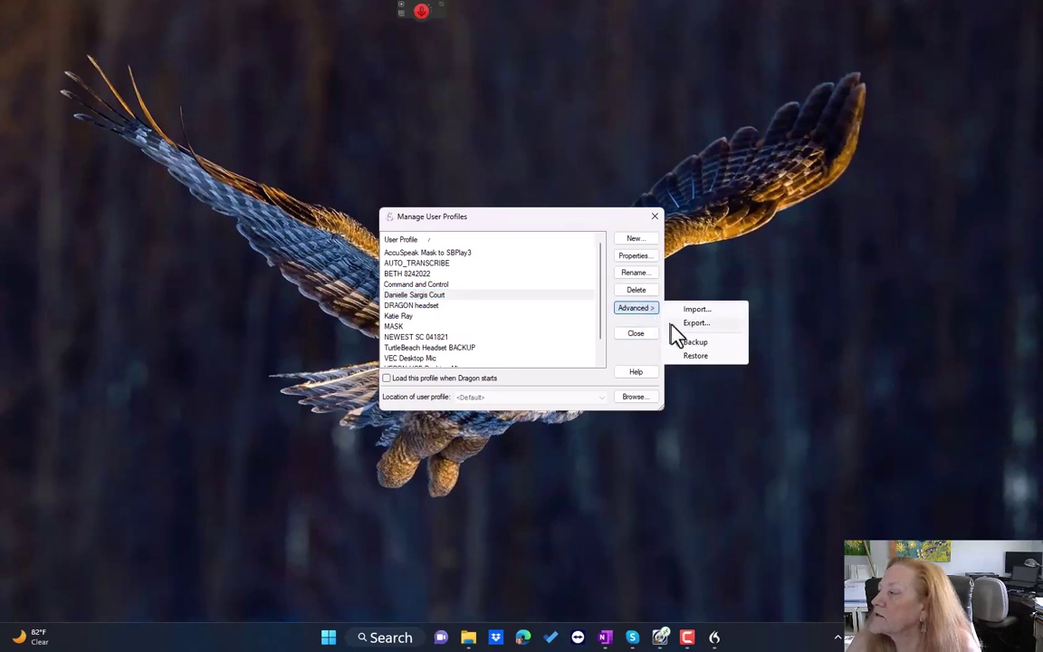
left_click(695, 323)
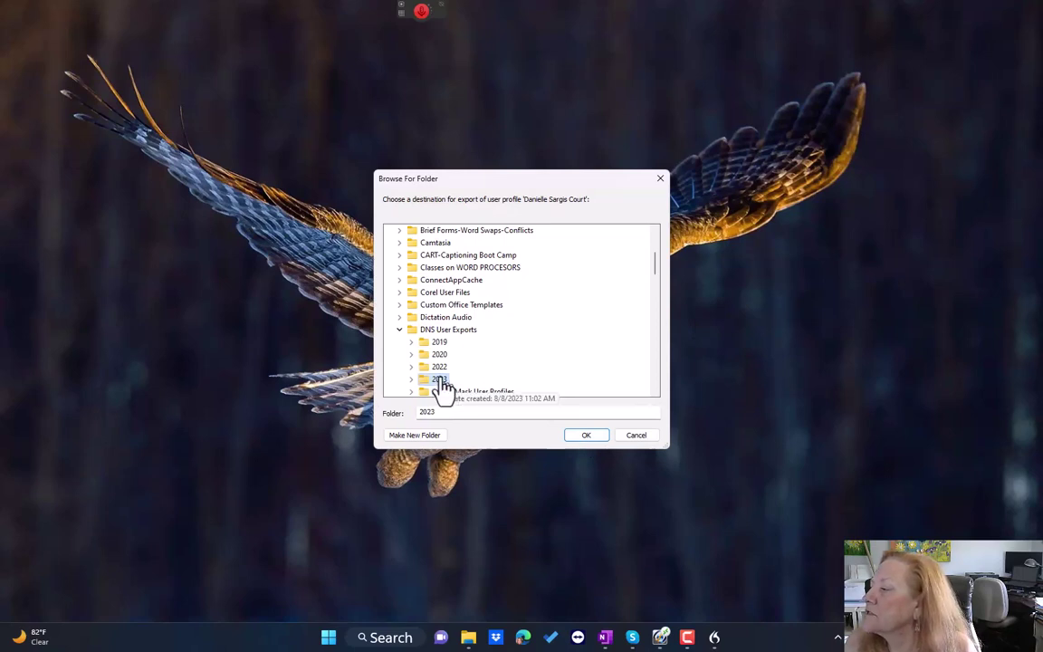
left_click(576, 431)
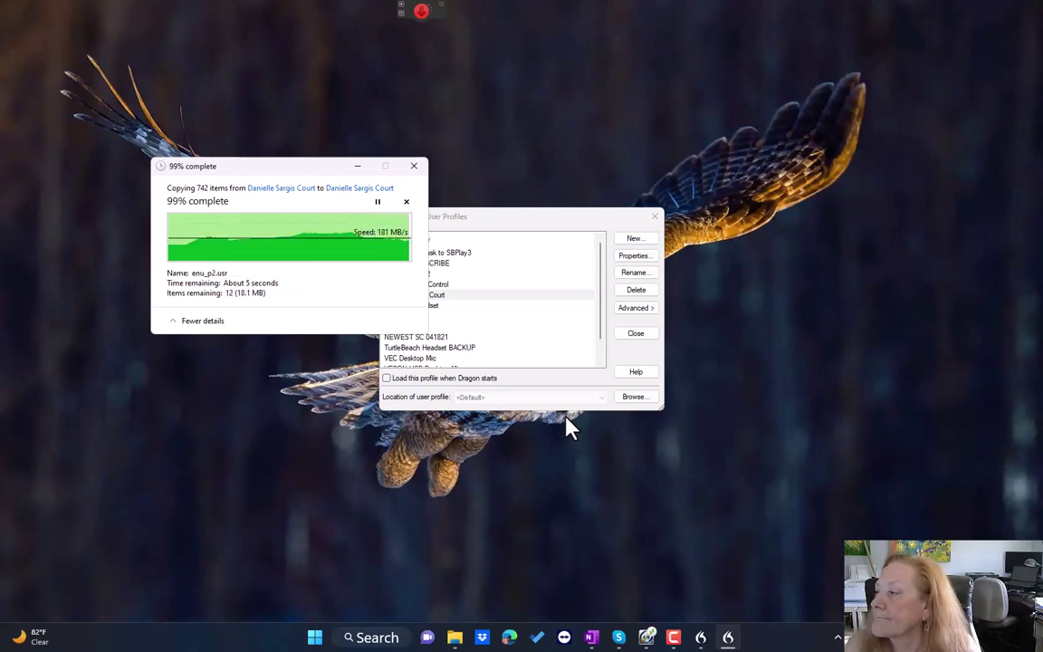
left_click(521, 355)
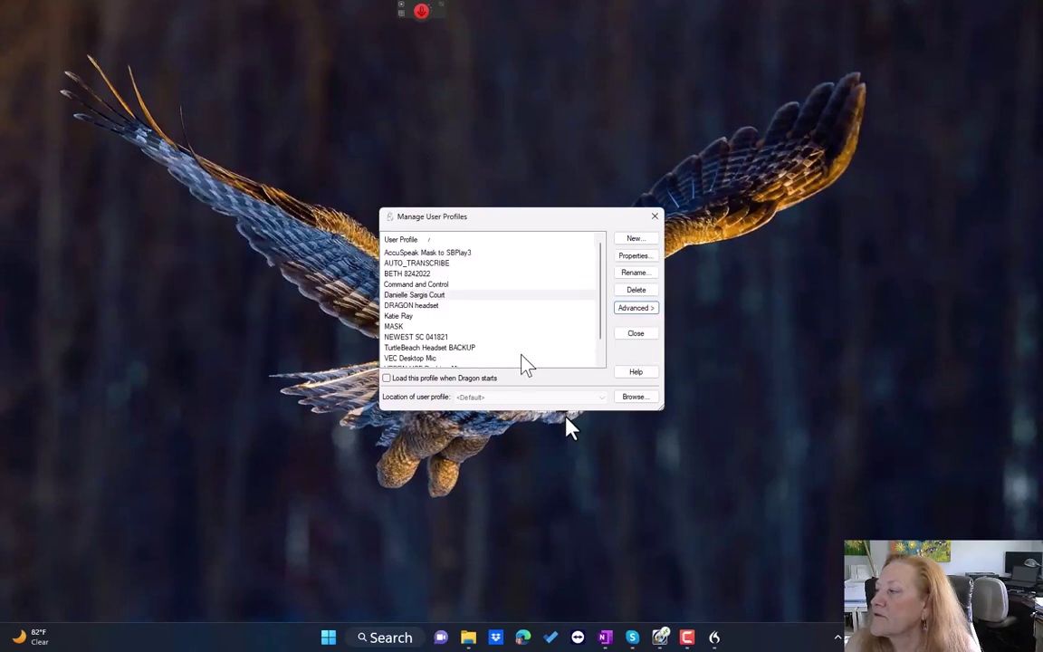
Permanently delete the personal court profile listed directly below Command and Control.
left_click(427, 296)
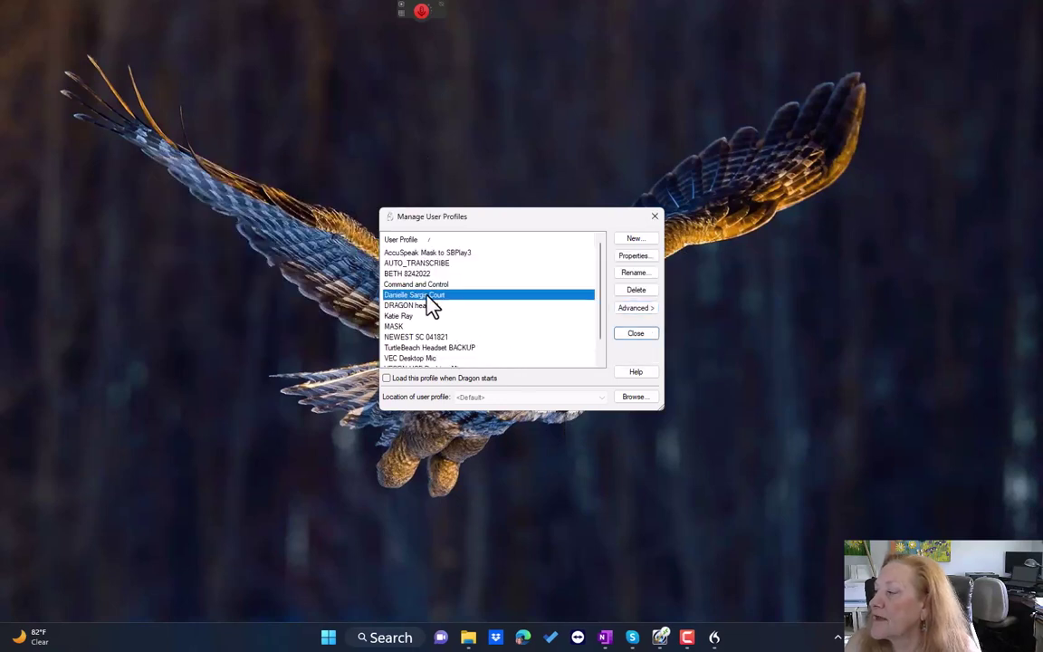
left_click(634, 291)
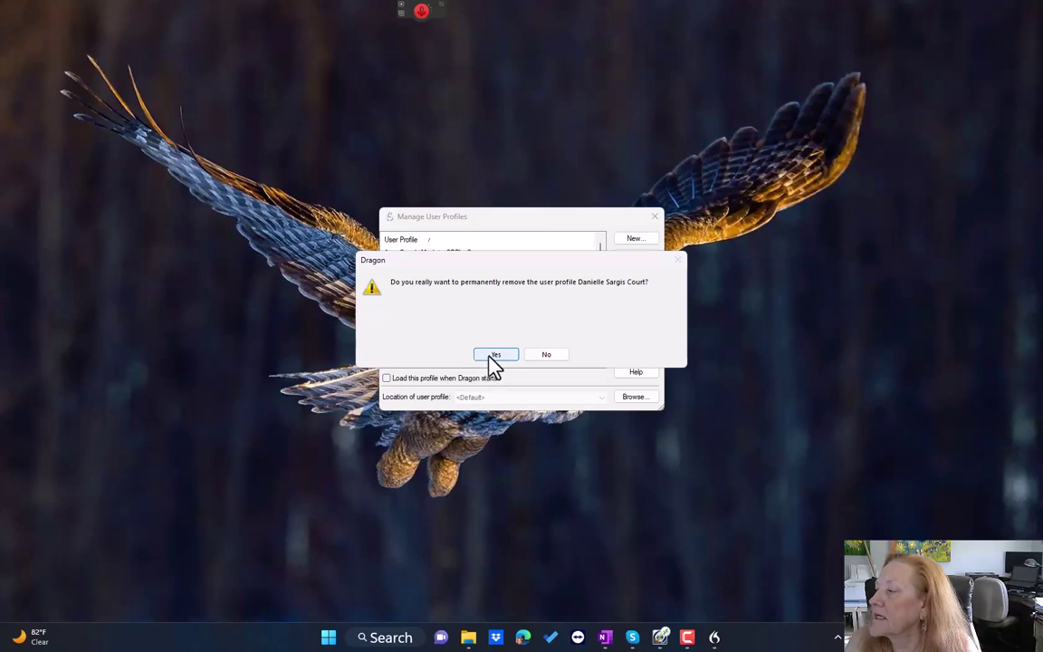
left_click(489, 356)
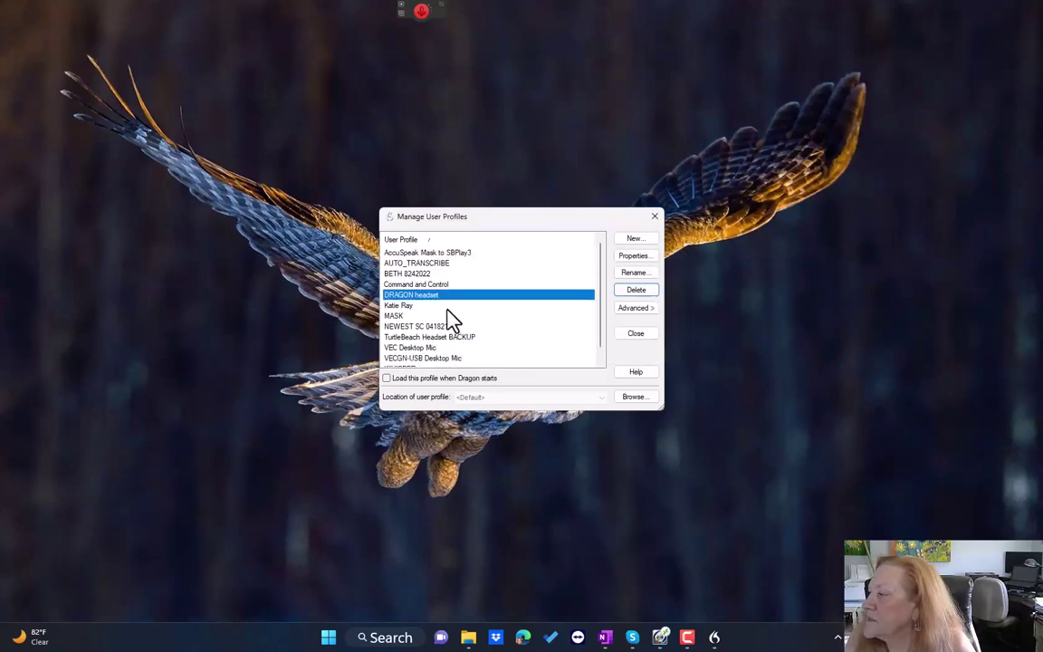
Export the DRAGON headset user profile to the 2023 folder in DNS User Exports.
left_click(635, 309)
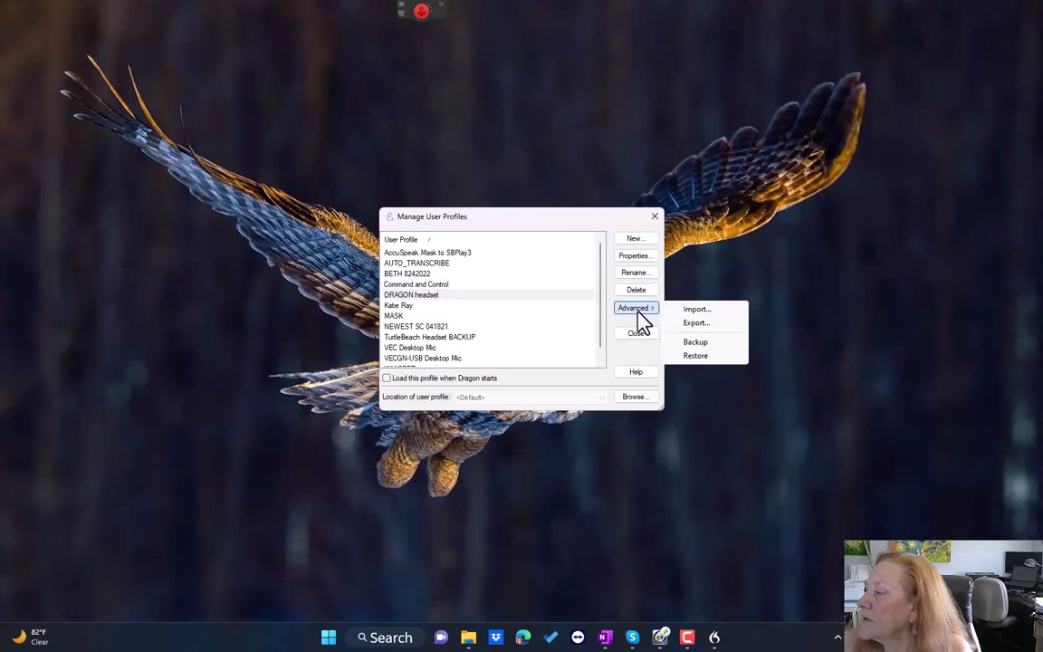
left_click(695, 324)
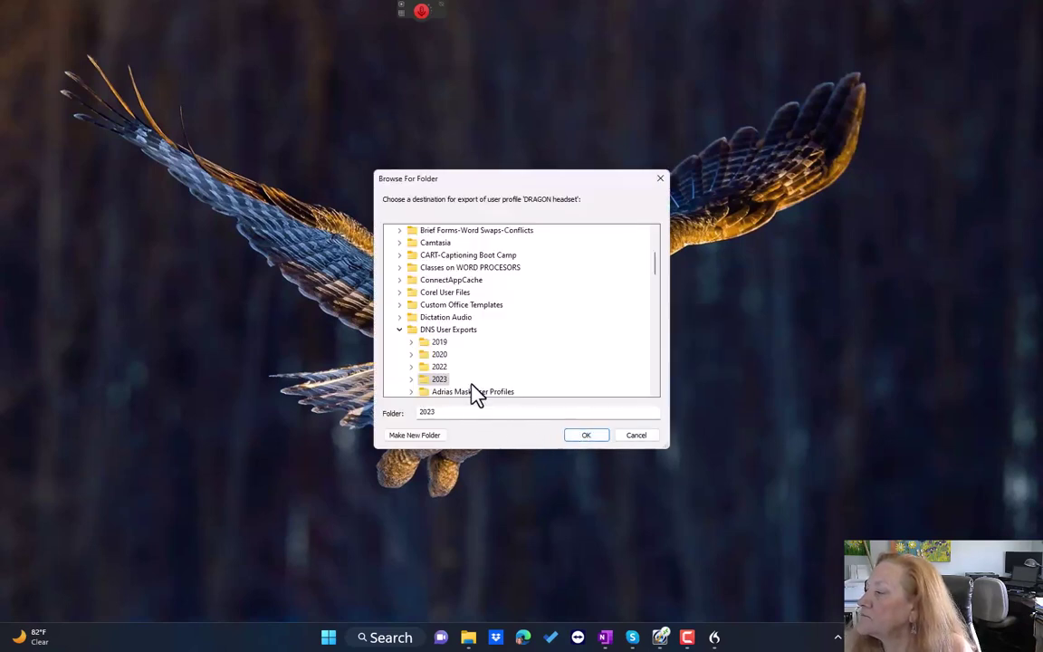
double_click(440, 379)
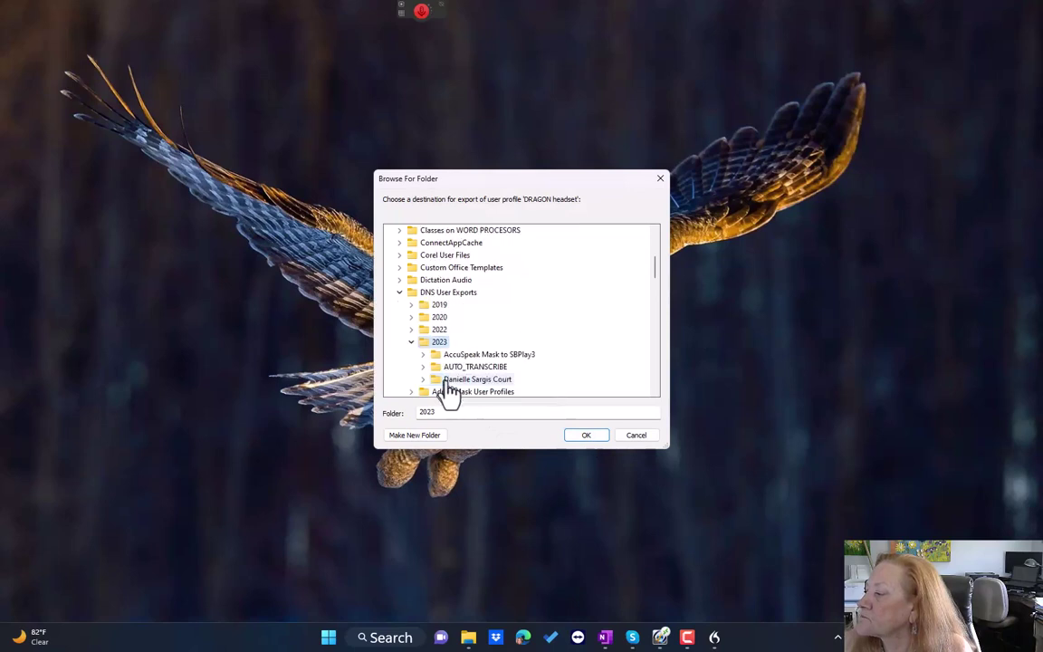
left_click(572, 437)
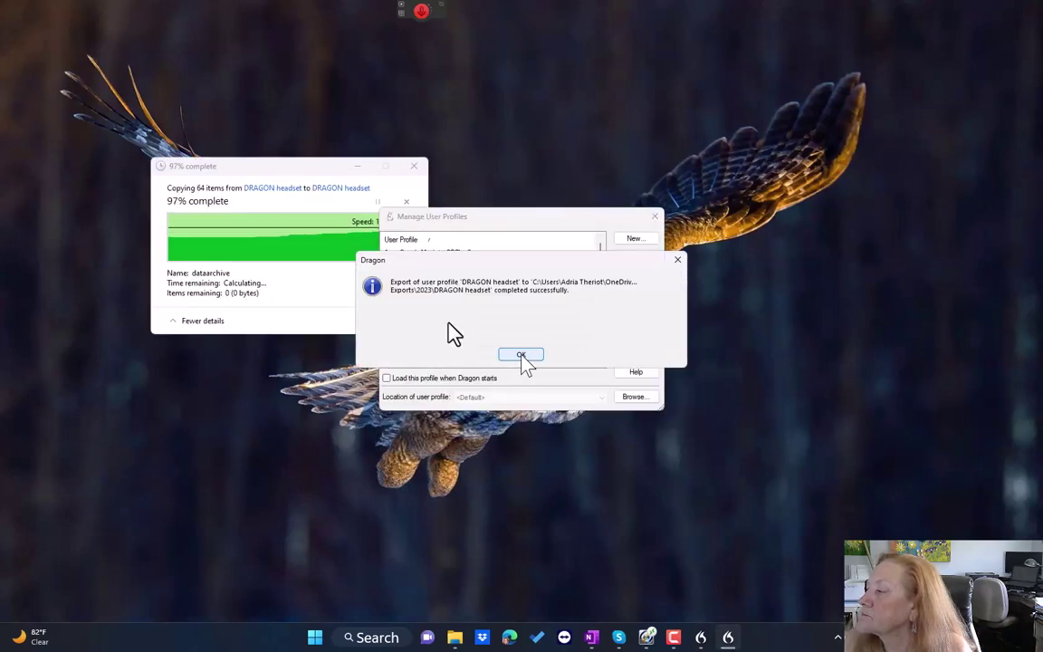
left_click(523, 357)
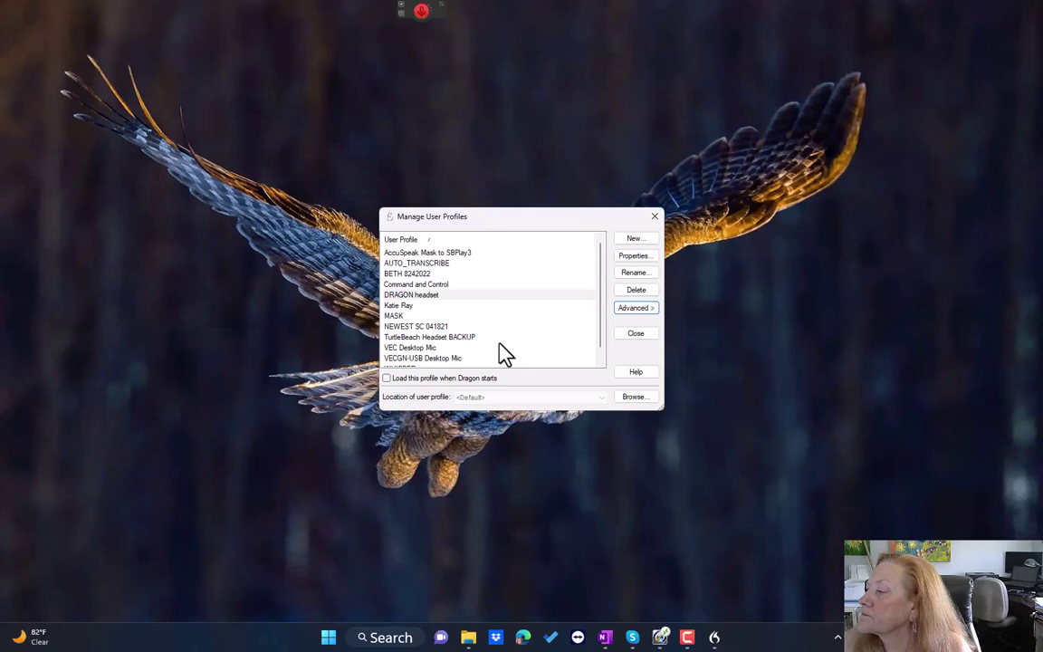
Export the personal user profile listed directly below DRAGON headset to the 2023 folder in DNS User Exports.
left_click(409, 306)
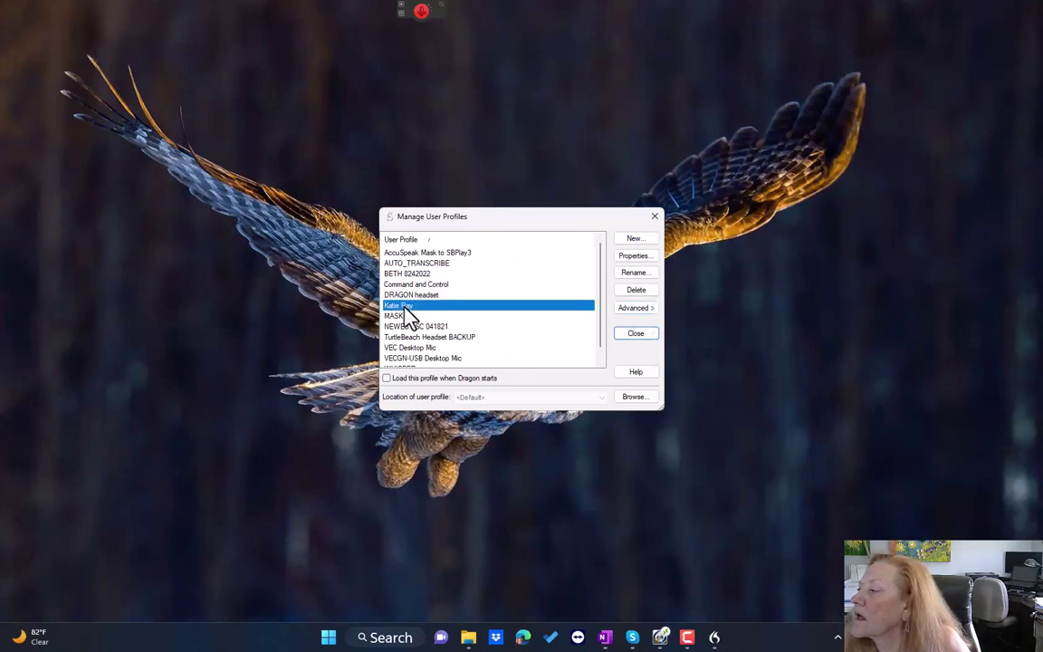
left_click(637, 308)
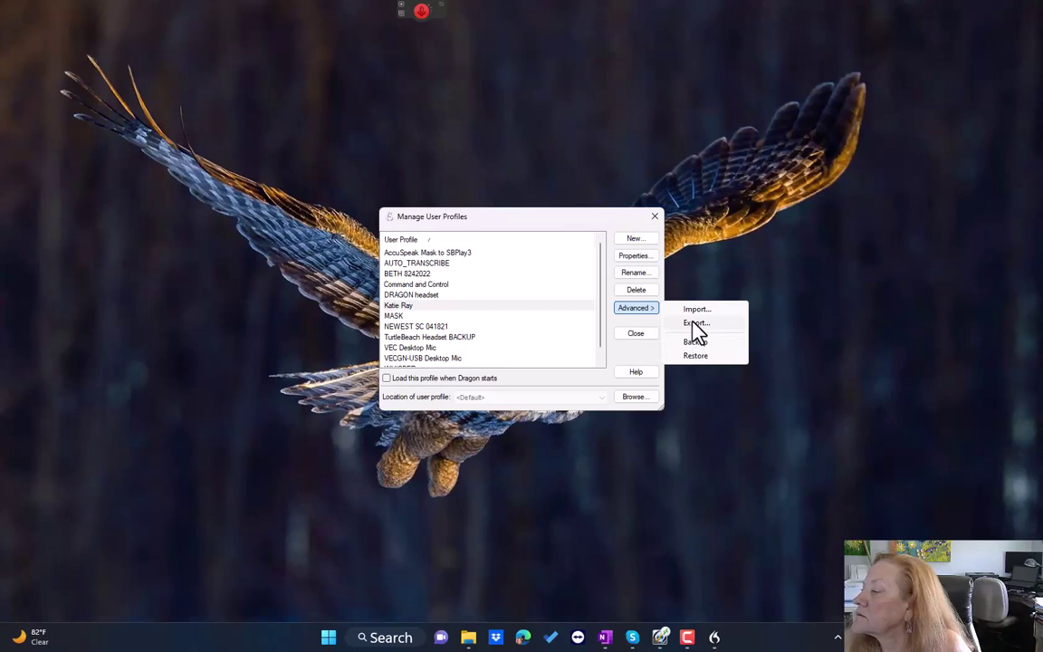
left_click(694, 324)
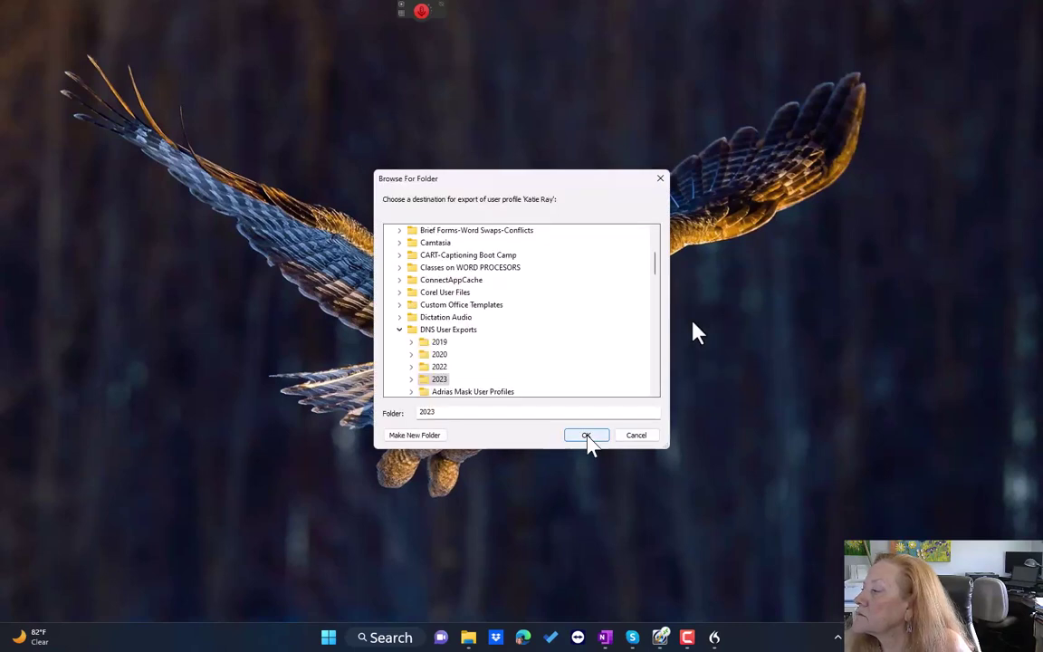
double_click(438, 381)
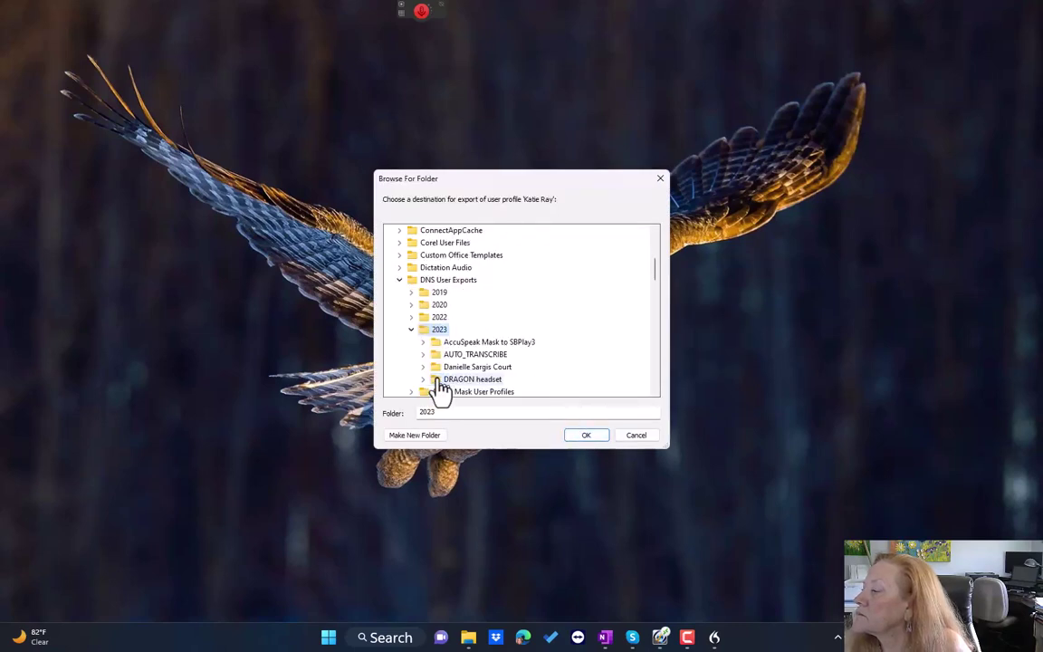
left_click(586, 436)
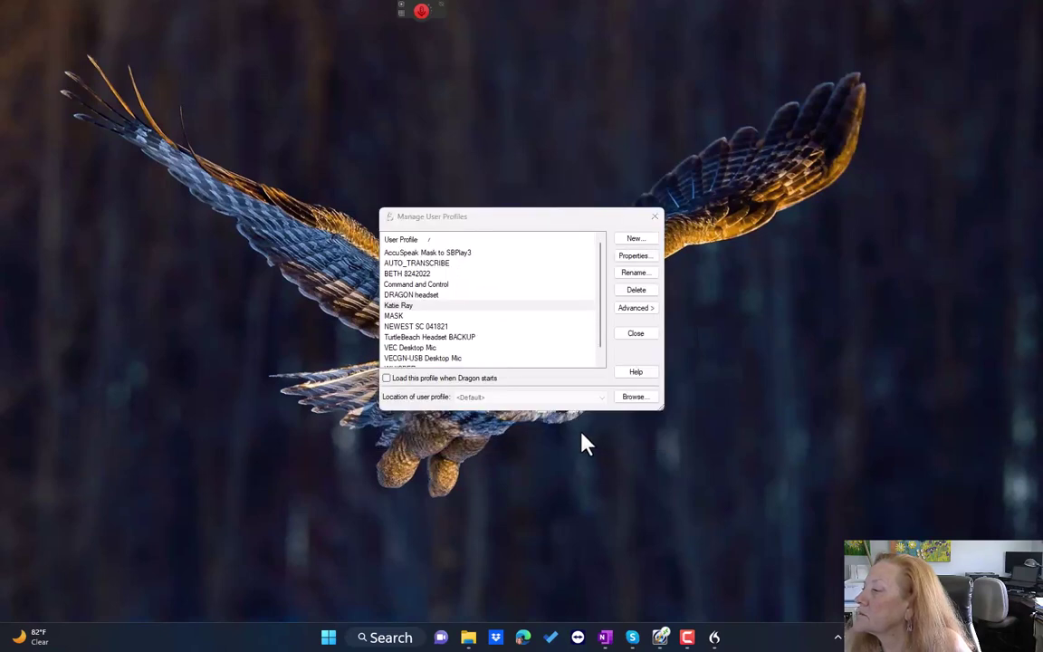
left_click(521, 354)
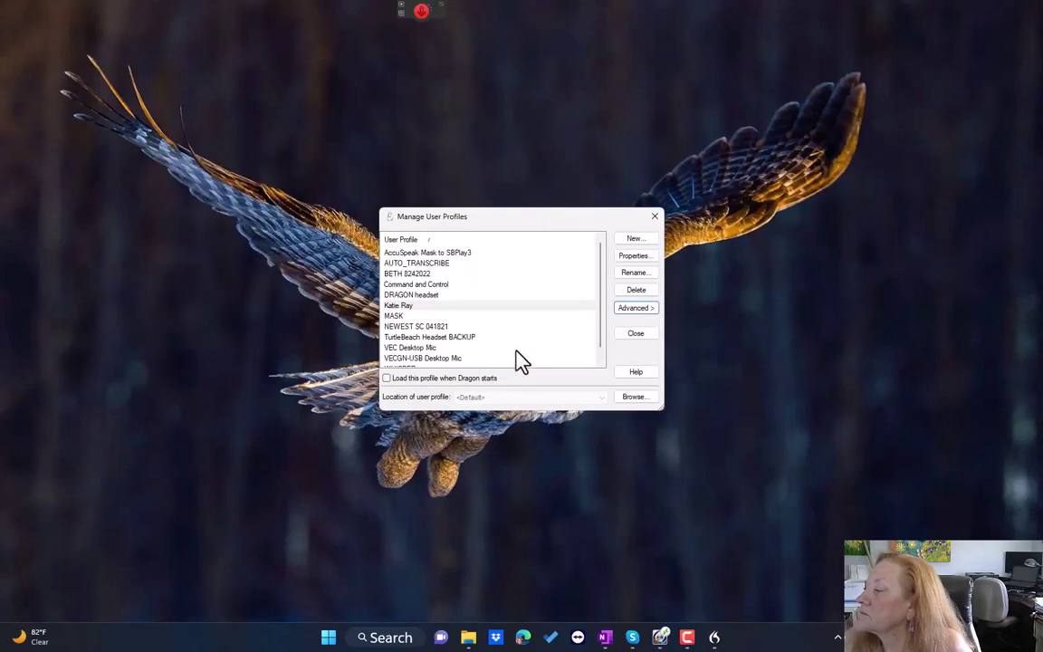
Permanently delete the personal user profile listed directly below DRAGON headset.
left_click(434, 306)
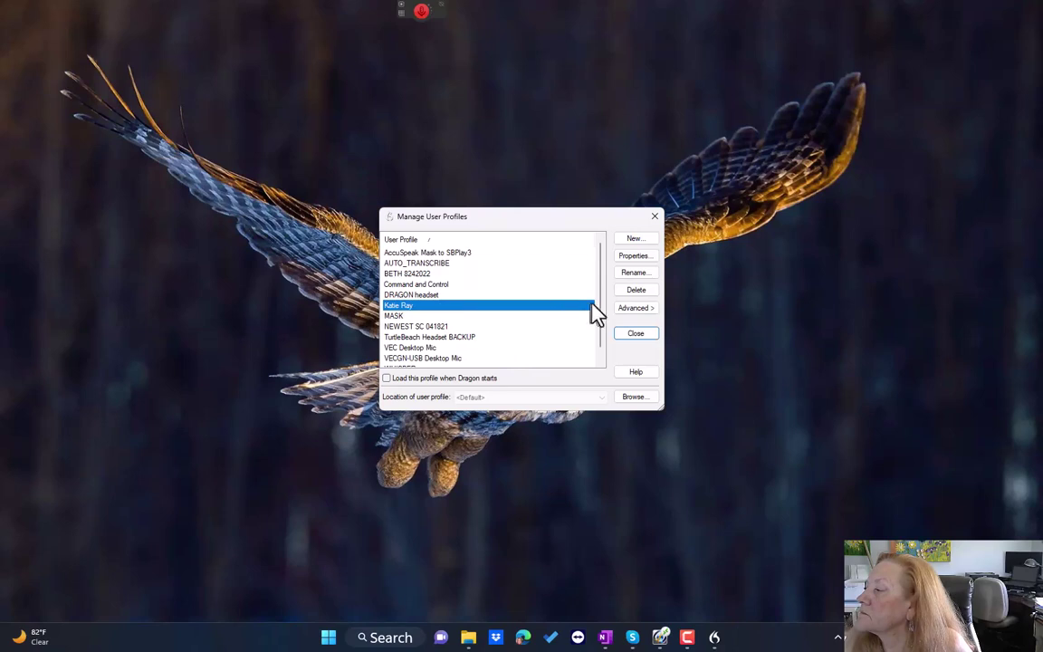
left_click(635, 290)
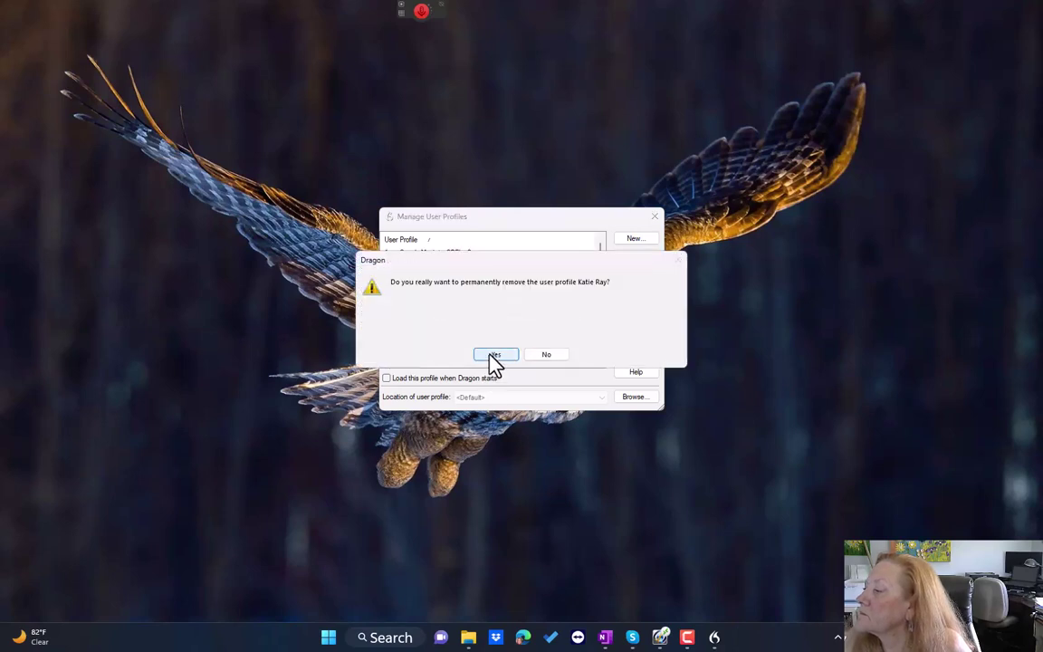
left_click(495, 355)
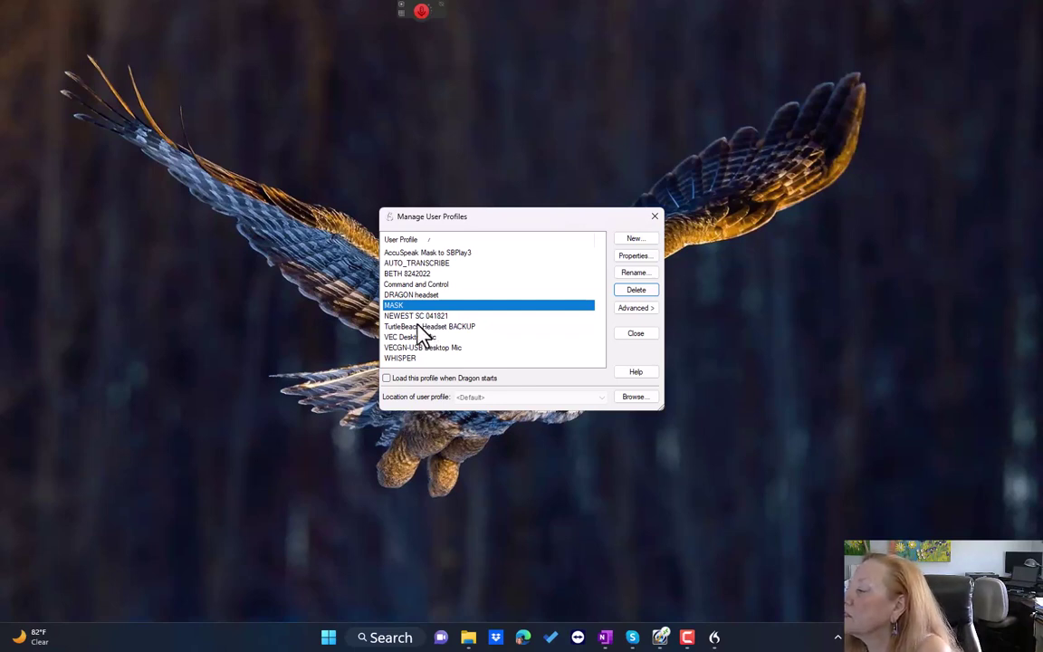
Export the MASK user profile to the 2023 folder in DNS User Exports.
left_click(638, 308)
left_click(695, 324)
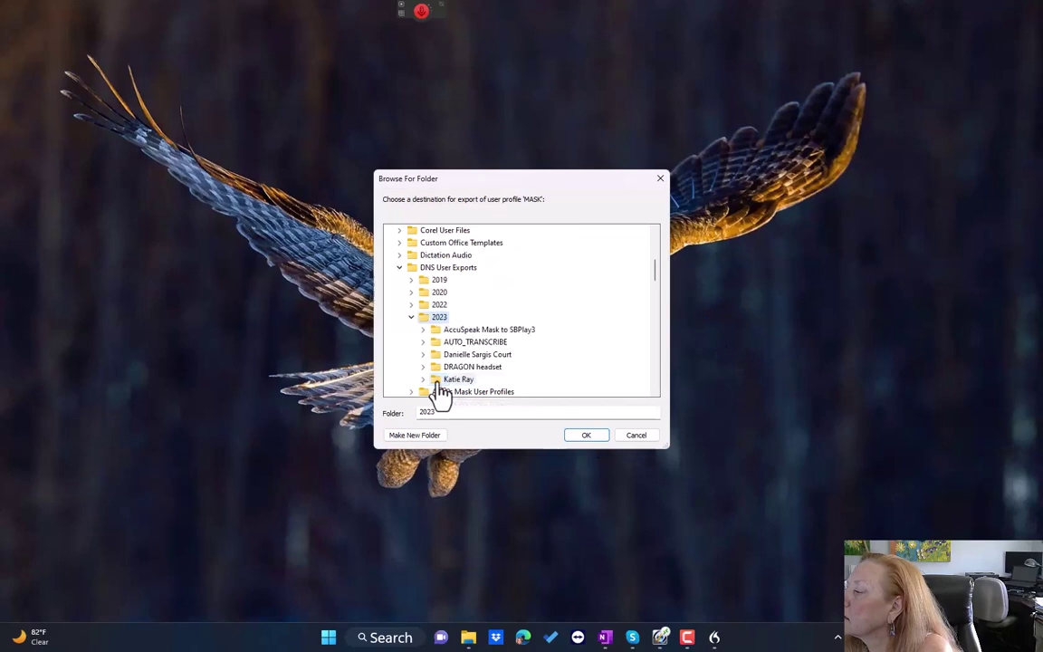
left_click(577, 438)
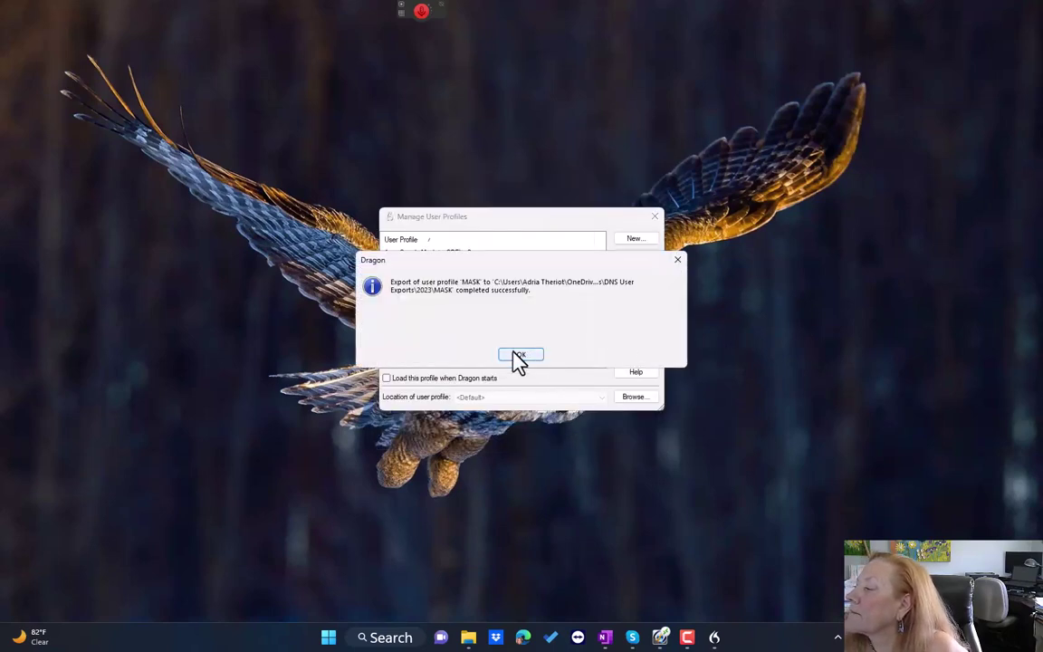
left_click(518, 356)
Permanently delete the MASK user profile.
left_click(413, 306)
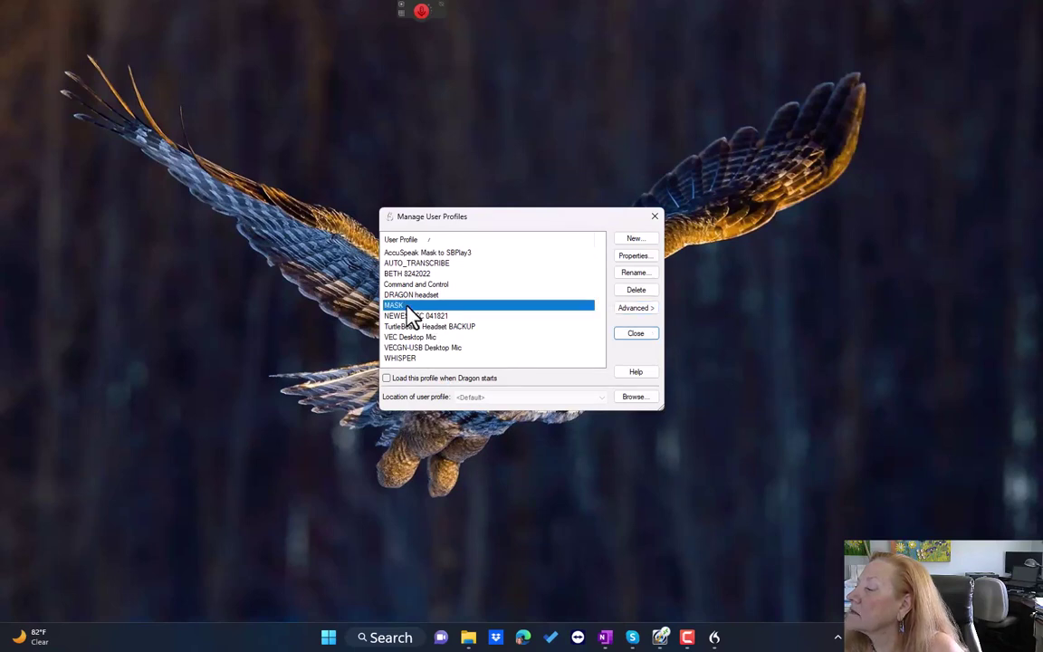
left_click(638, 291)
left_click(495, 355)
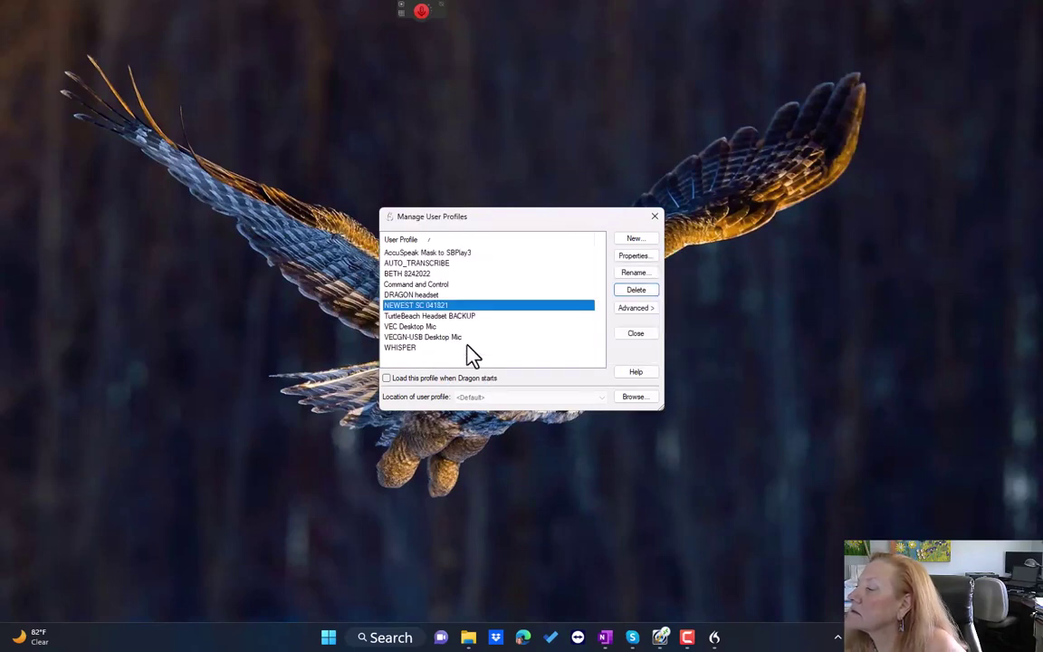
Export the NEWEST SC 041821 user profile to a new 2023 subfolder of the personal folder already holding that profile's earlier export.
left_click(637, 308)
left_click(695, 324)
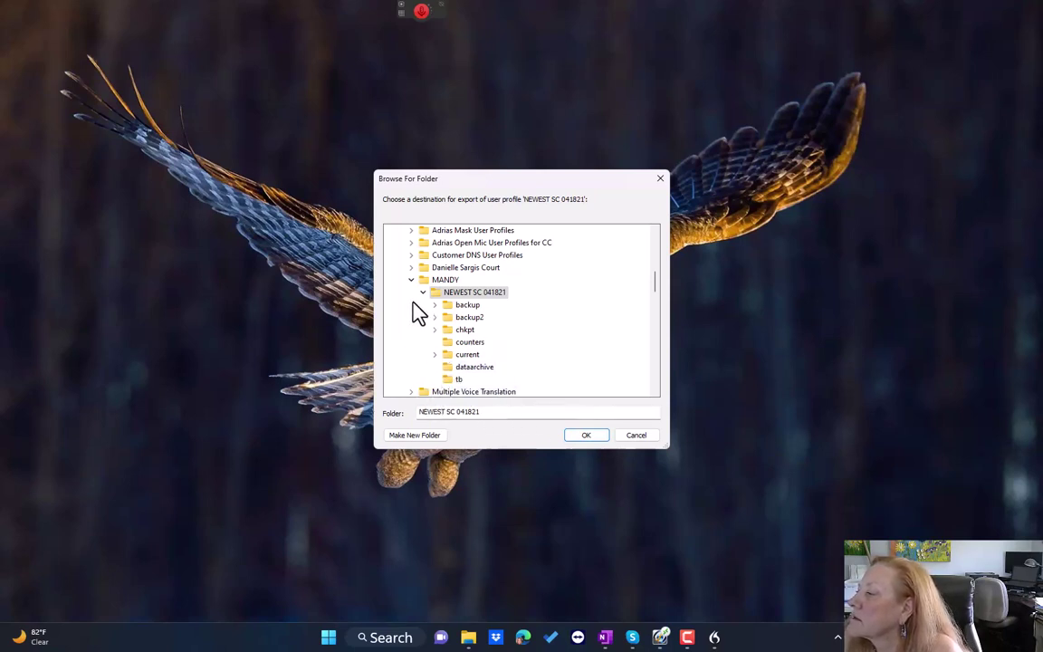
left_click(411, 279)
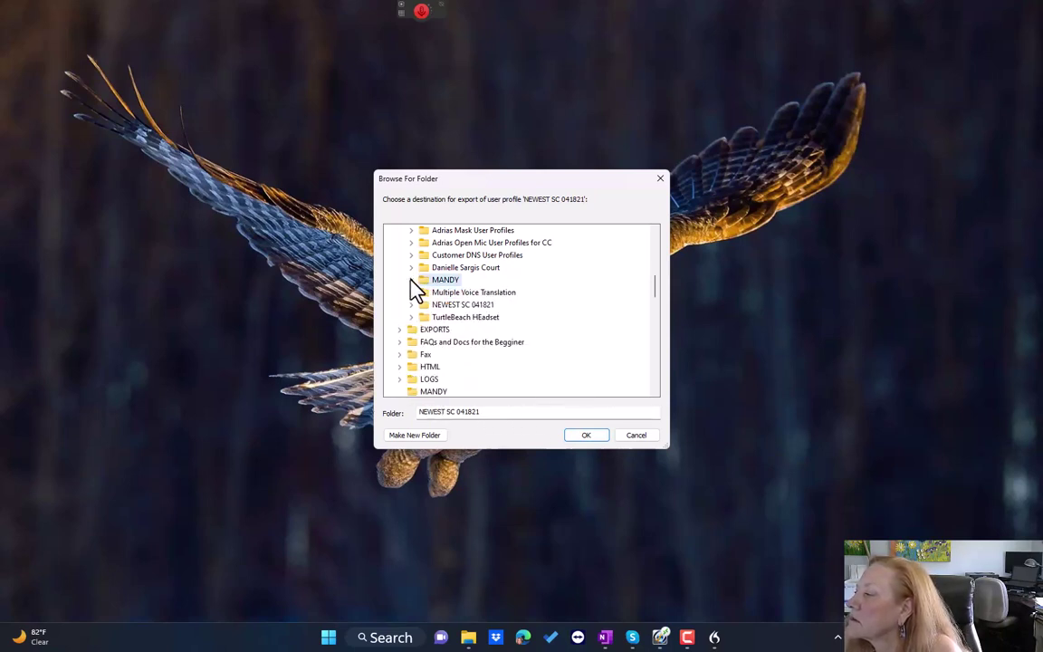
left_click(410, 280)
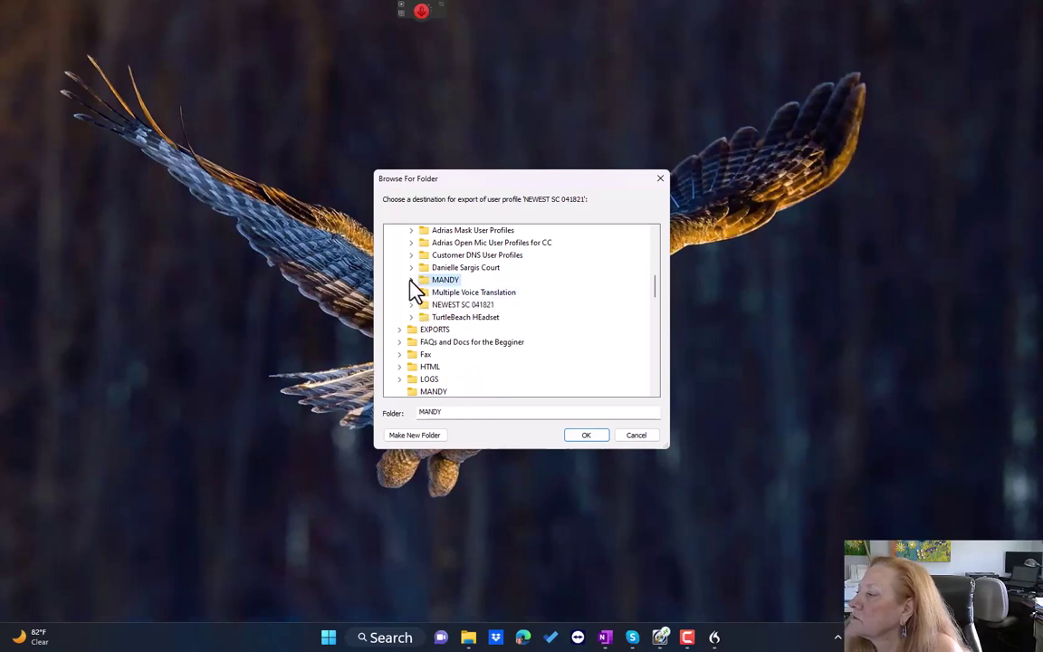
left_click(412, 281)
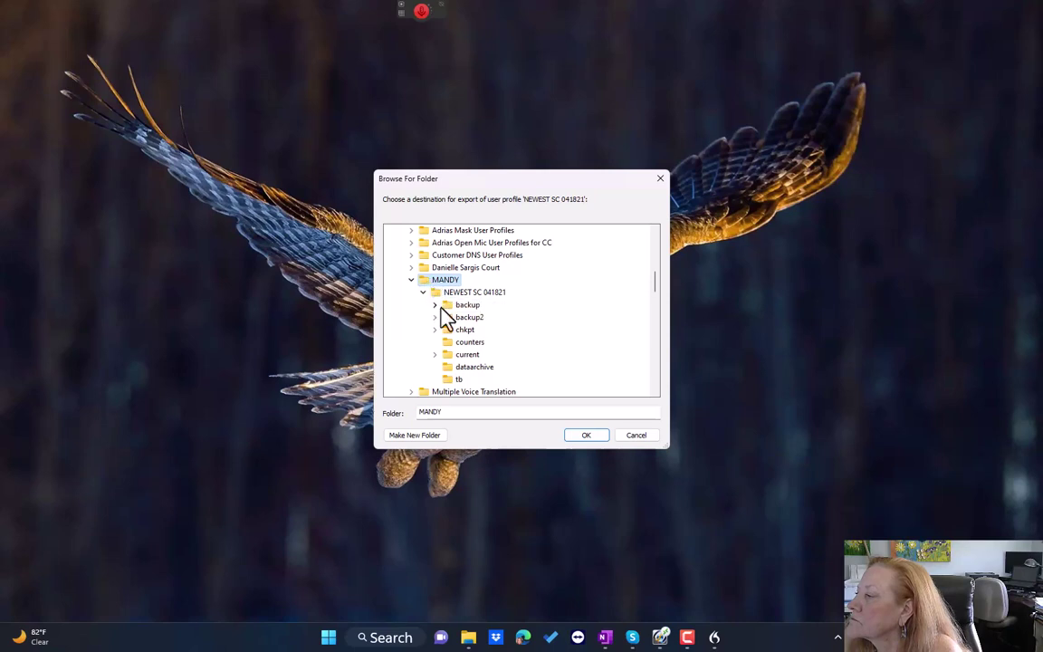
left_click(436, 434)
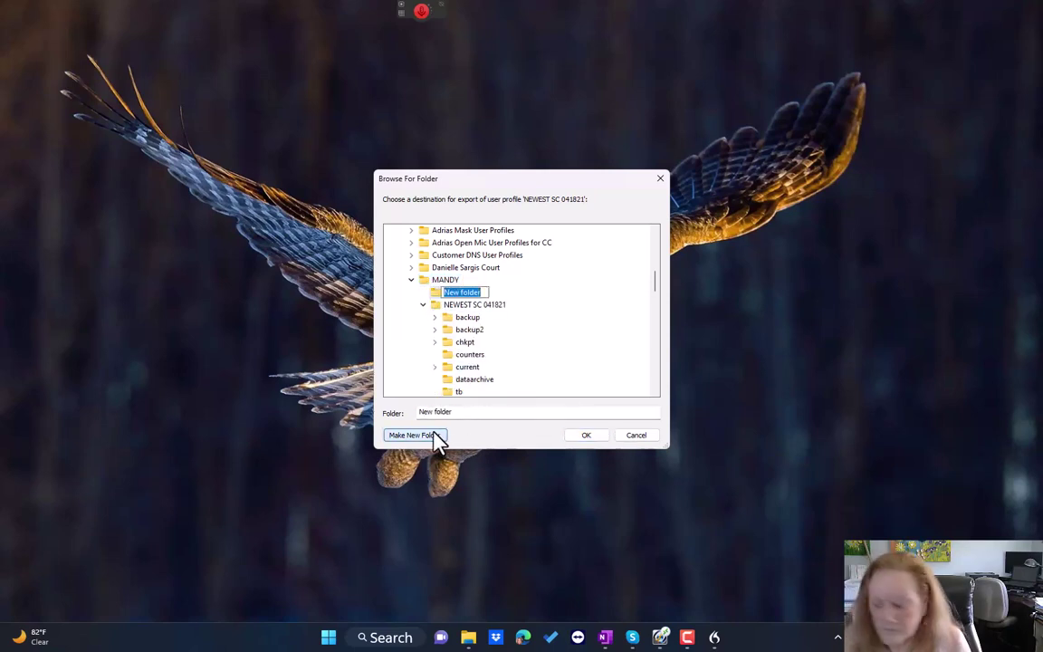
type("2023")
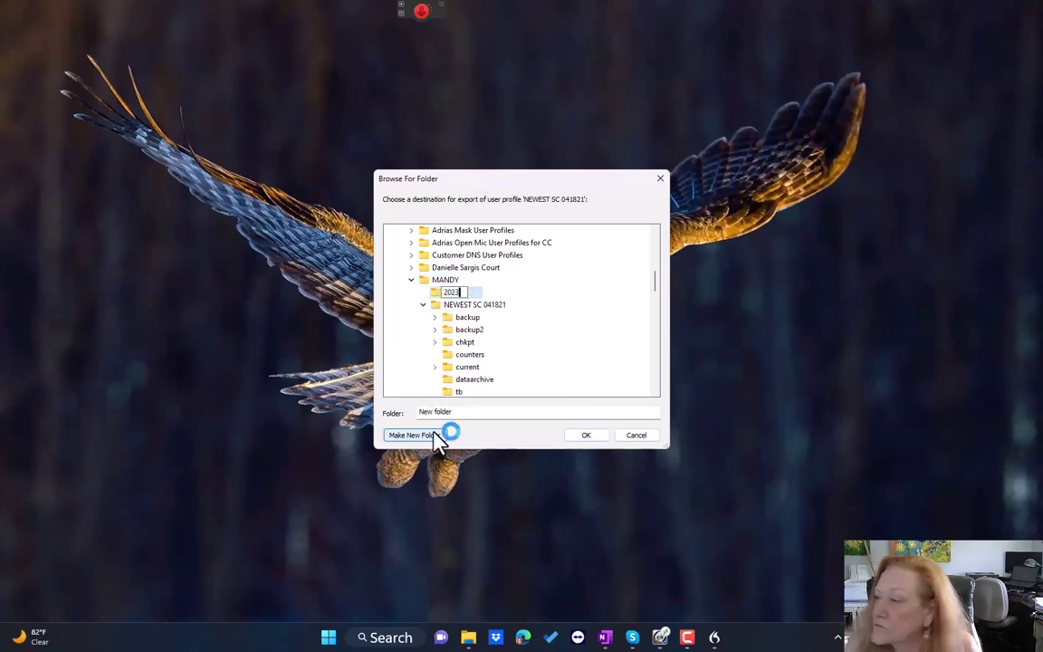
key("Return")
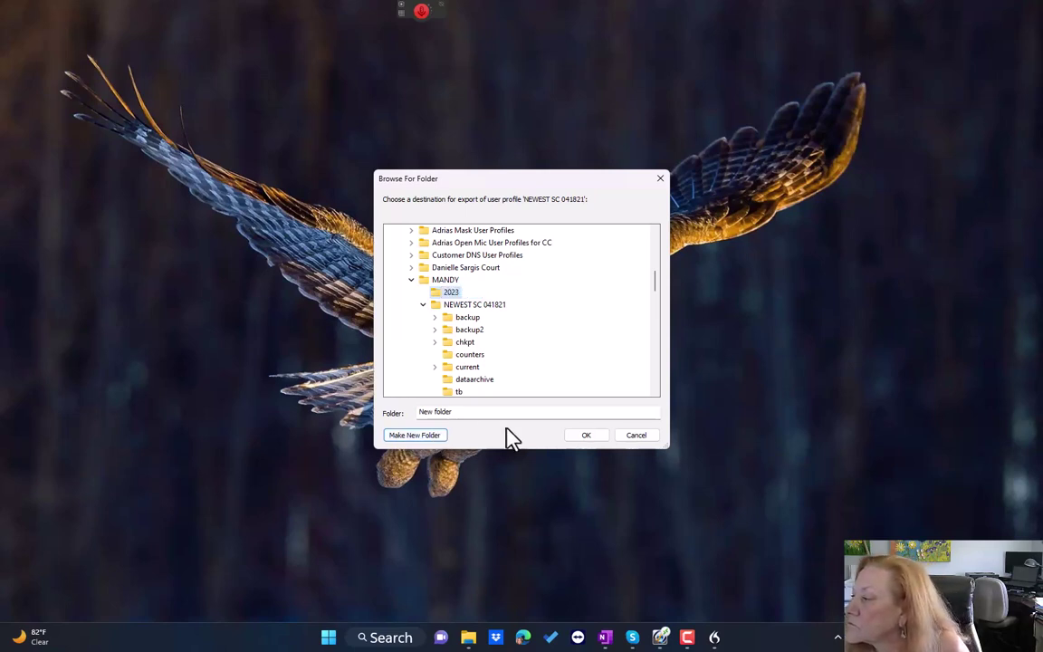
left_click(579, 435)
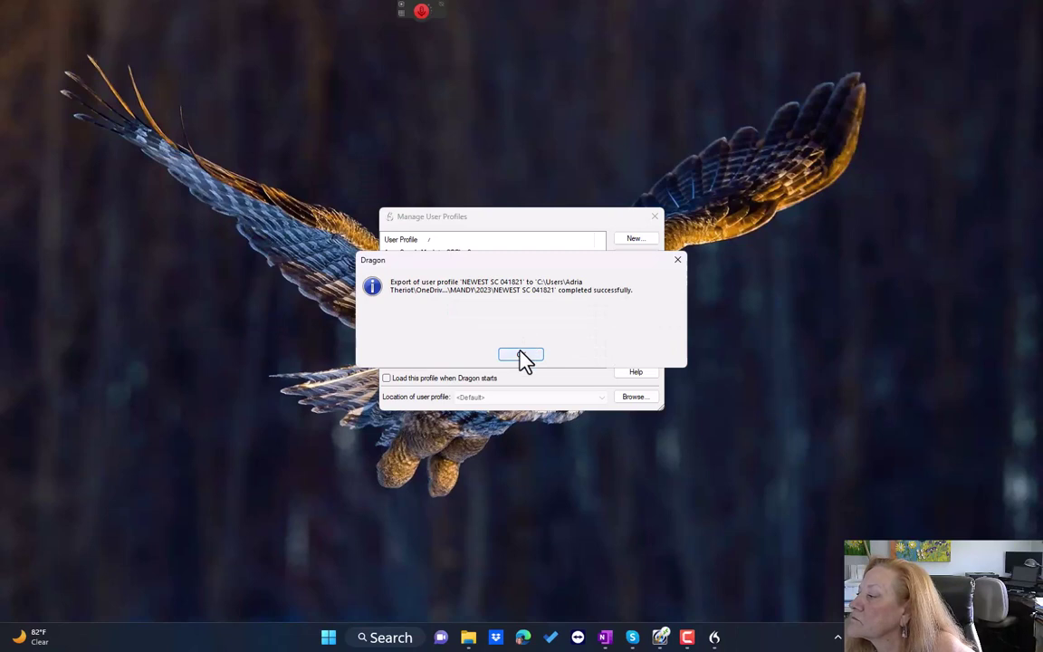
left_click(521, 355)
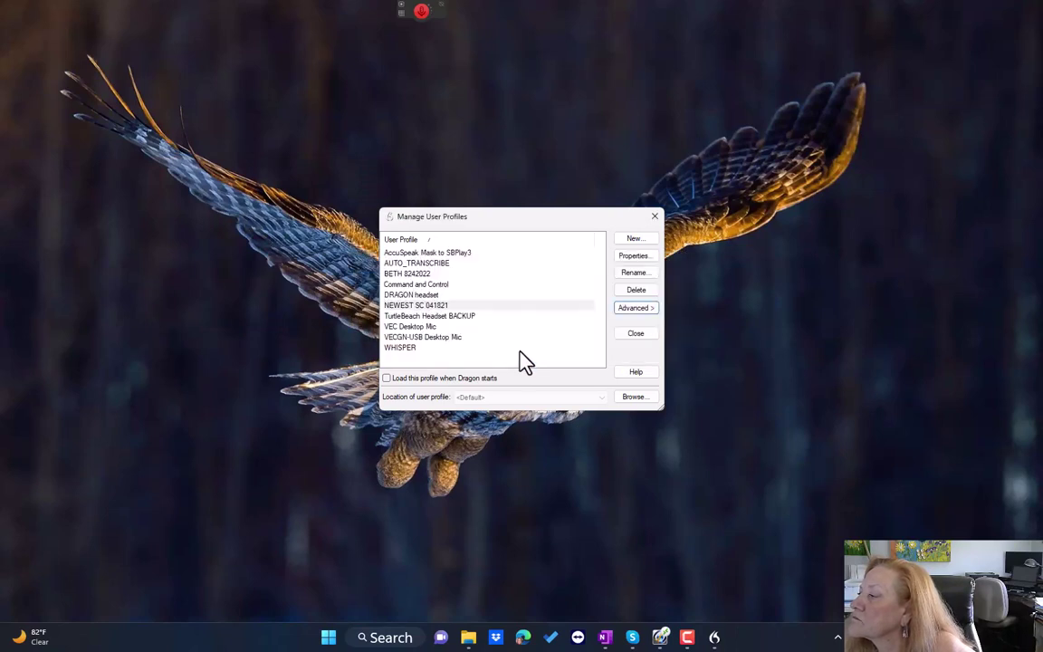
Start exporting the TurtleBeach Headset BACKUP user profile and choose the DNSPI User Profiles by year folder as the parent destination.
left_click(431, 316)
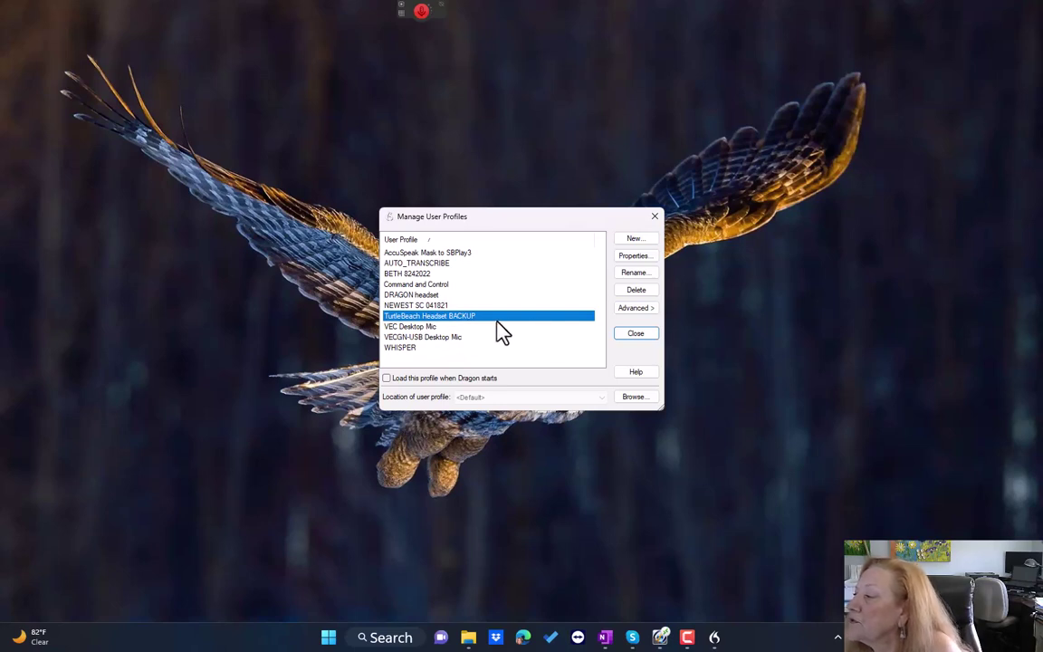
left_click(636, 309)
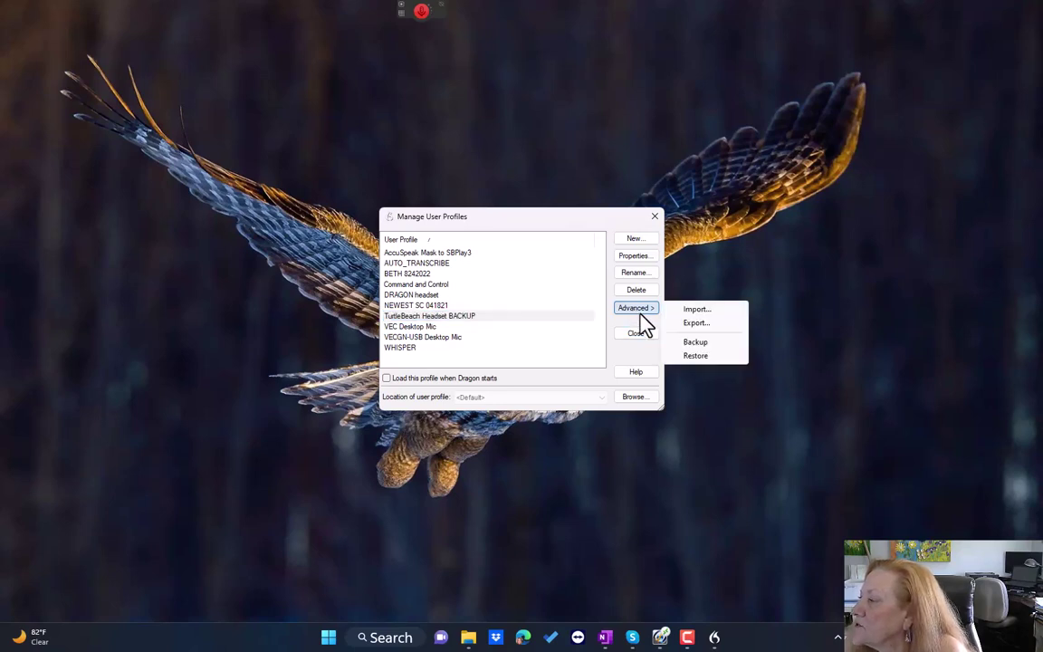
left_click(691, 341)
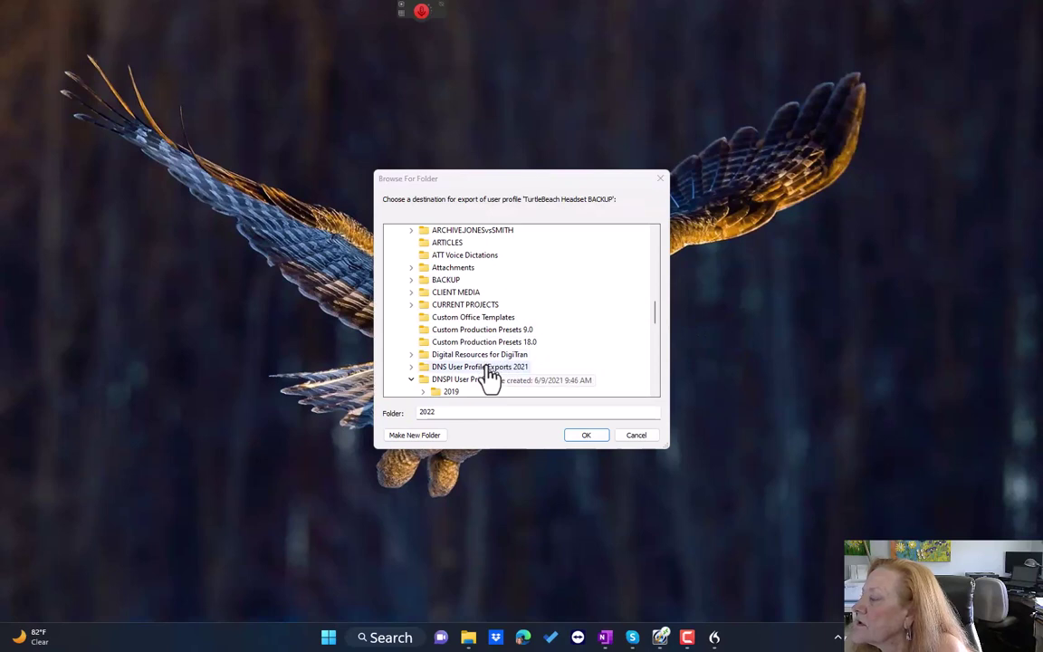
scroll(488, 379, "down", 3)
scroll(489, 379, "down", 3)
scroll(488, 379, "up", 3)
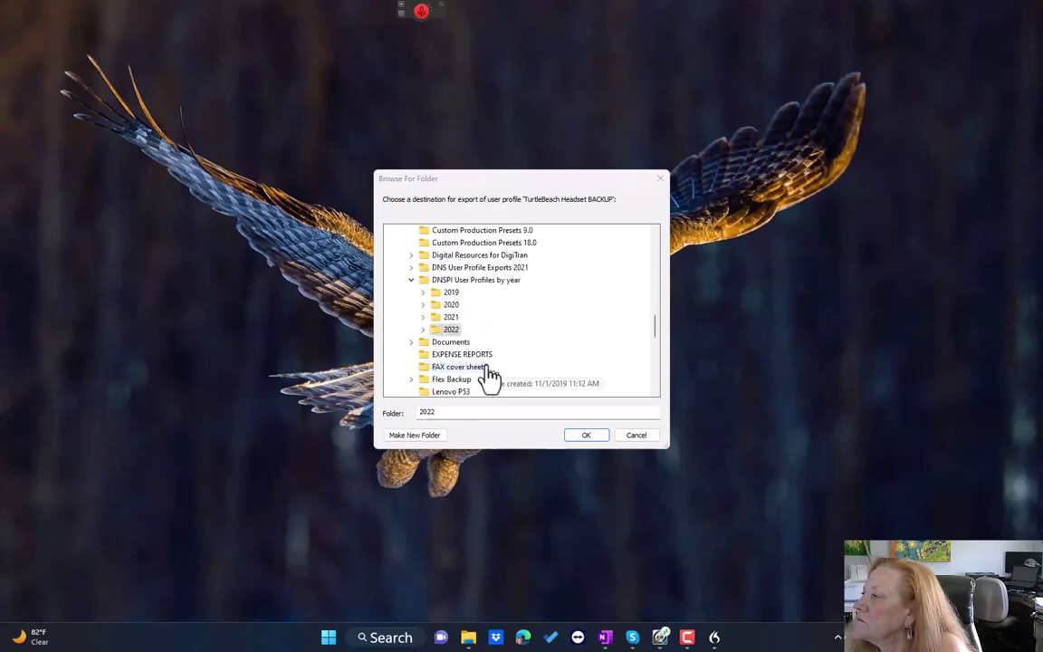
left_click(461, 280)
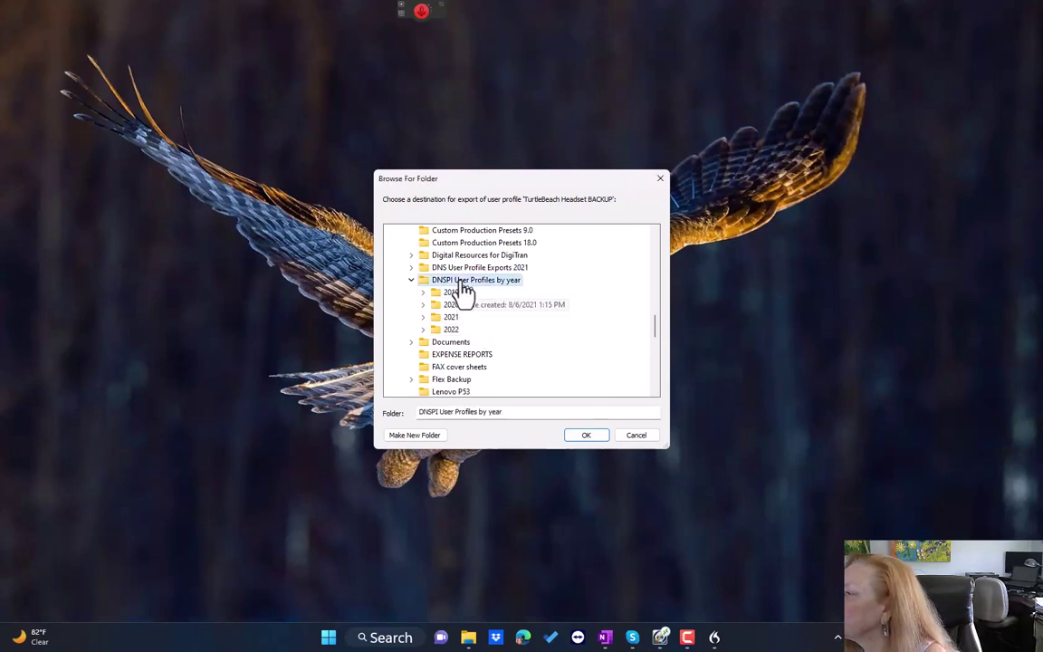
left_click(410, 267)
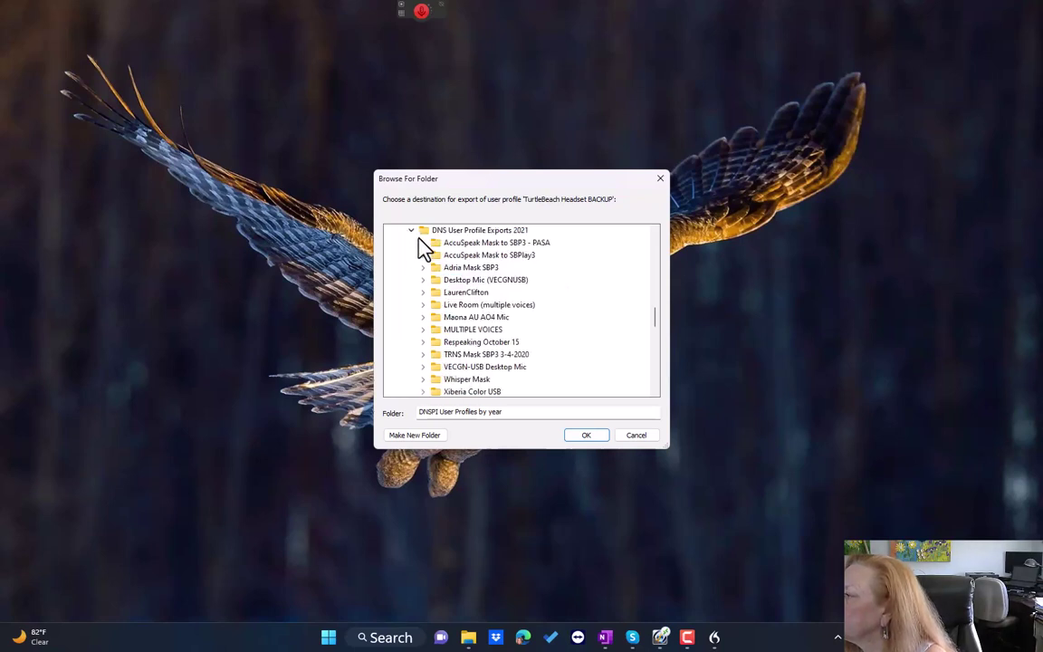
left_click(411, 231)
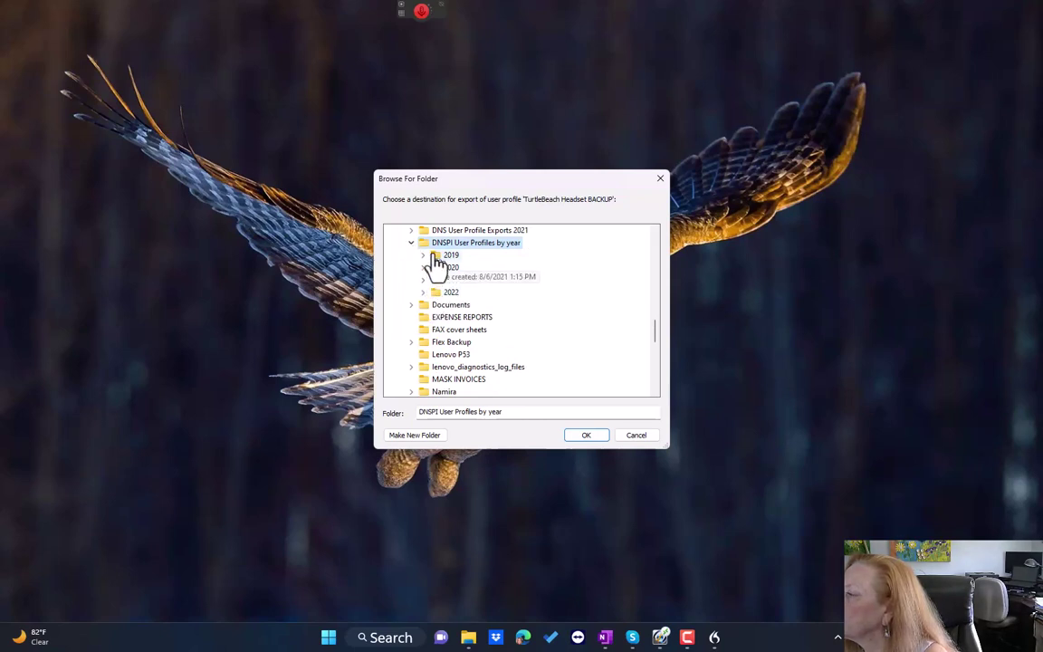
Create a 2023 subfolder in DNSPI User Profiles by year and export the TurtleBeach Headset BACKUP profile into it.
left_click(429, 436)
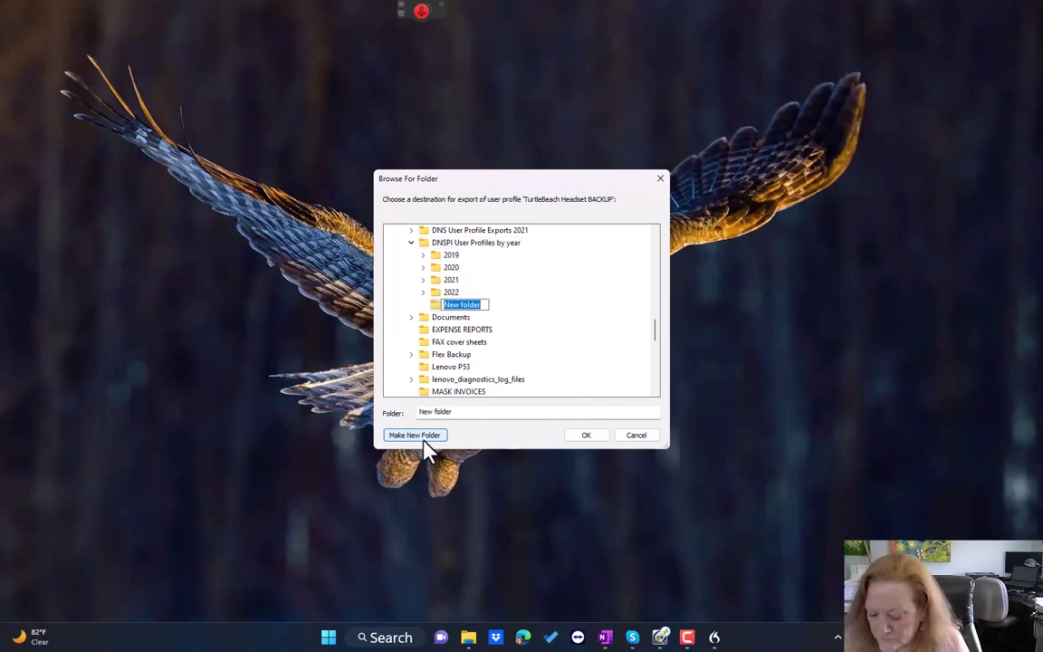
type("2023")
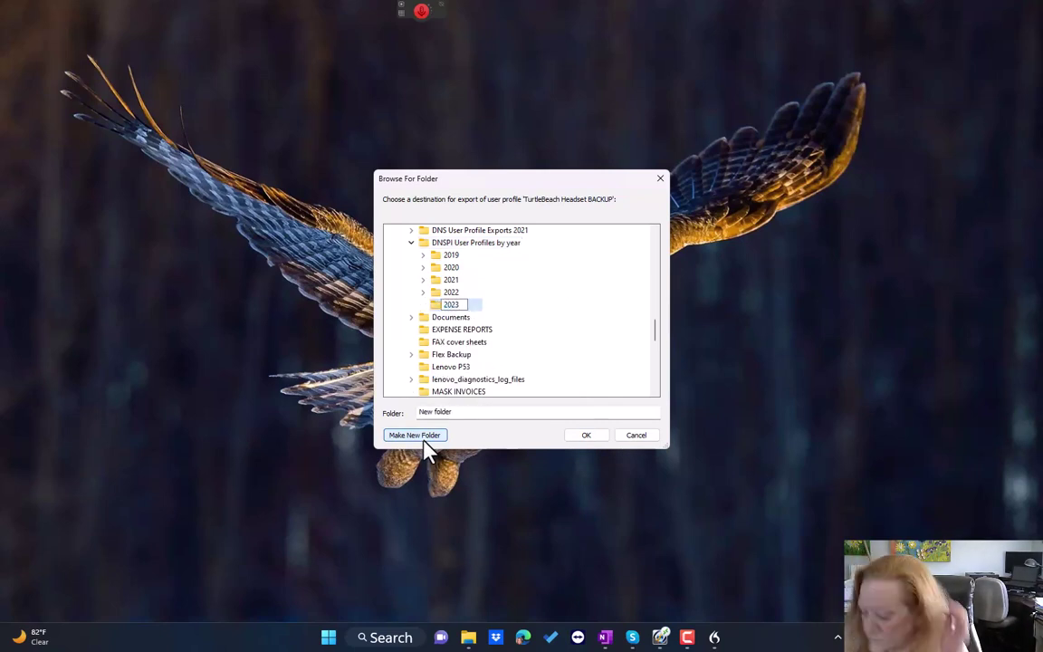
key("Escape")
key("Return")
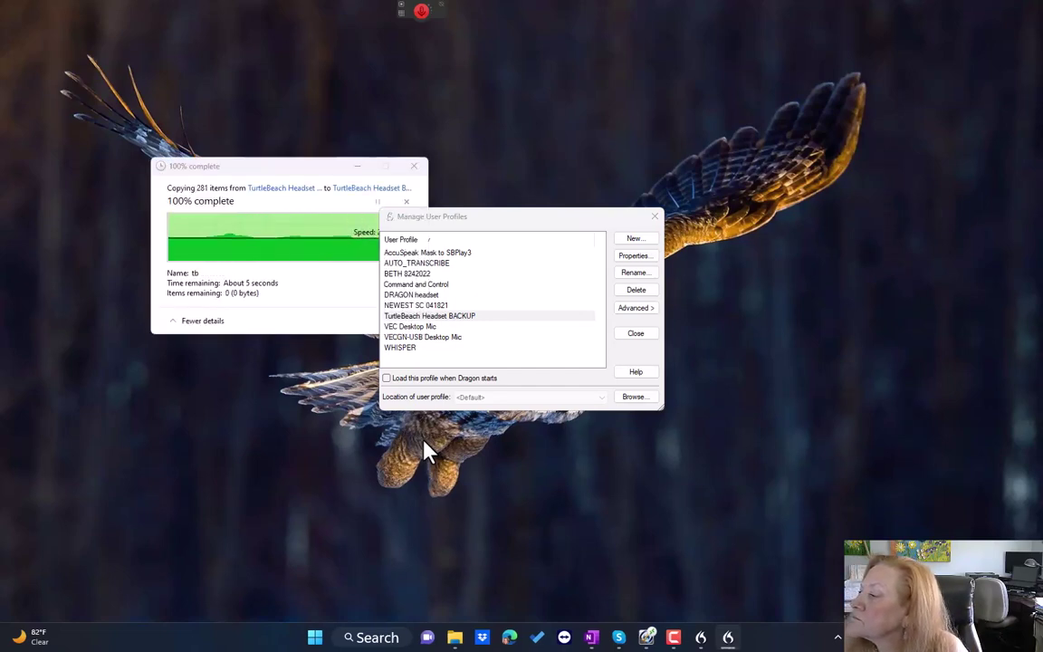
left_click(525, 358)
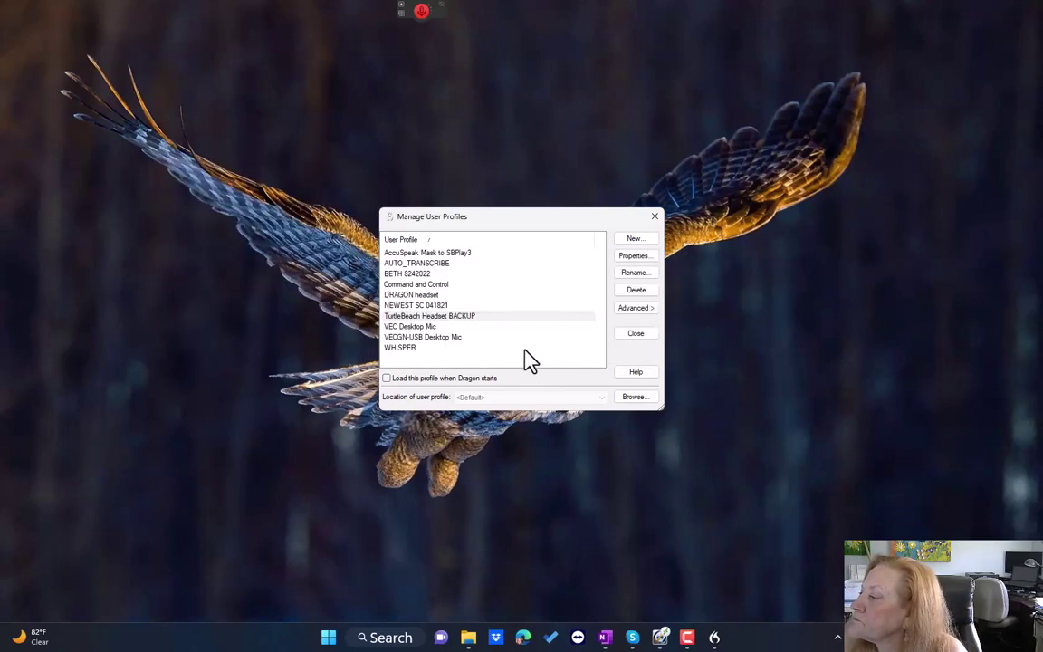
Export the VEC Desktop Mic user profile to the 2023 folder in DNSPI User Profiles by year.
left_click(434, 327)
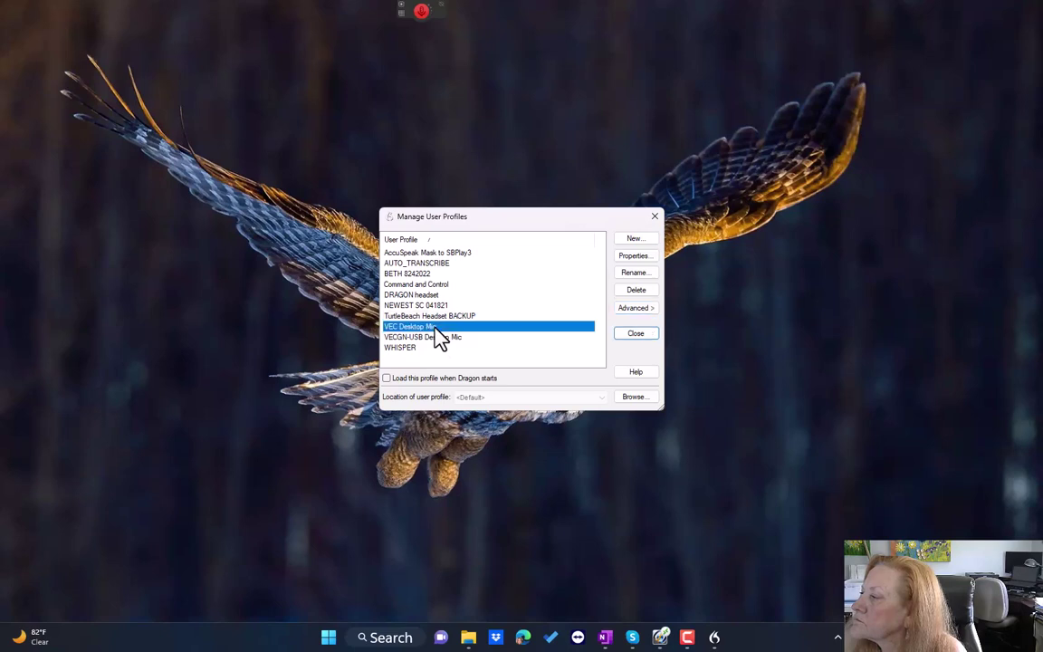
left_click(649, 309)
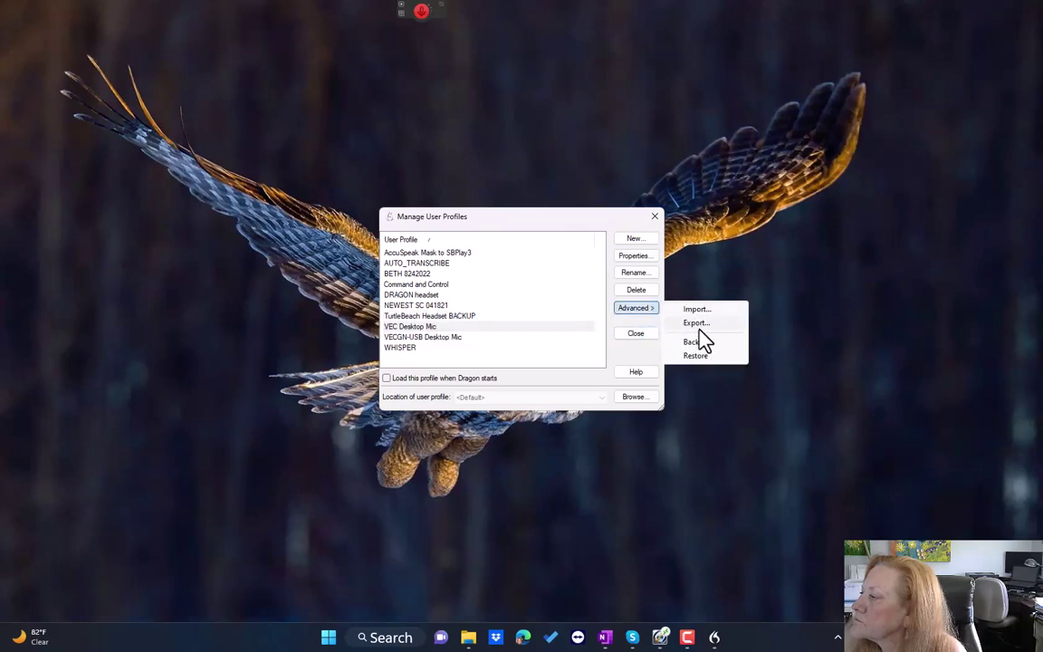
left_click(696, 324)
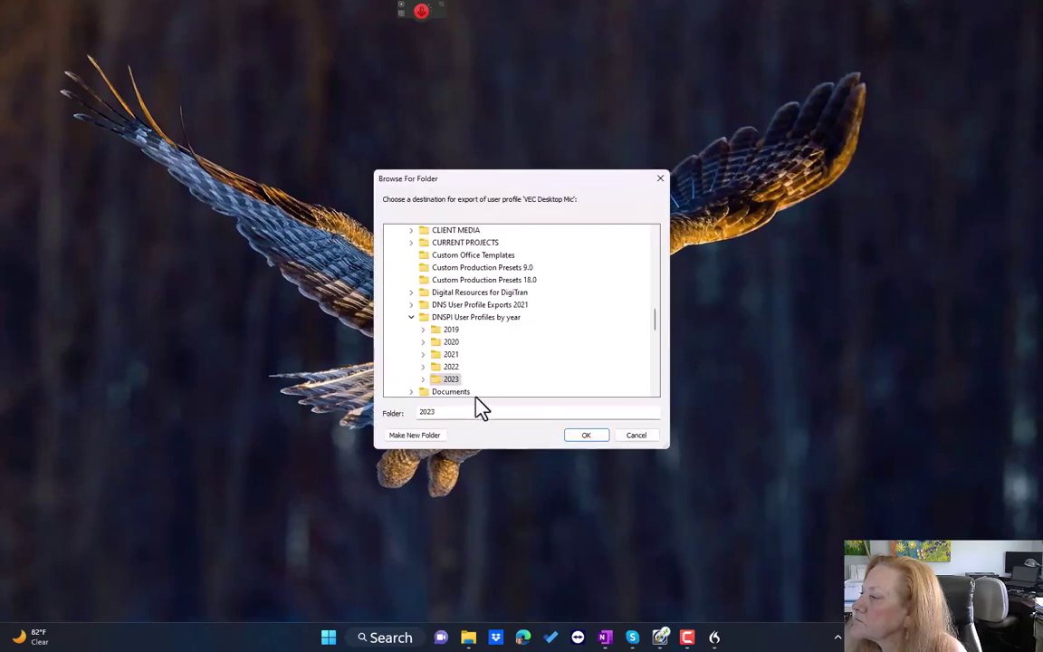
left_click(584, 436)
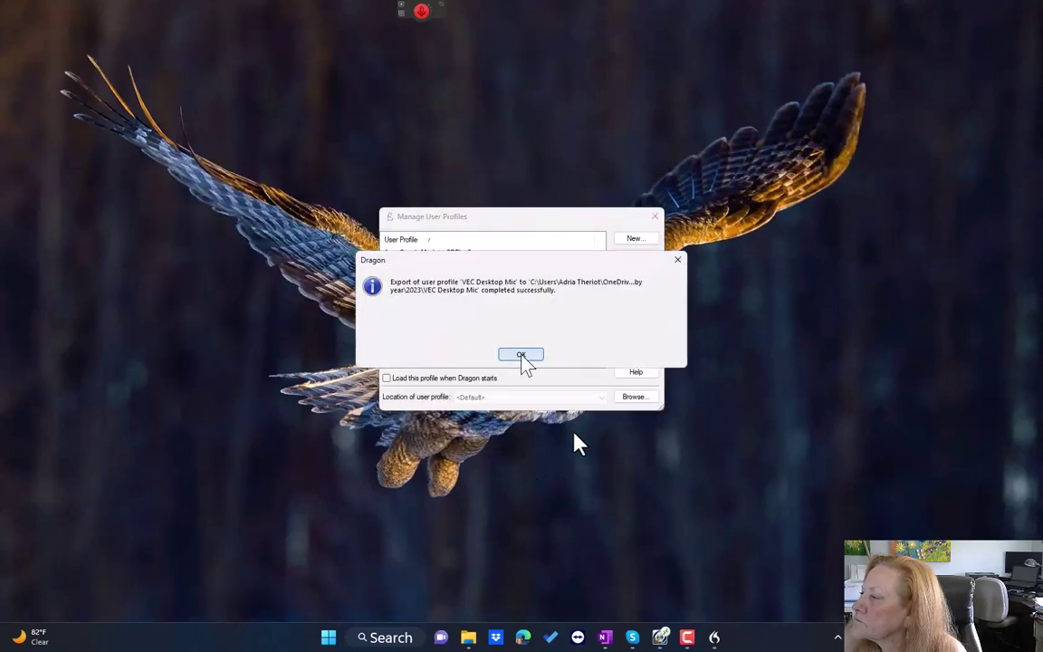
left_click(521, 355)
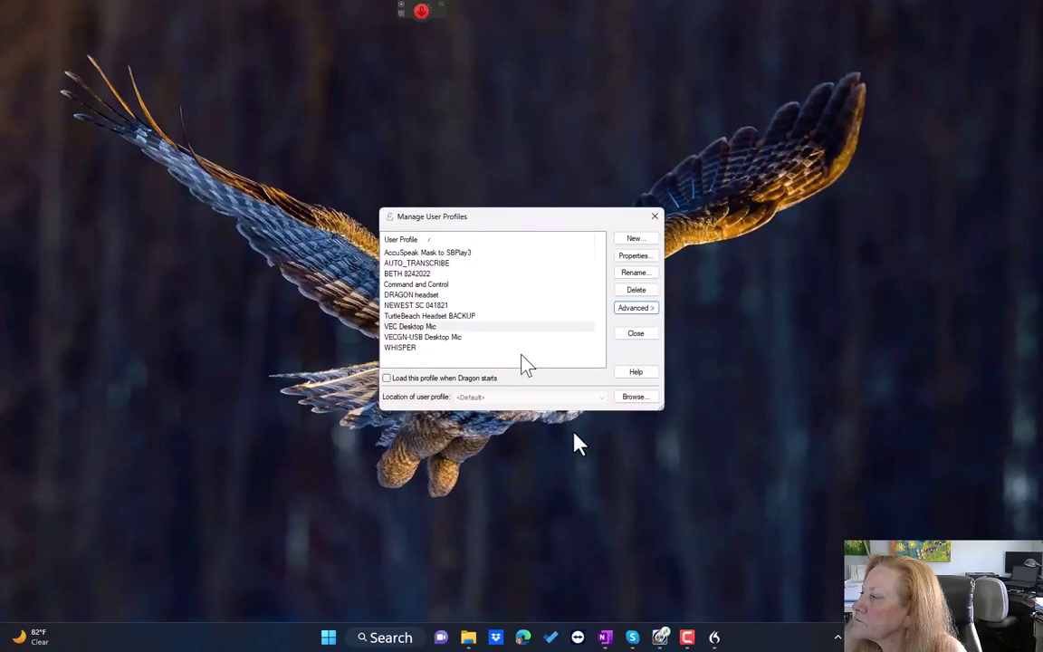
Permanently delete the VEC Desktop Mic user profile.
left_click(419, 328)
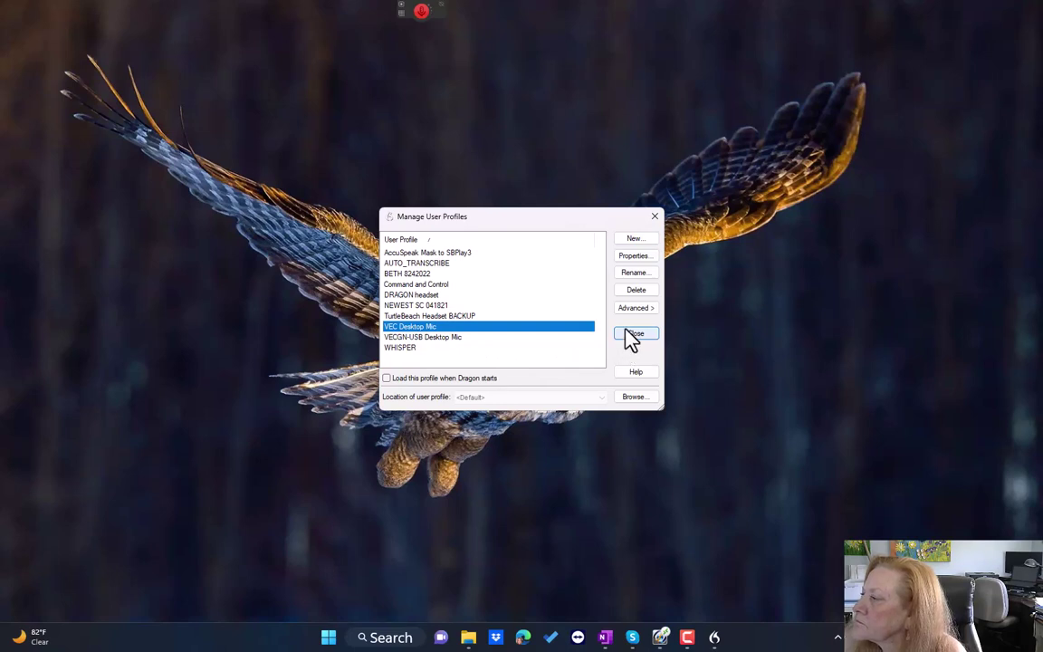
left_click(636, 291)
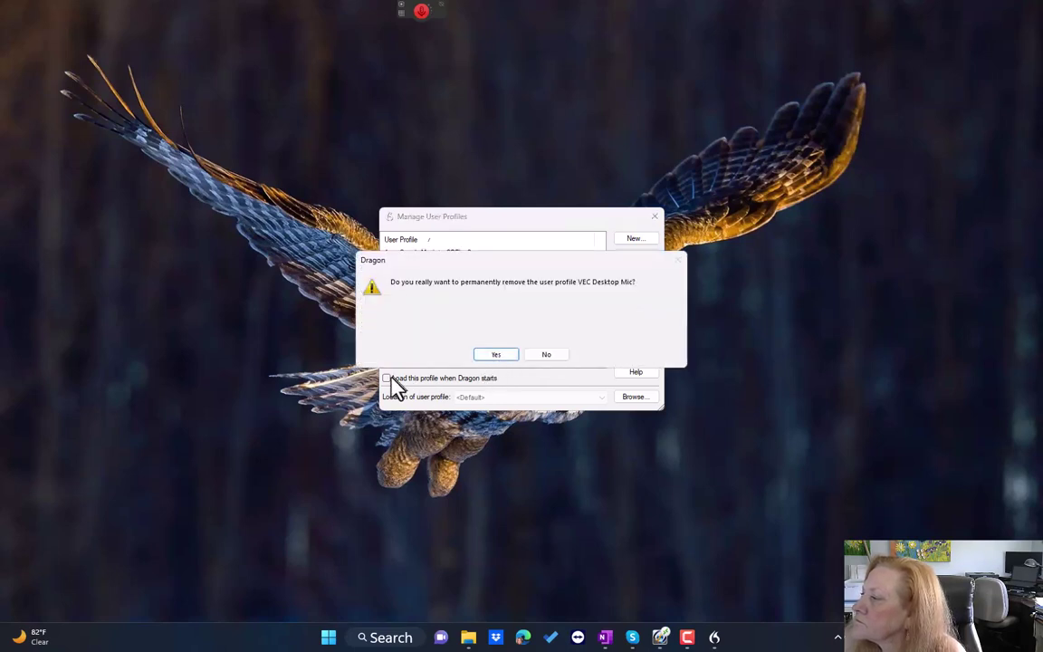
left_click(490, 354)
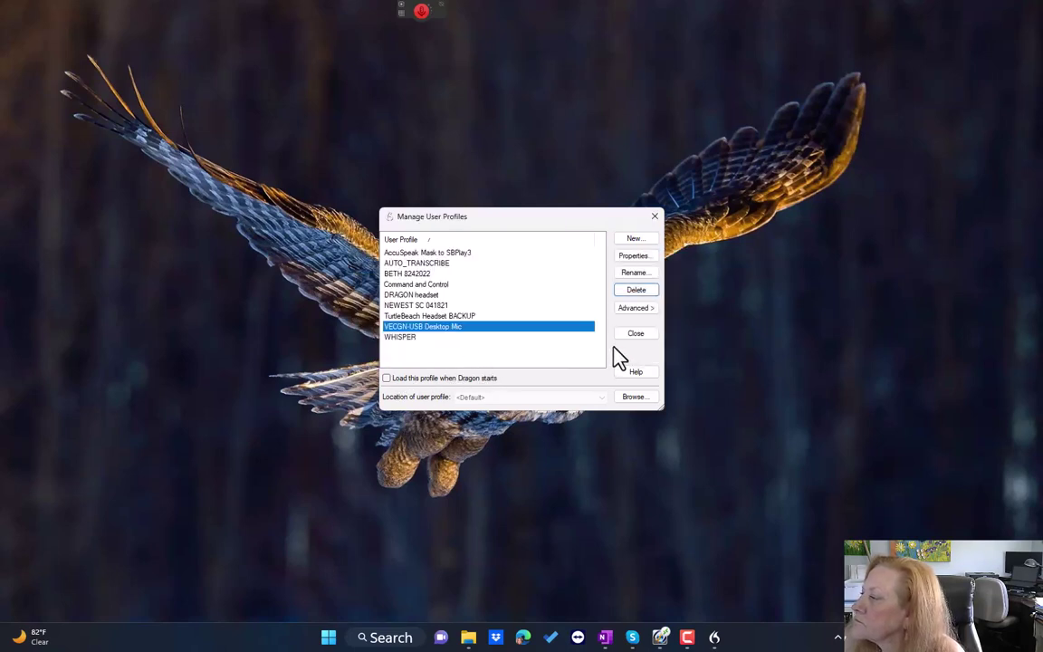
Export the VECGN-USB Desktop Mic user profile to the 2023 folder in DNS User Exports.
left_click(648, 310)
left_click(687, 332)
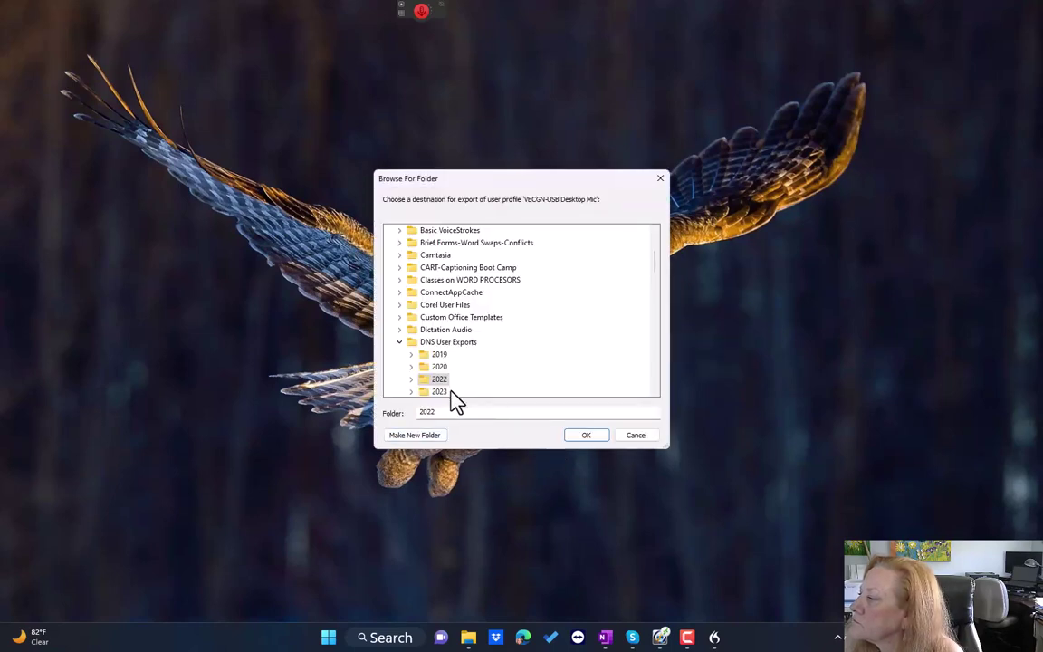
double_click(443, 392)
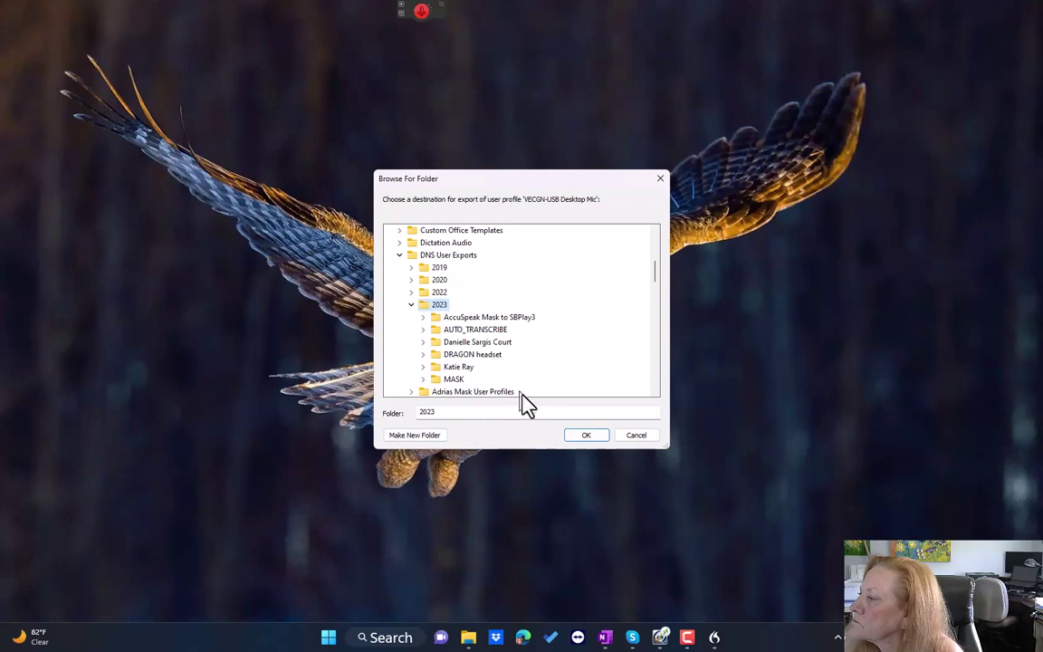
left_click(587, 438)
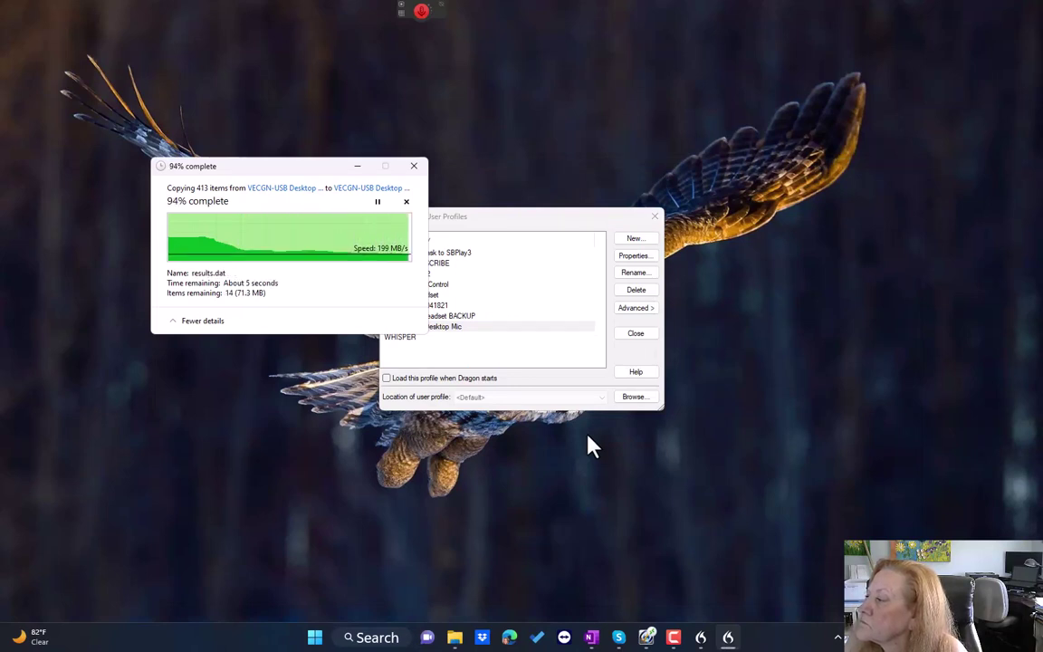
left_click(522, 355)
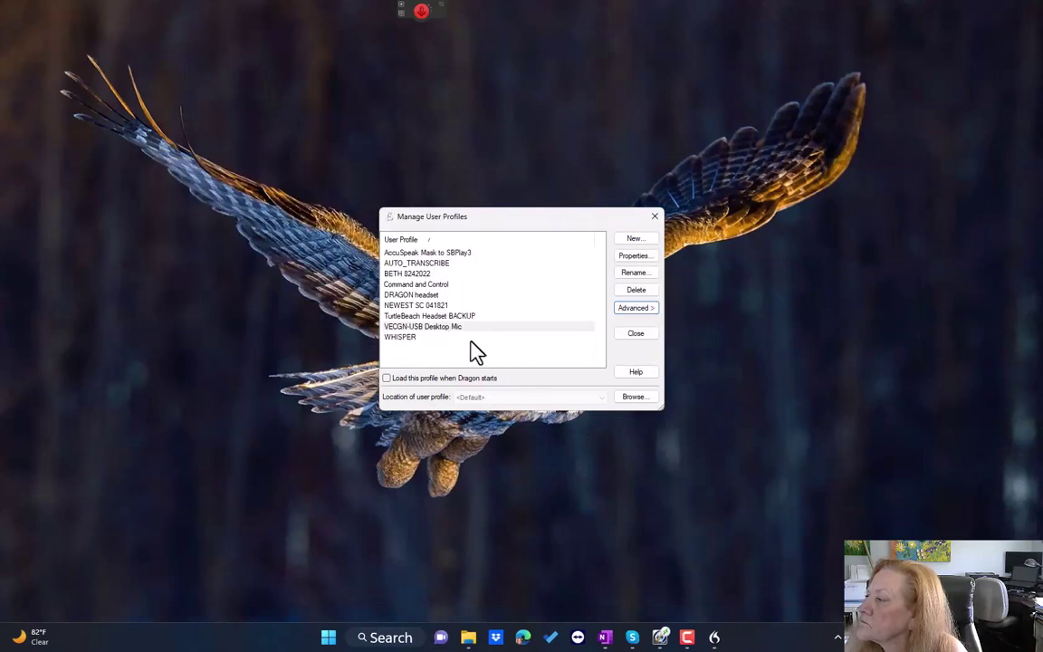
Export the WHISPER user profile to the 2023 folder in DNS User Exports.
left_click(407, 338)
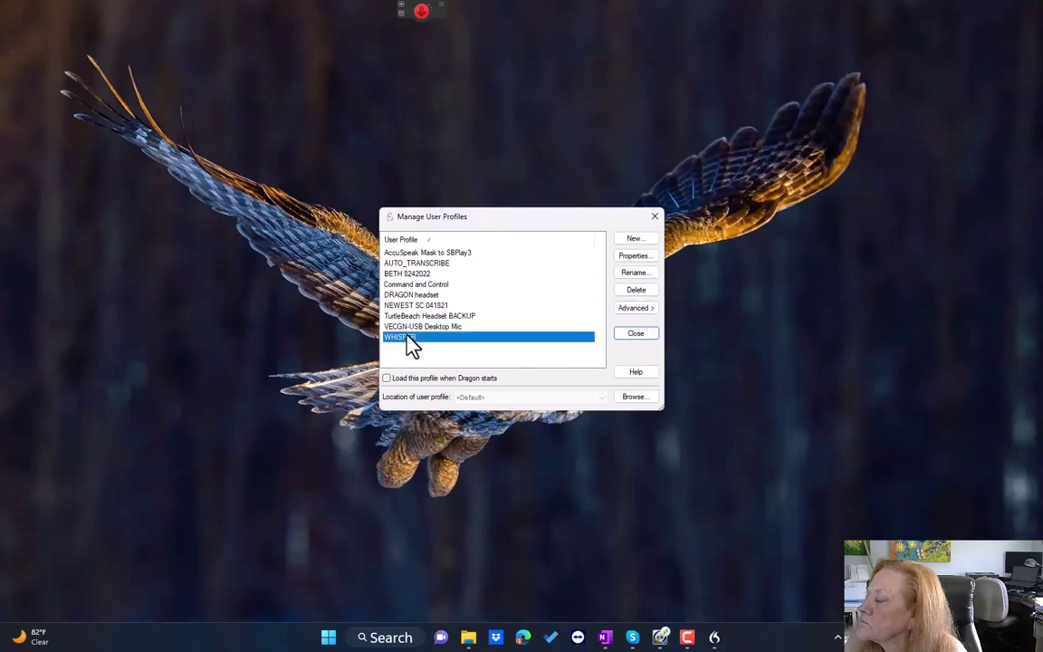
left_click(636, 308)
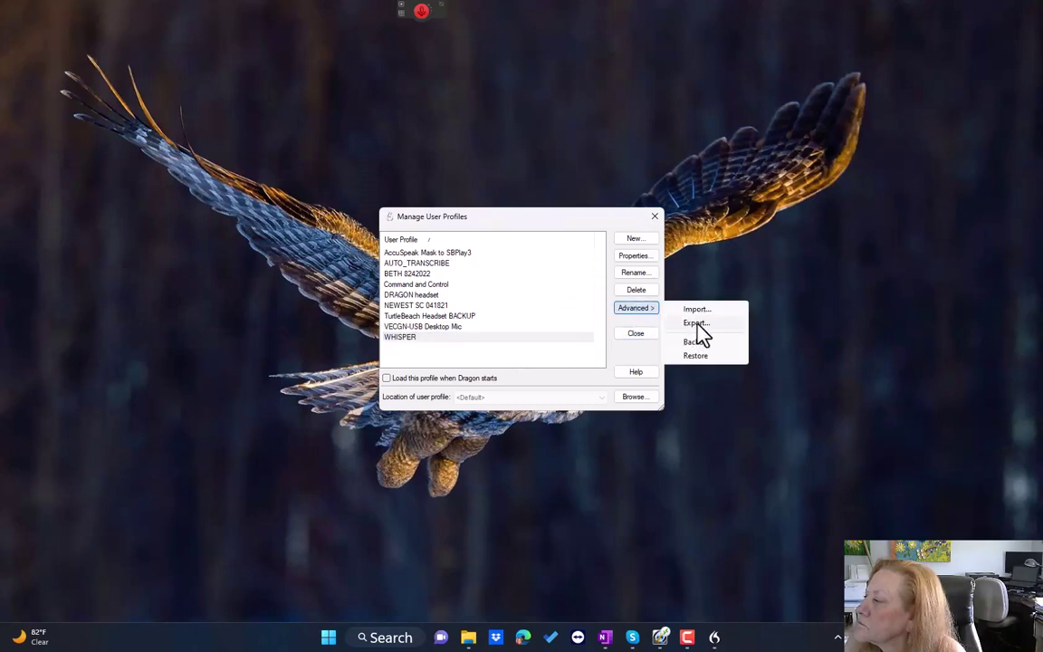
left_click(698, 334)
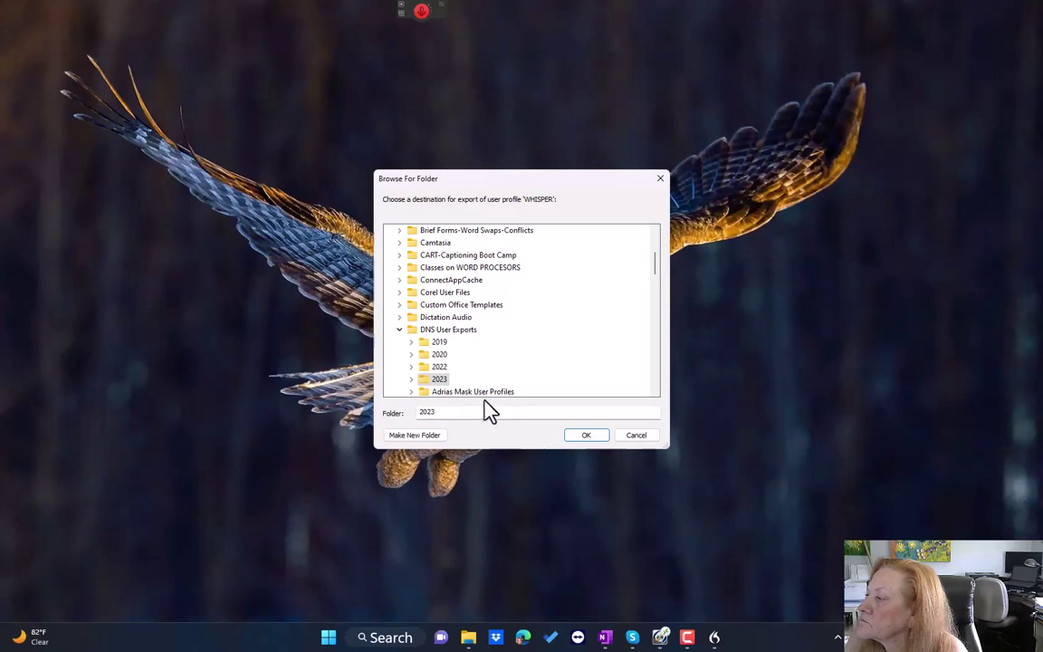
left_click(586, 436)
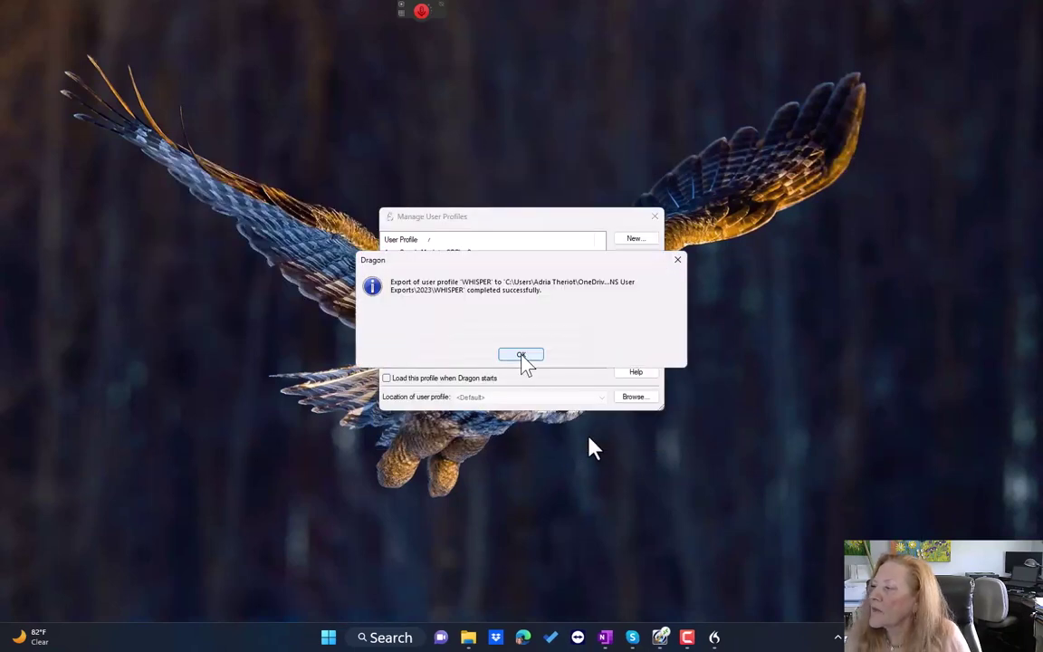
left_click(522, 354)
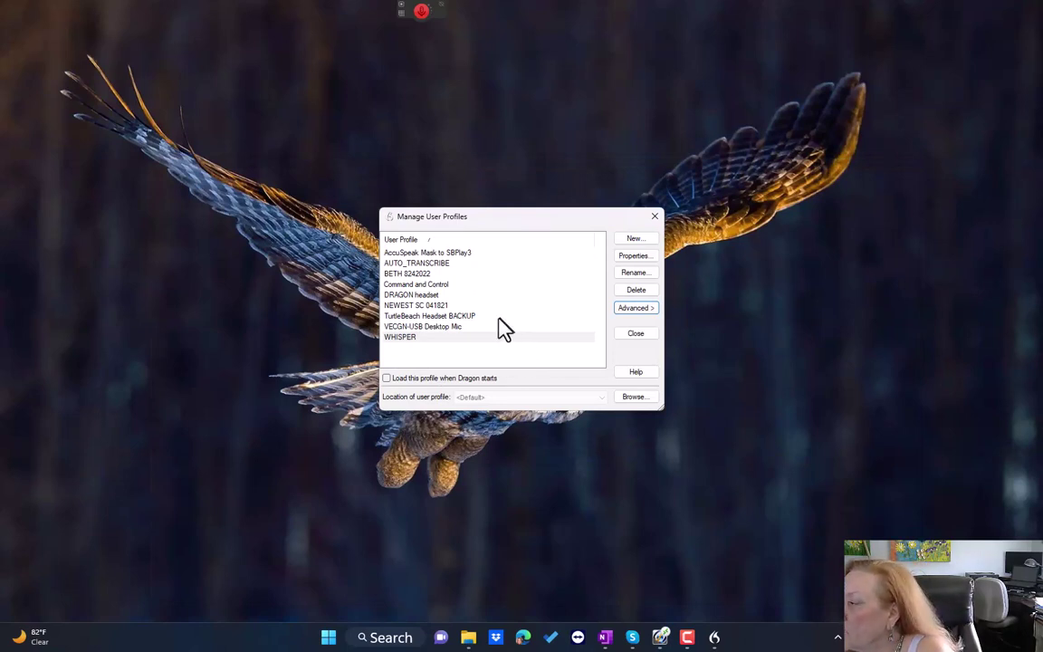
Export the TurtleBeach Headset BACKUP profile again to the 2023 folder in DNSPI User Profiles by year, overwriting its existing export.
left_click(462, 316)
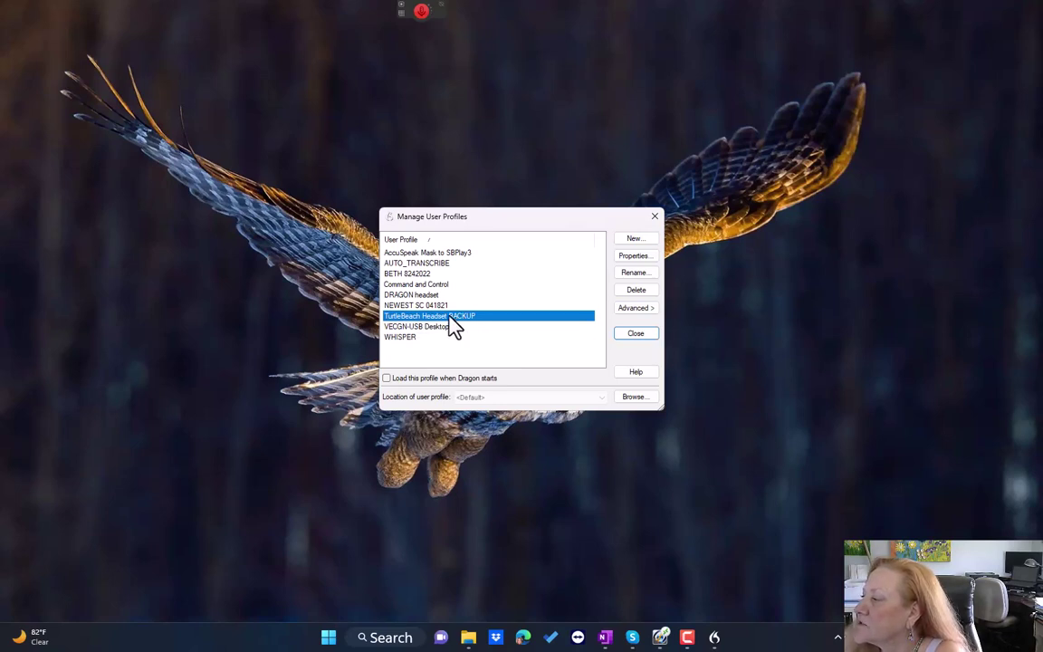
left_click(639, 309)
left_click(688, 324)
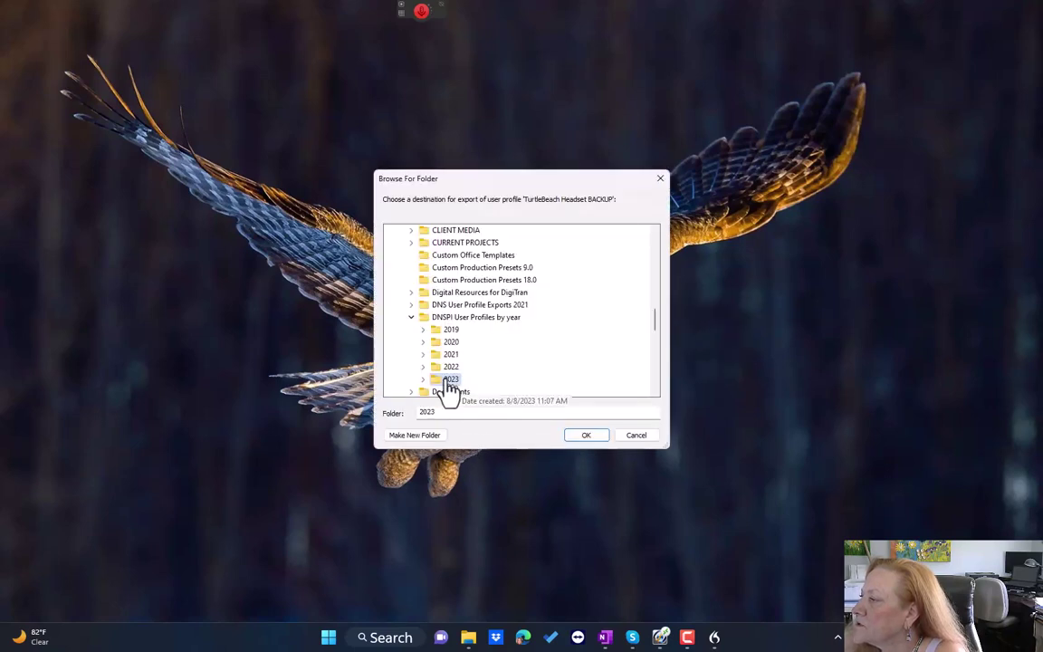
double_click(448, 379)
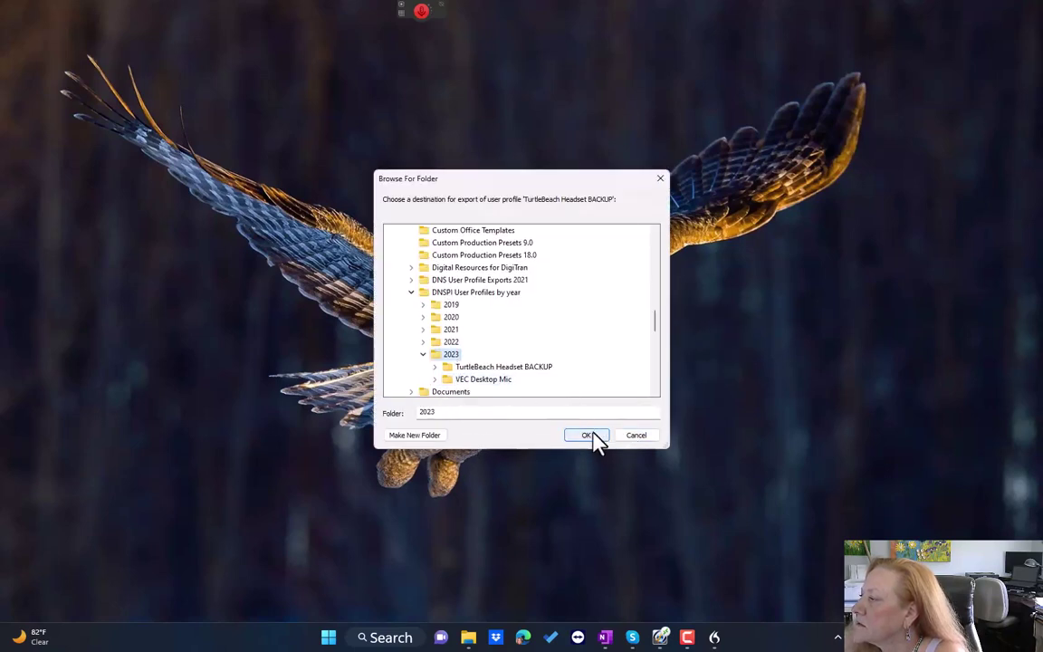
left_click(594, 434)
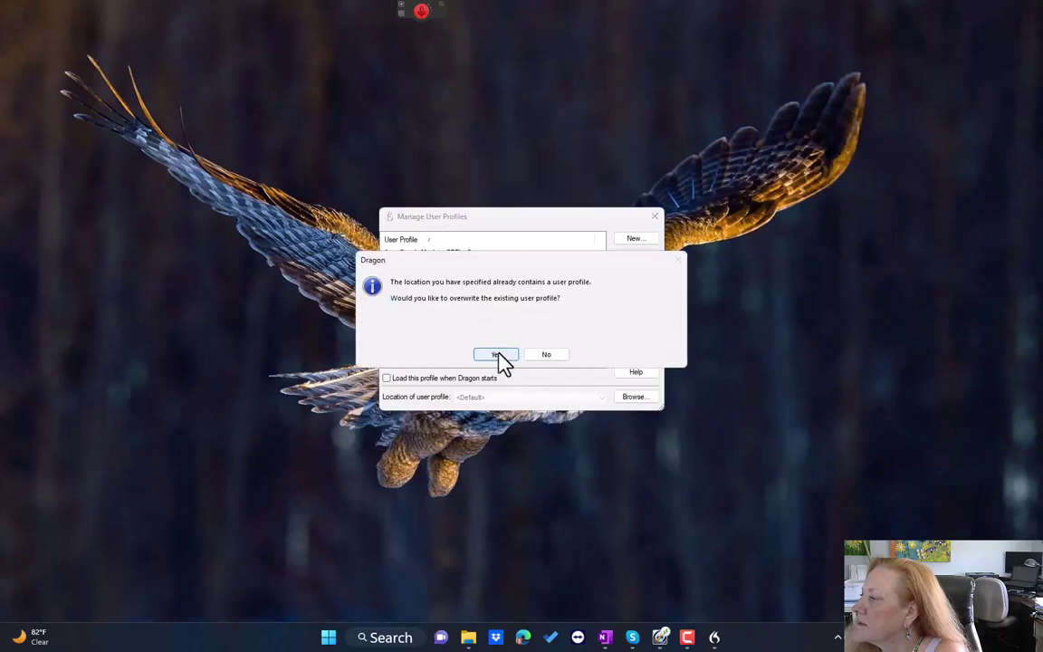
left_click(498, 355)
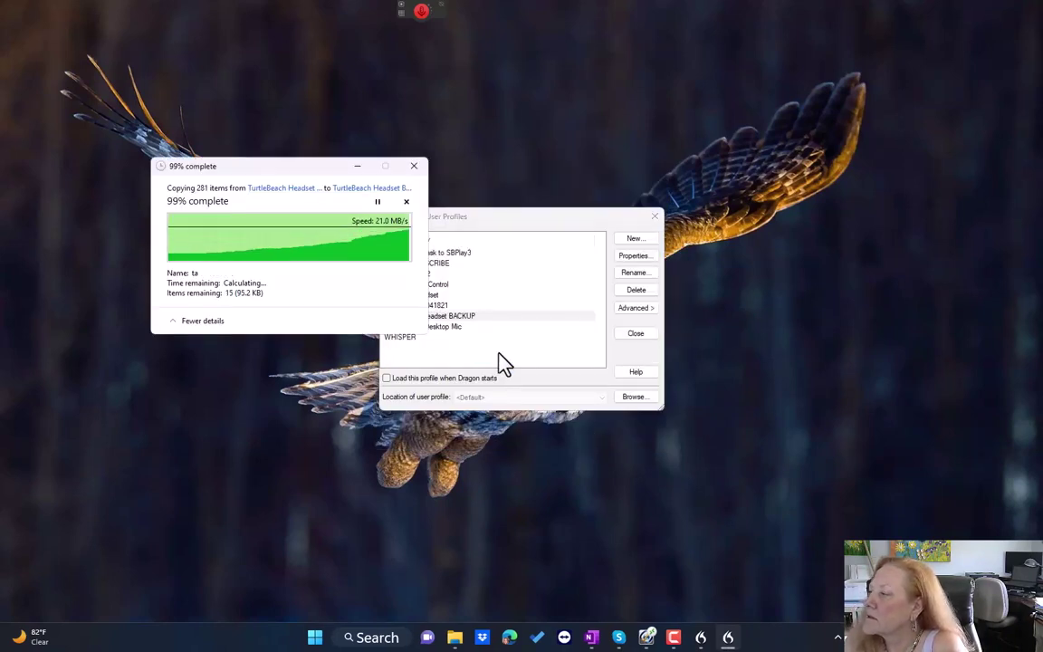
left_click(522, 357)
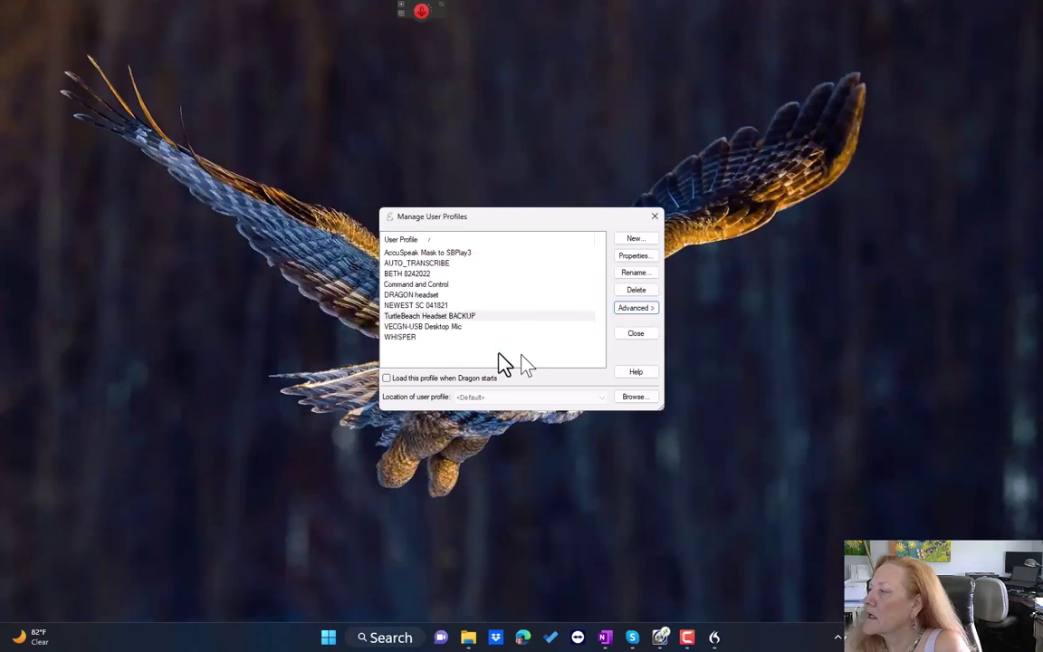
Permanently delete the TurtleBeach Headset BACKUP user profile.
left_click(466, 318)
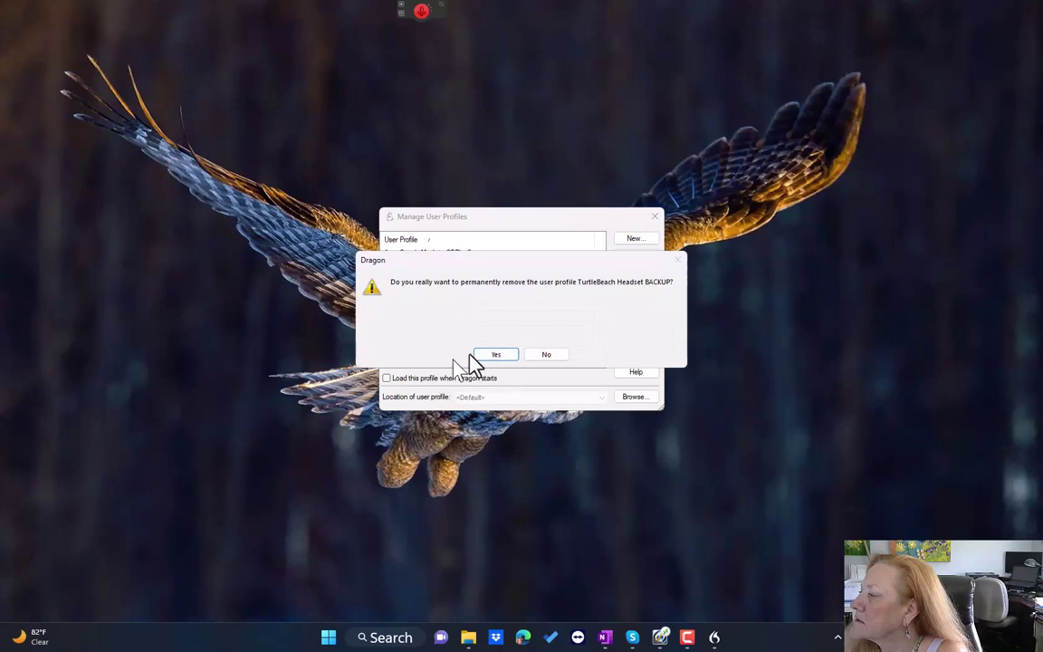
left_click(479, 354)
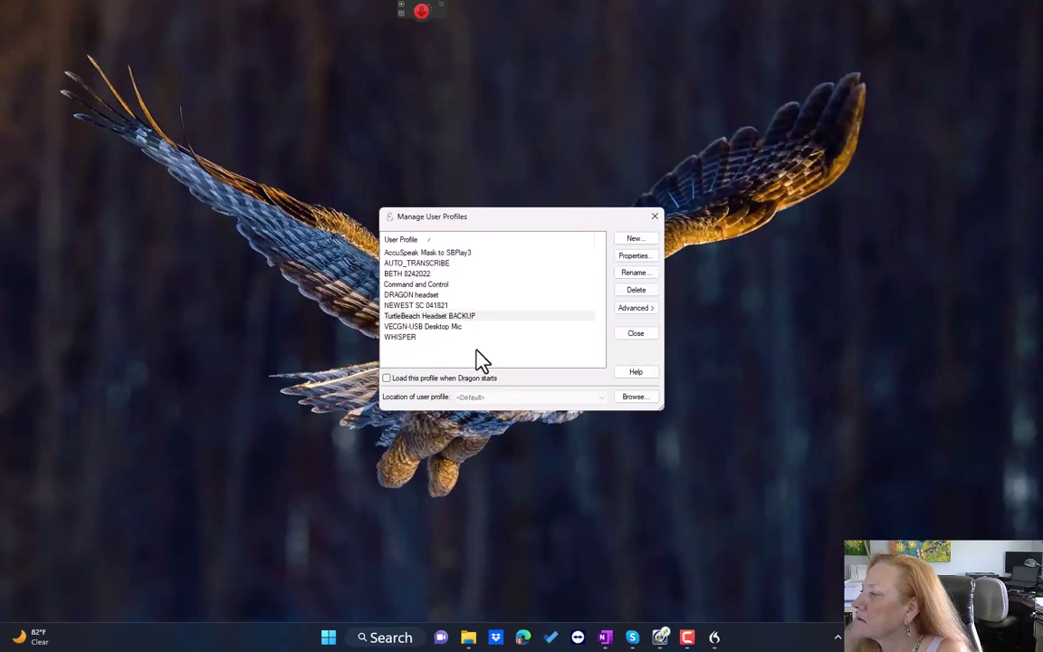
Import the TurtleBeach Headset BACKUP user profile from the 2023 folder in DNSPI User Profiles by year.
left_click(637, 308)
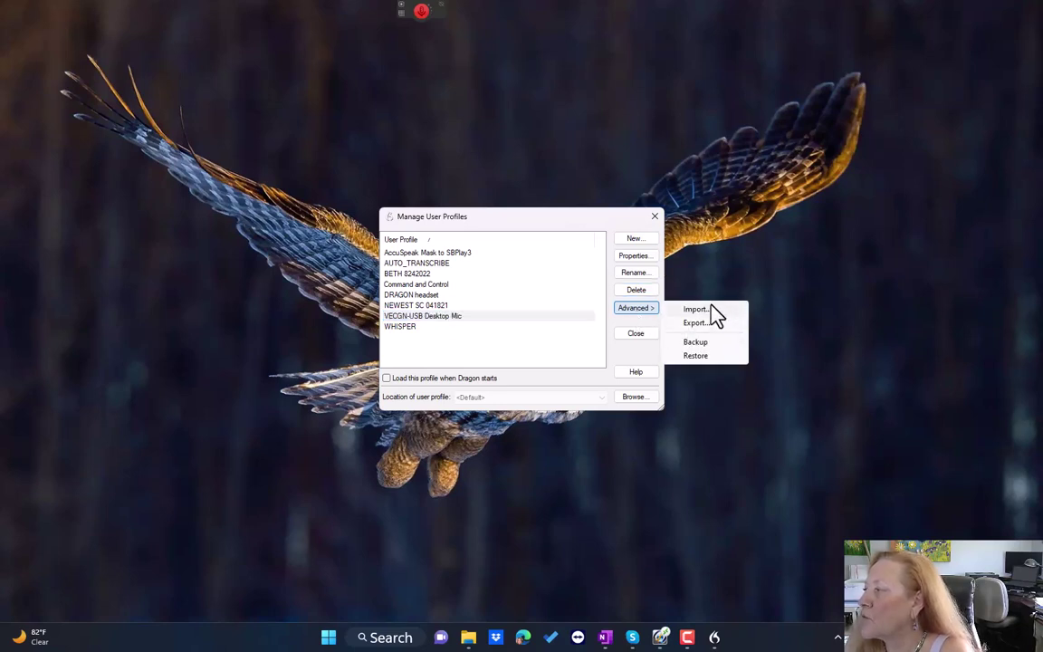
left_click(712, 308)
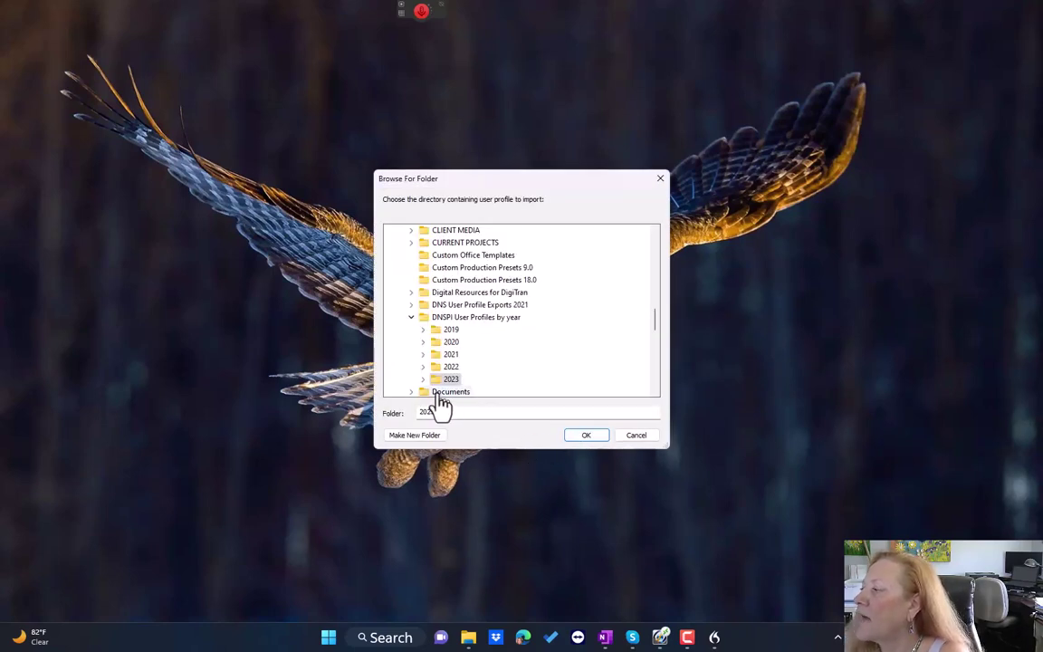
left_click(423, 379)
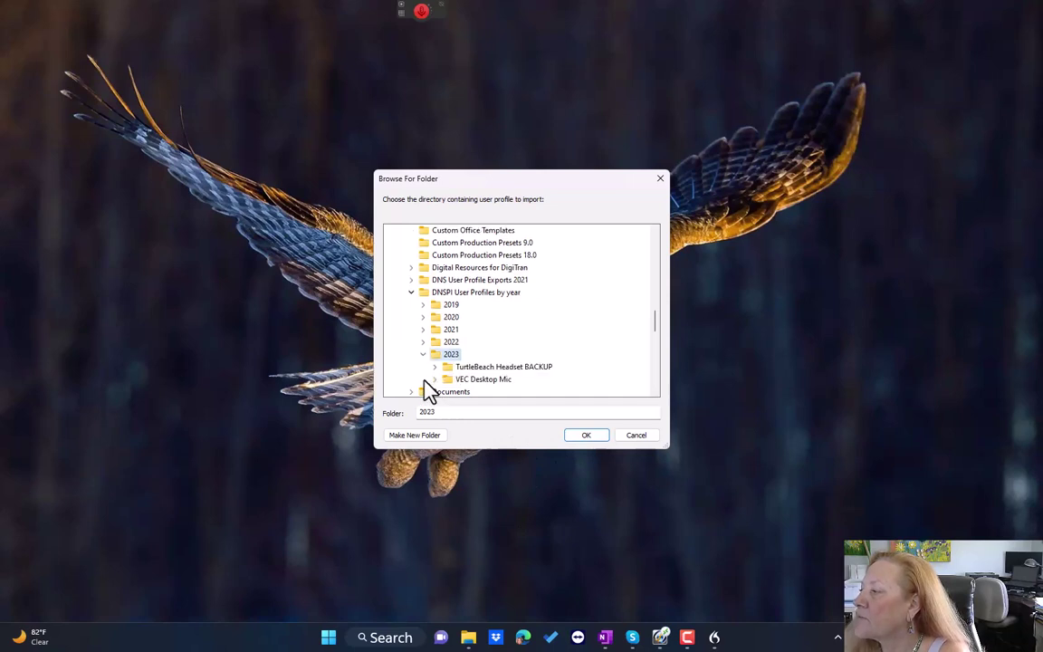
double_click(471, 368)
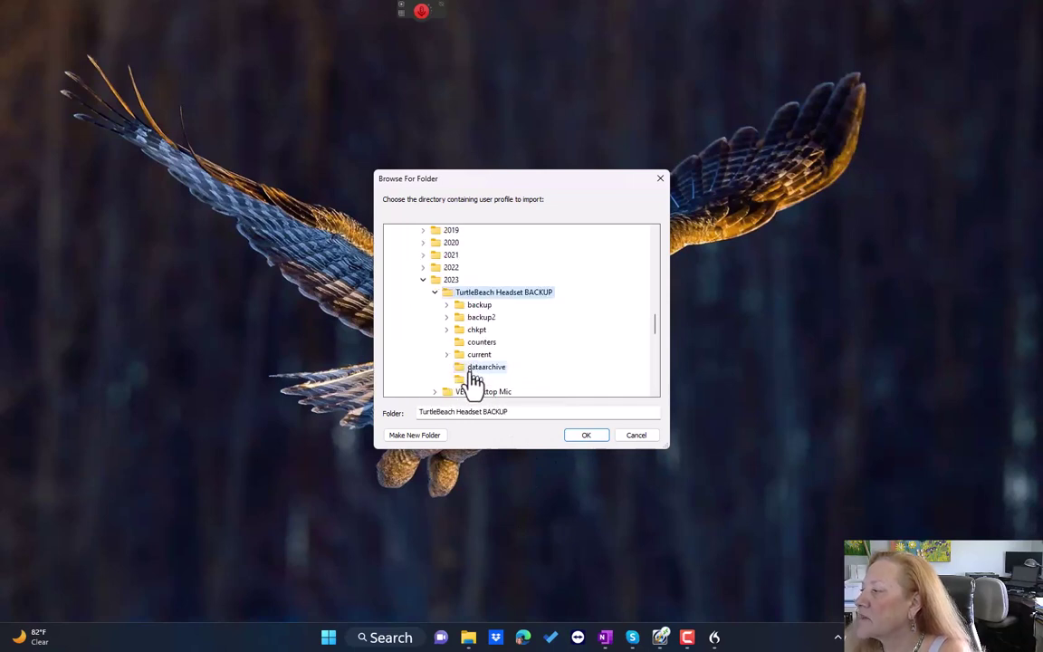
left_click(576, 436)
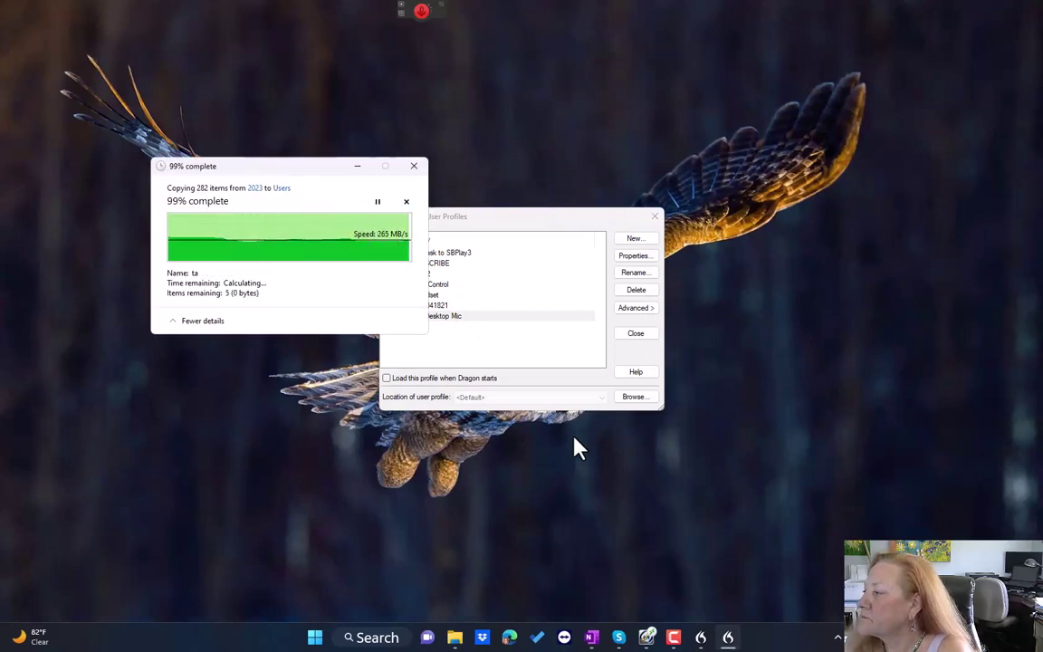
left_click(522, 358)
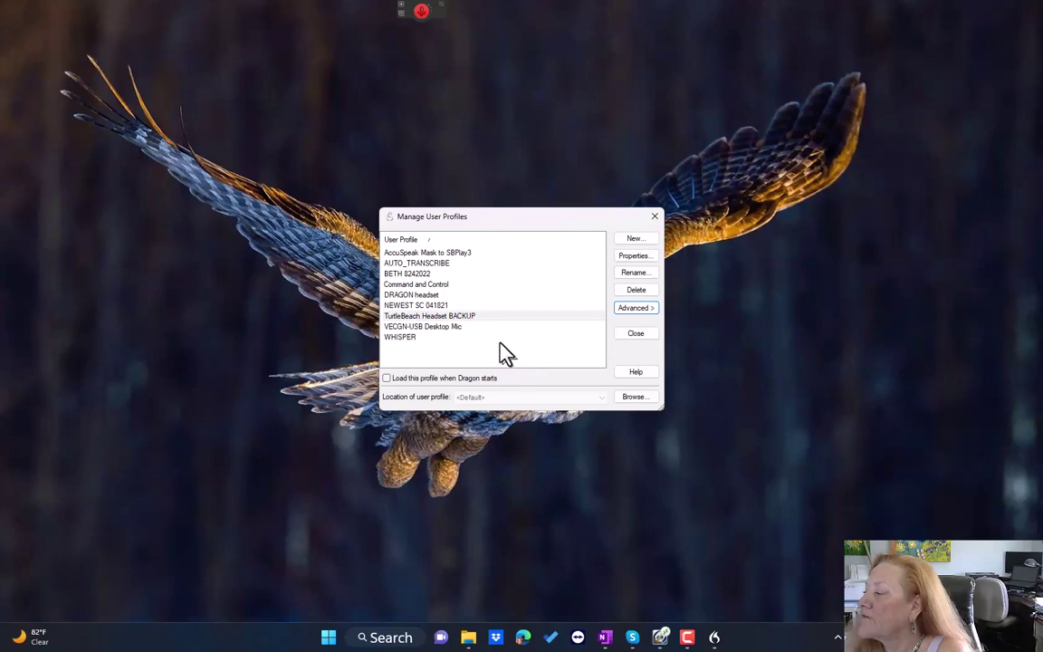
Rename the TurtleBeach Headset BACKUP user profile to TurtleBeach Headset.
left_click(451, 321)
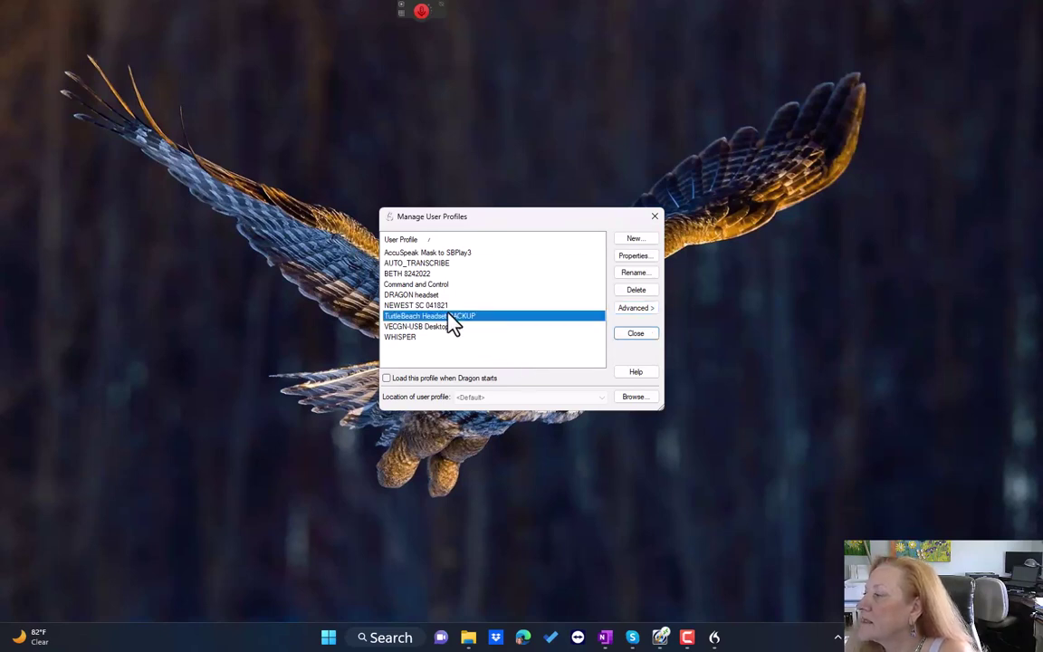
left_click(637, 273)
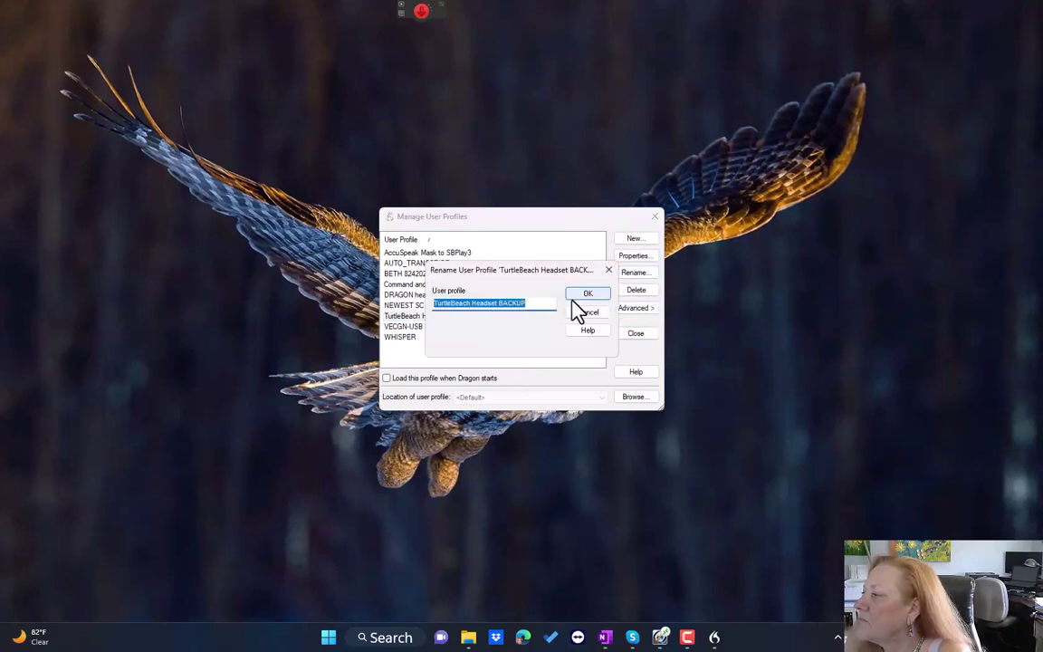
left_click(543, 302)
key("BackSpace")
key("BackSpace")
key("BackSpace")
key("BackSpace")
key("BackSpace")
key("BackSpace")
key("BackSpace")
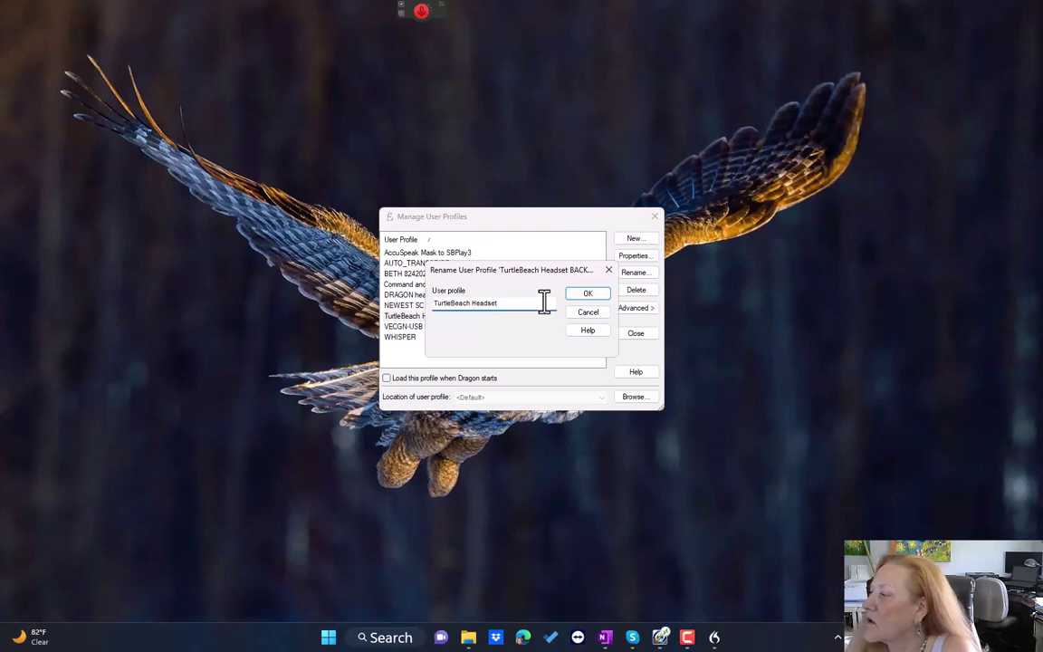
left_click(572, 293)
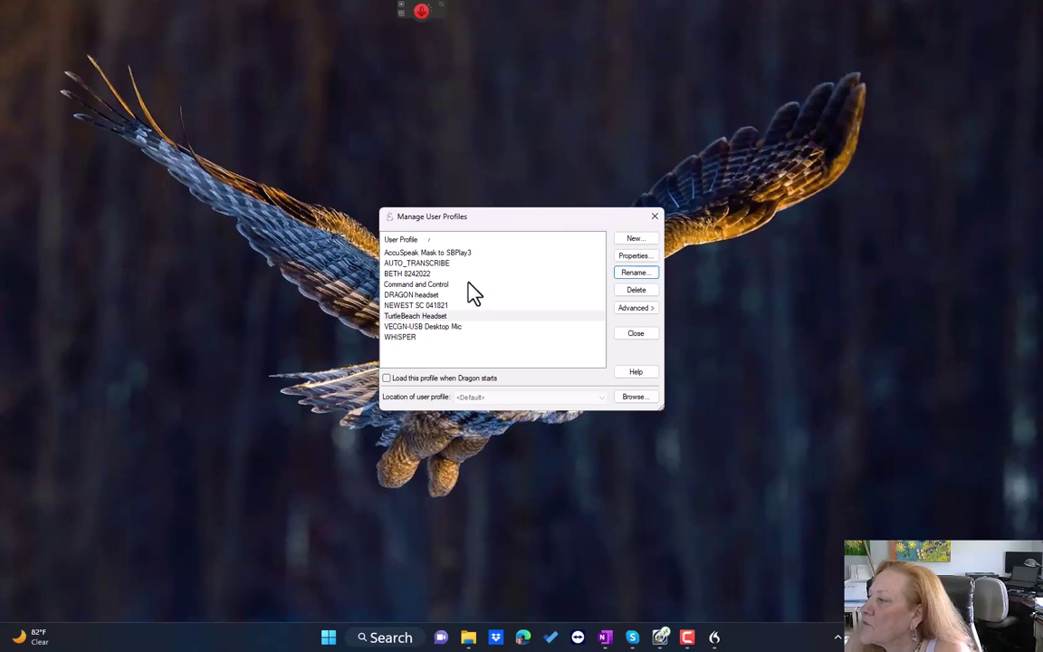
Export the user profile whose name ends in 8242022 to the 2023 folder in DNSPI User Profiles by year.
left_click(433, 276)
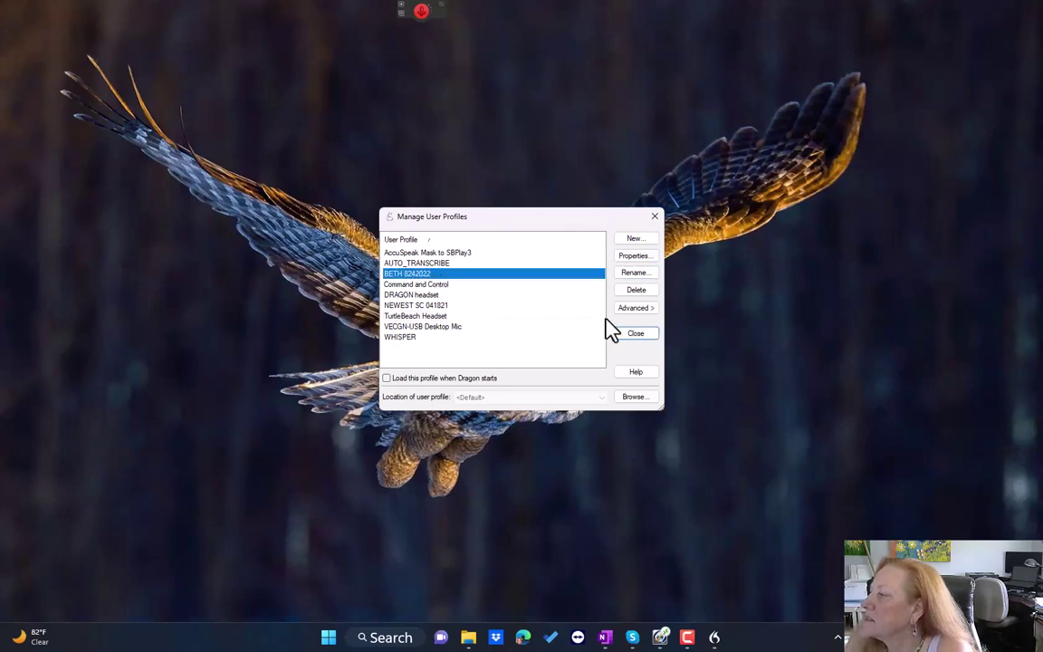
left_click(653, 307)
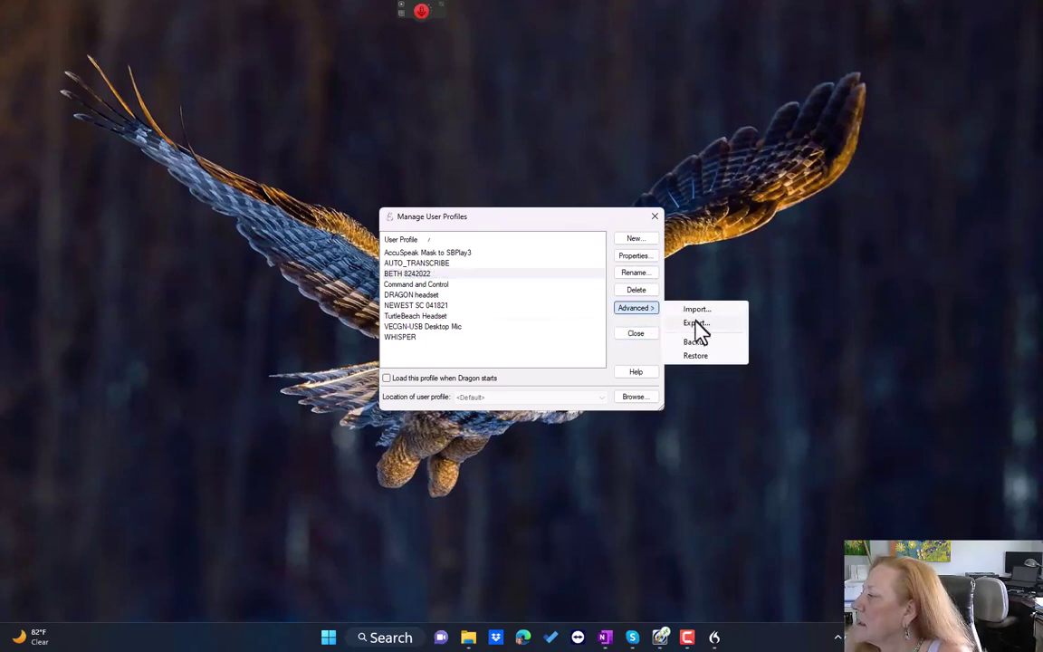
left_click(695, 323)
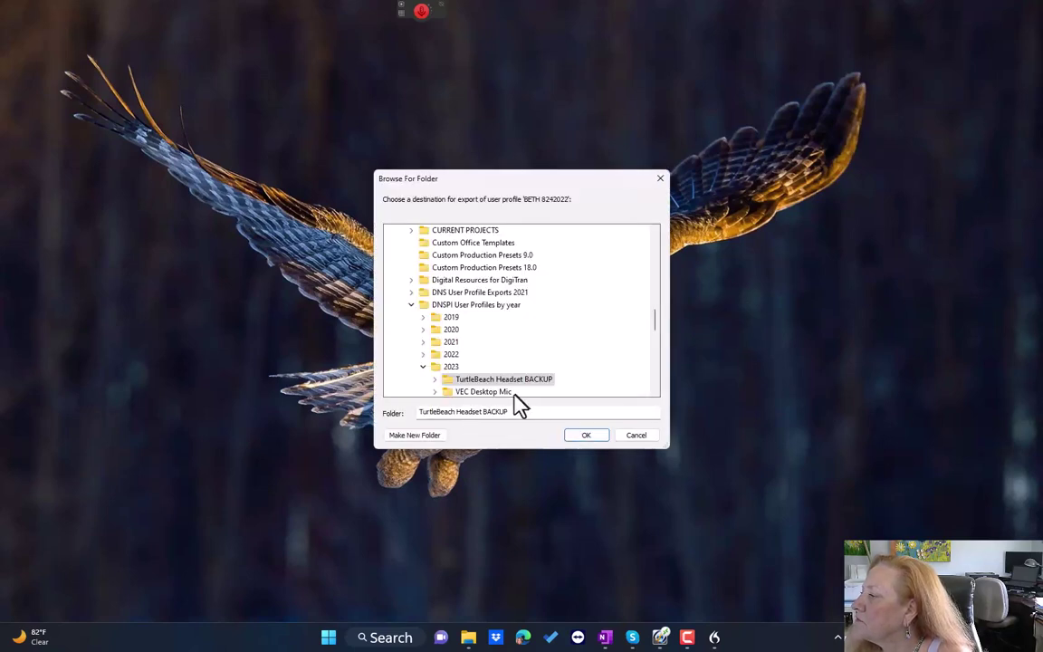
left_click(450, 367)
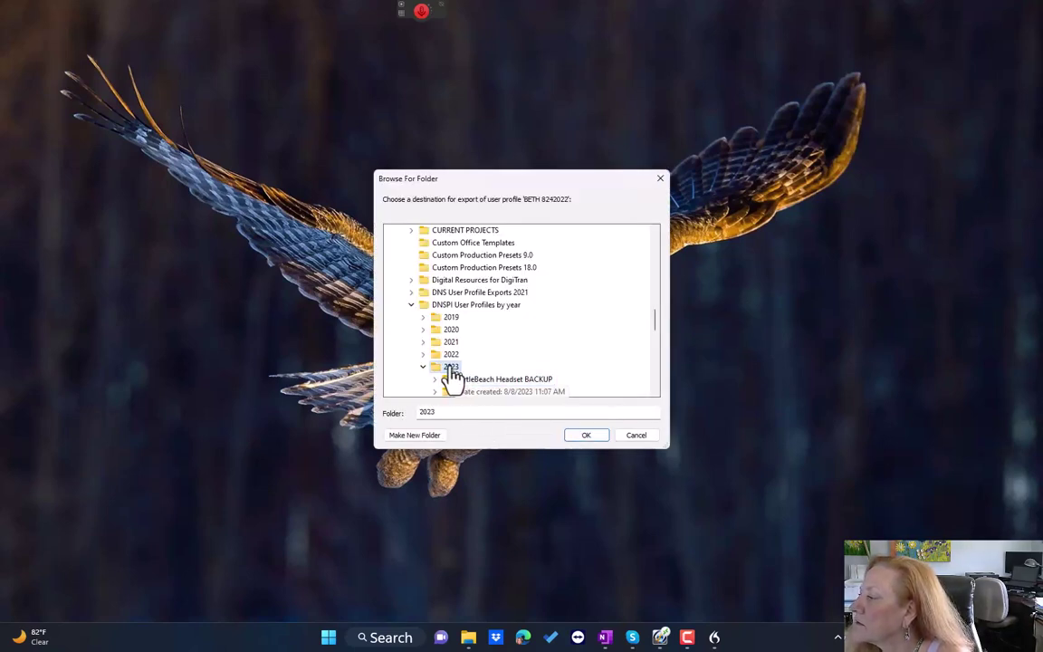
left_click(594, 432)
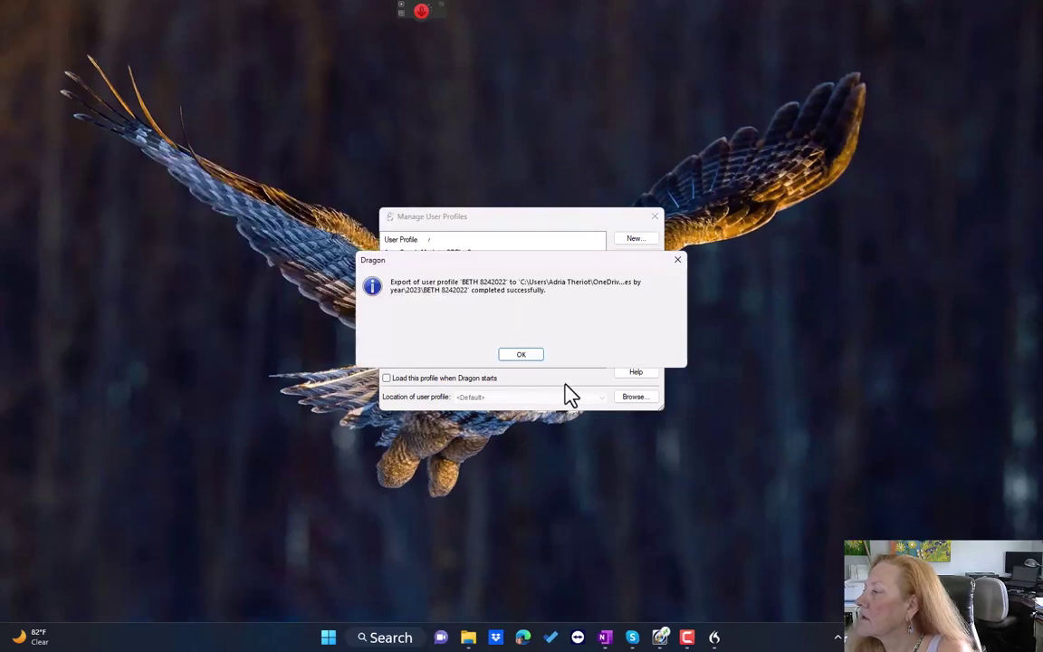
left_click(532, 354)
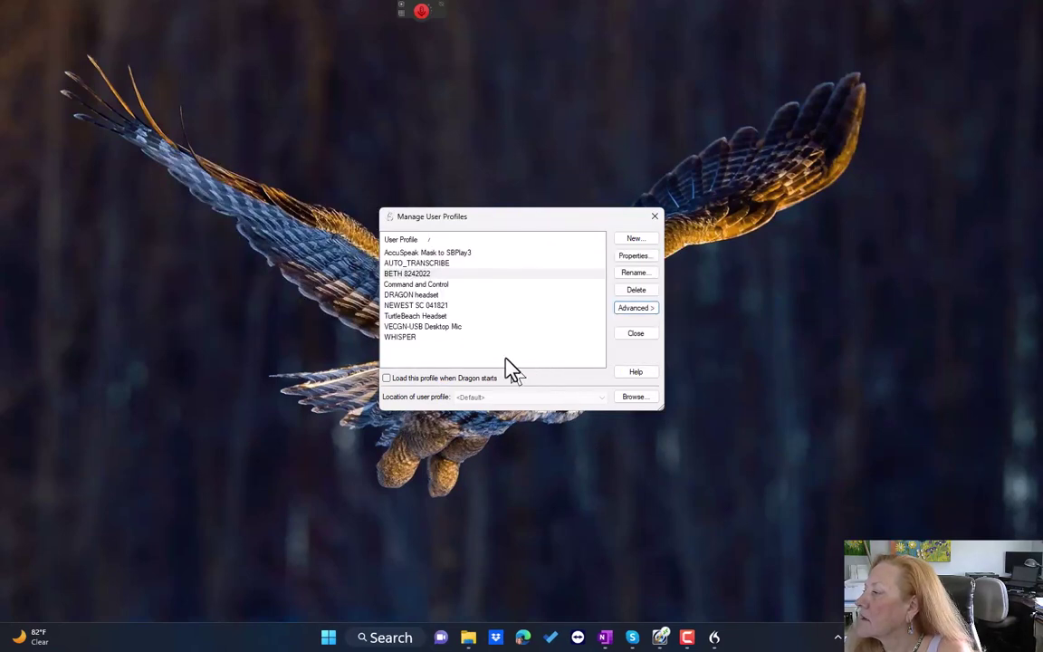
Permanently delete the user profile whose name ends in 8242022.
left_click(421, 273)
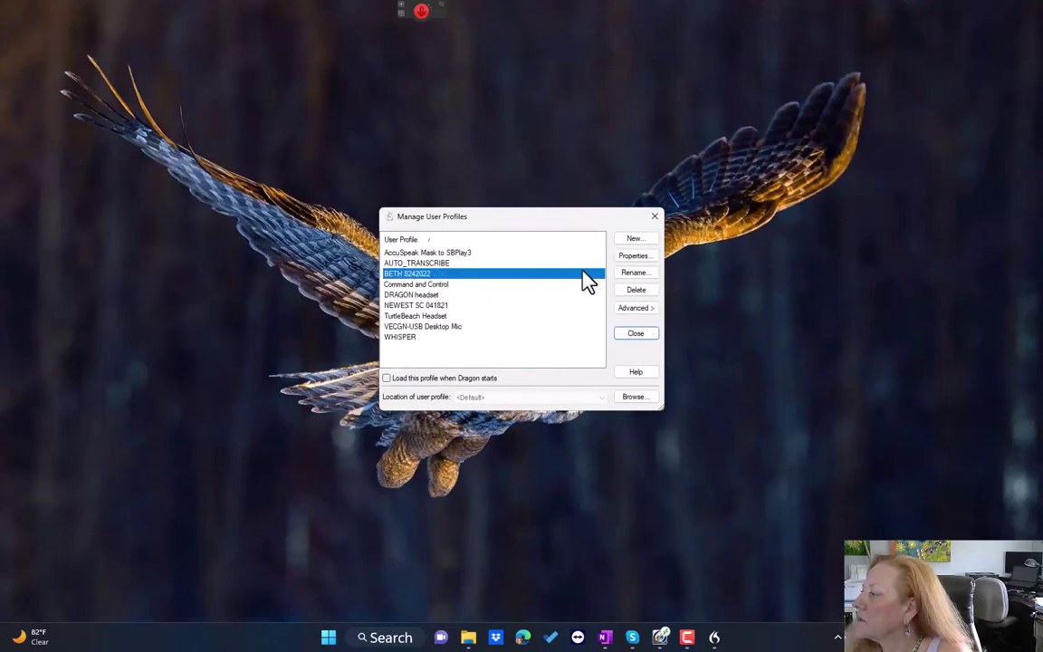
left_click(629, 291)
left_click(496, 355)
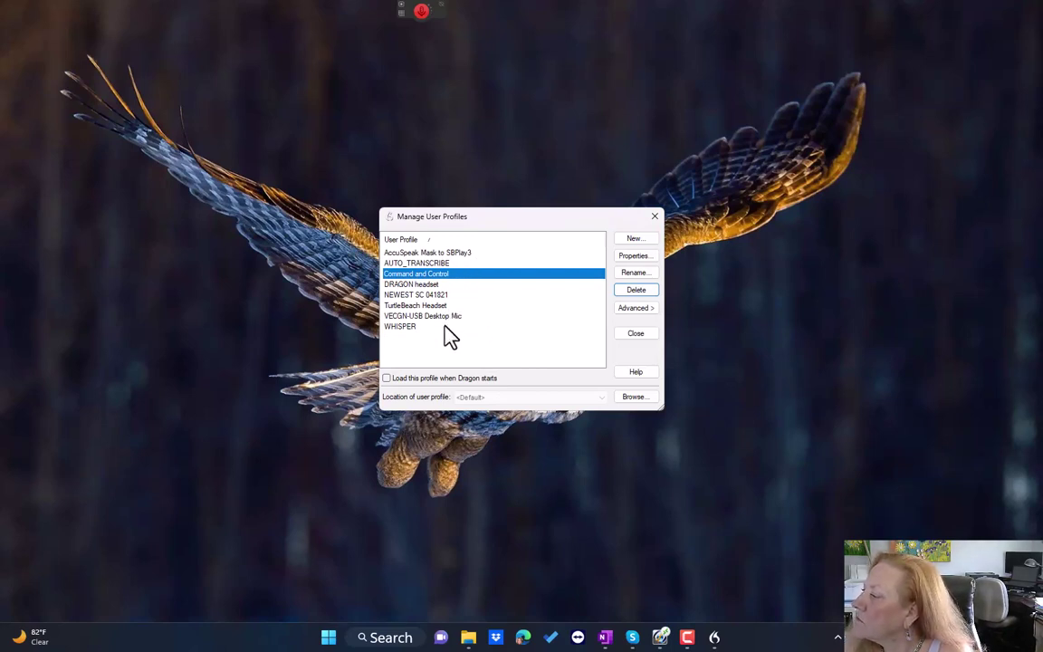
Rename the WHISPER user profile to WHISPER MASK.
left_click(408, 328)
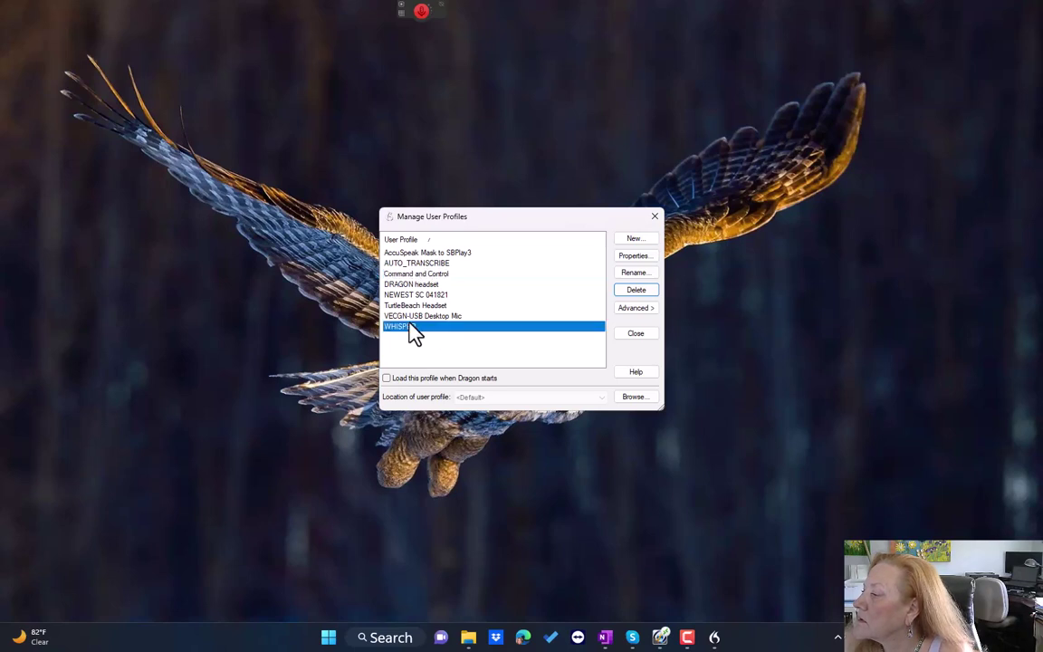
left_click(636, 274)
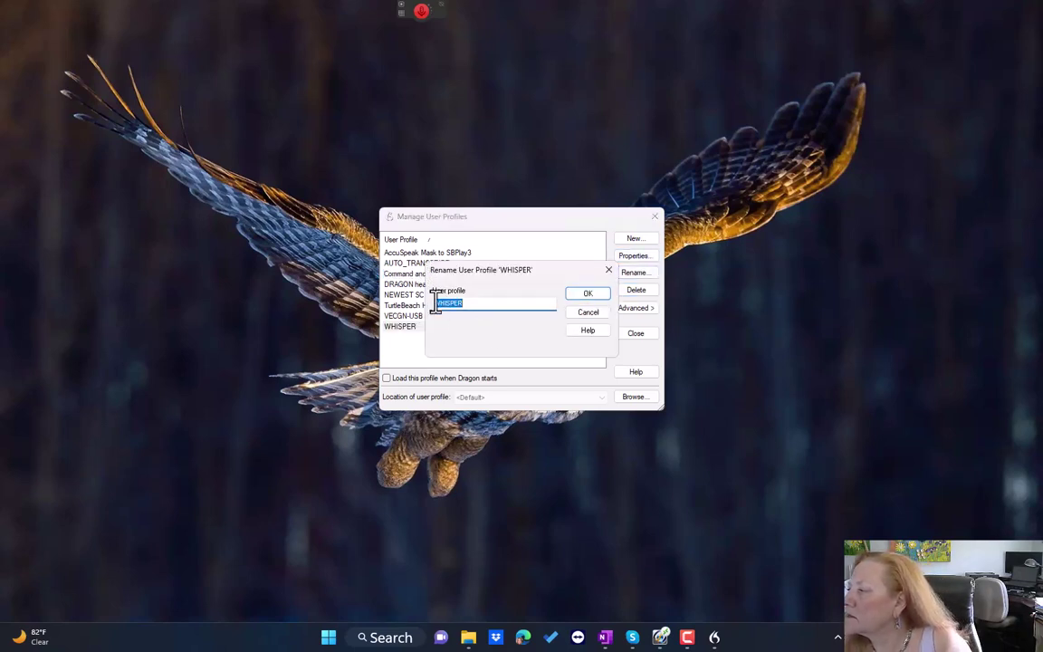
left_click(464, 302)
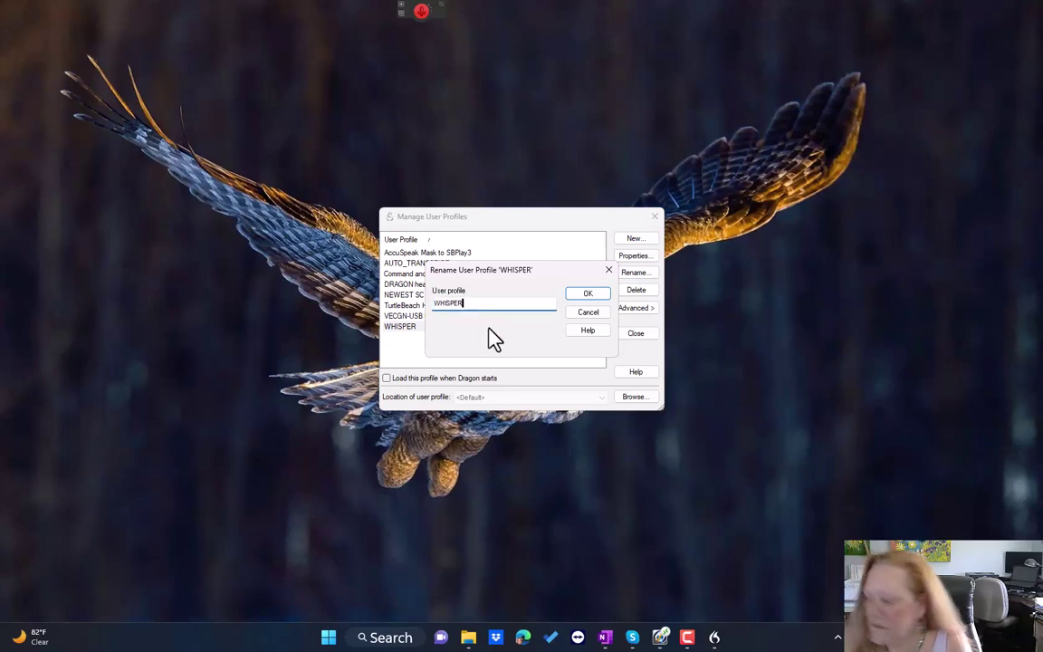
type("MASK")
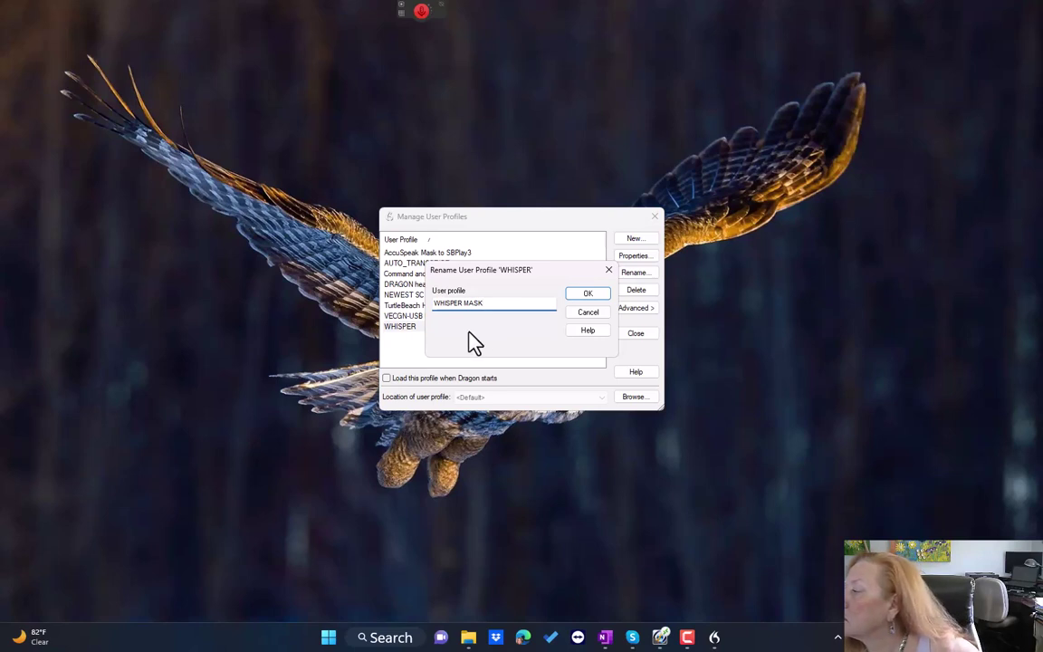
left_click(599, 293)
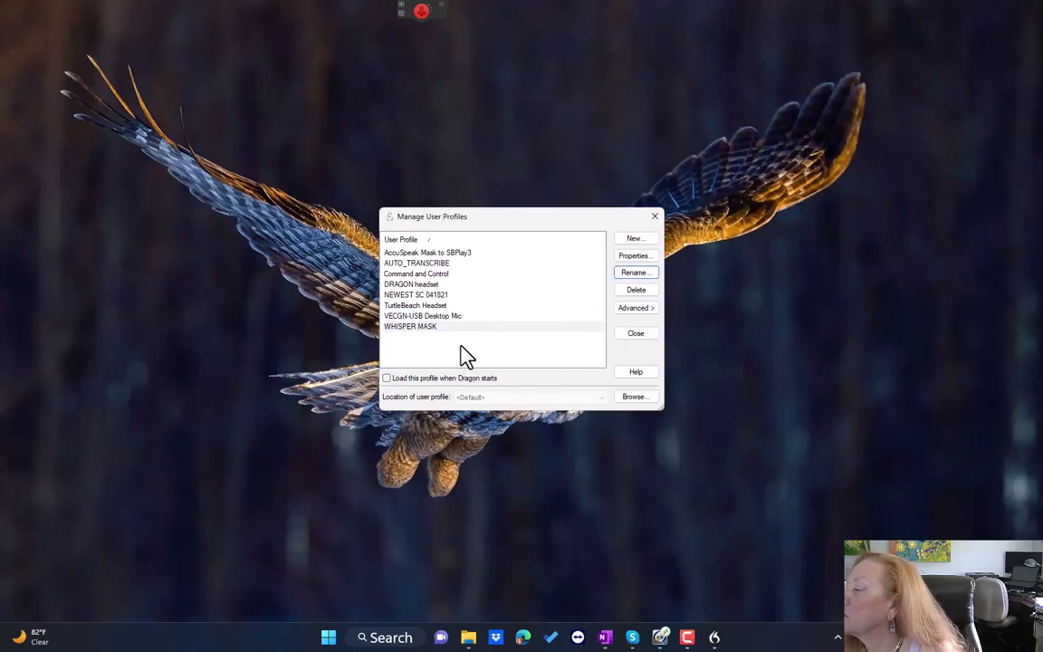
Rename the TurtleBeach Headset user profile to TurtleBeach BT Headset.
left_click(438, 306)
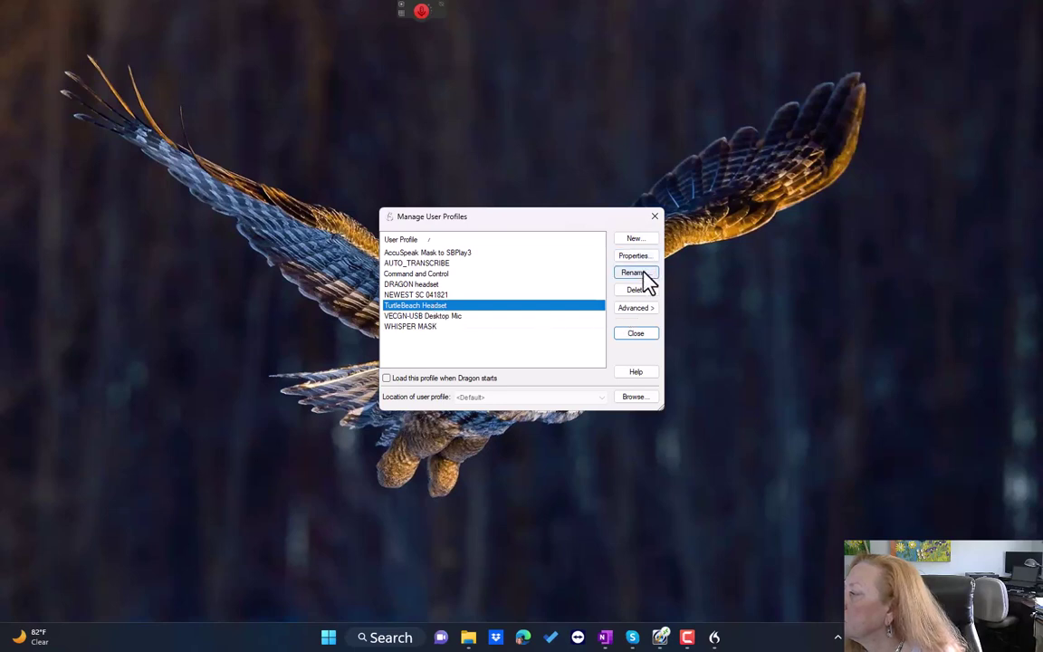
left_click(638, 273)
left_click(473, 303)
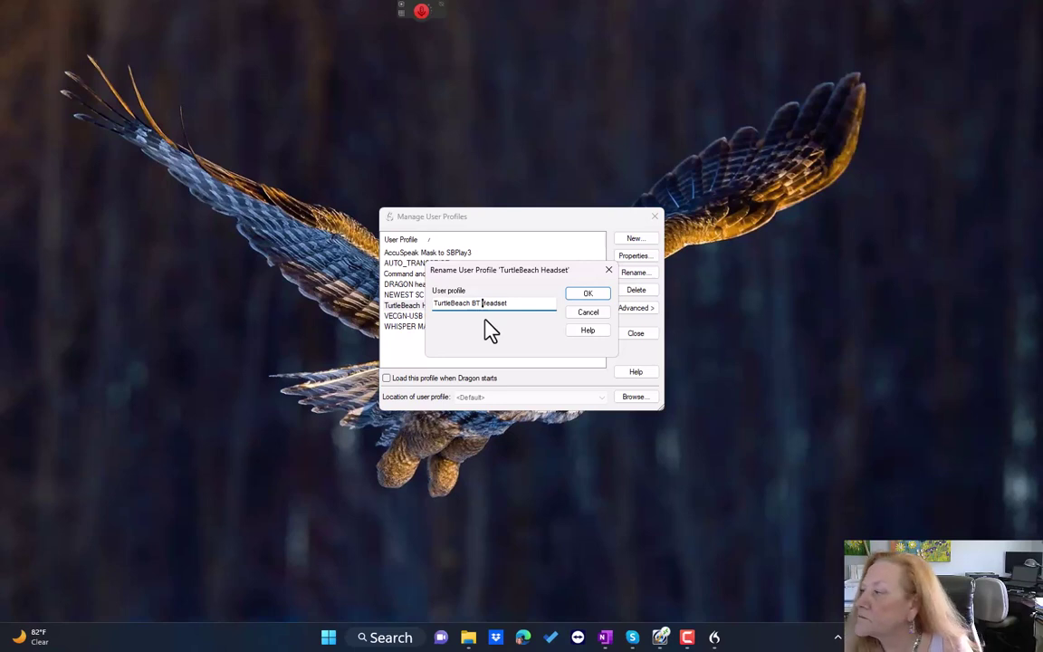
left_click(587, 294)
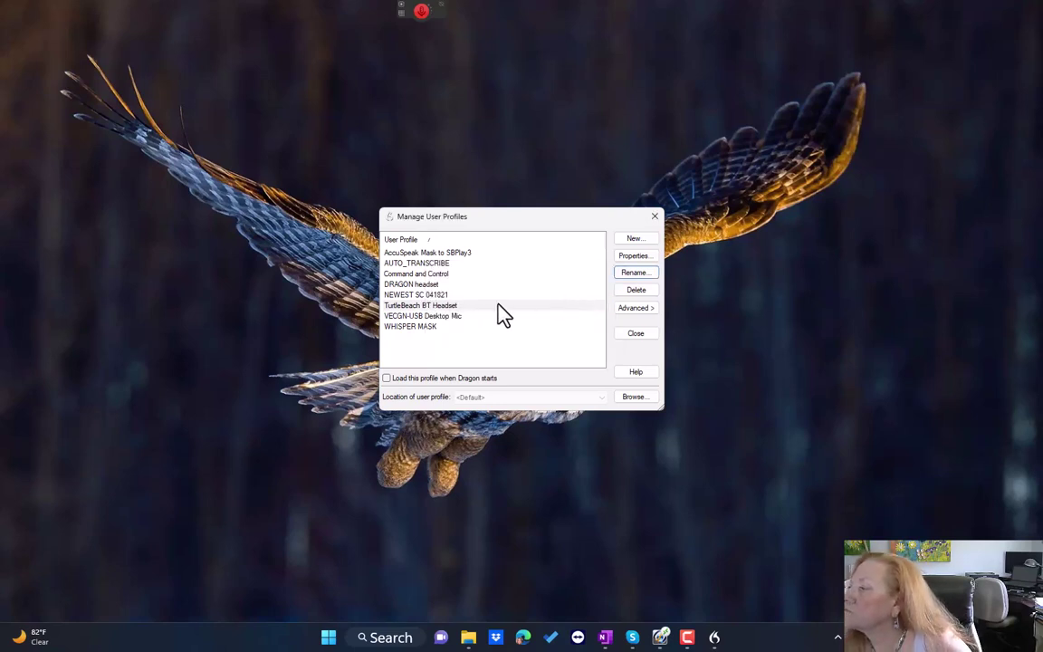
Rename the NEWEST SC 041821 user profile to the owner's first name in possessive form without an apostrophe, joined directly to Mask.
left_click(441, 295)
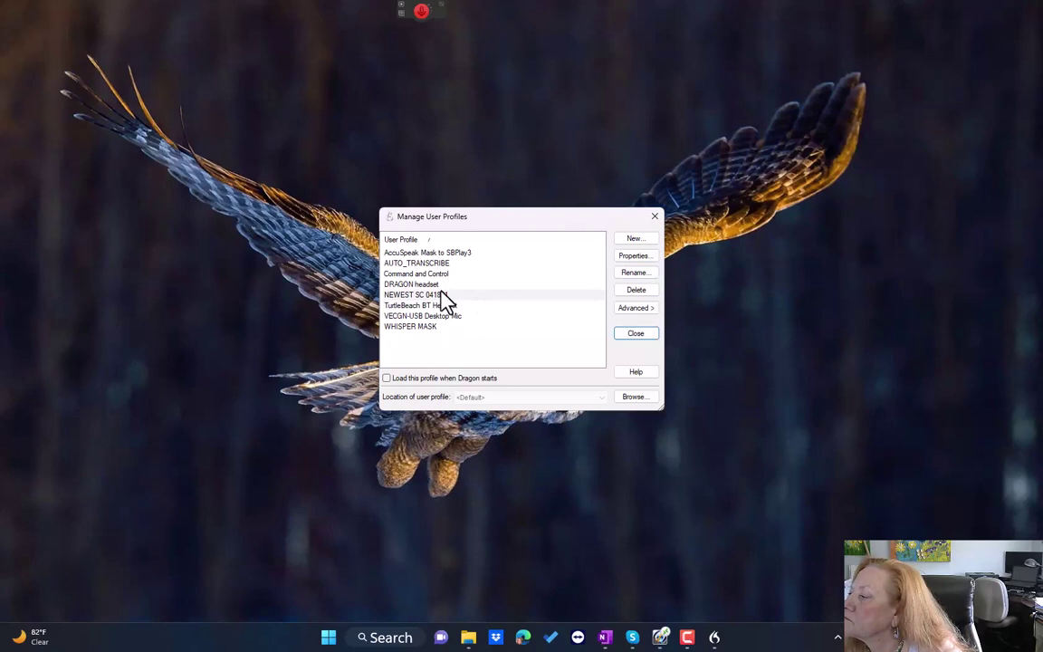
left_click(636, 274)
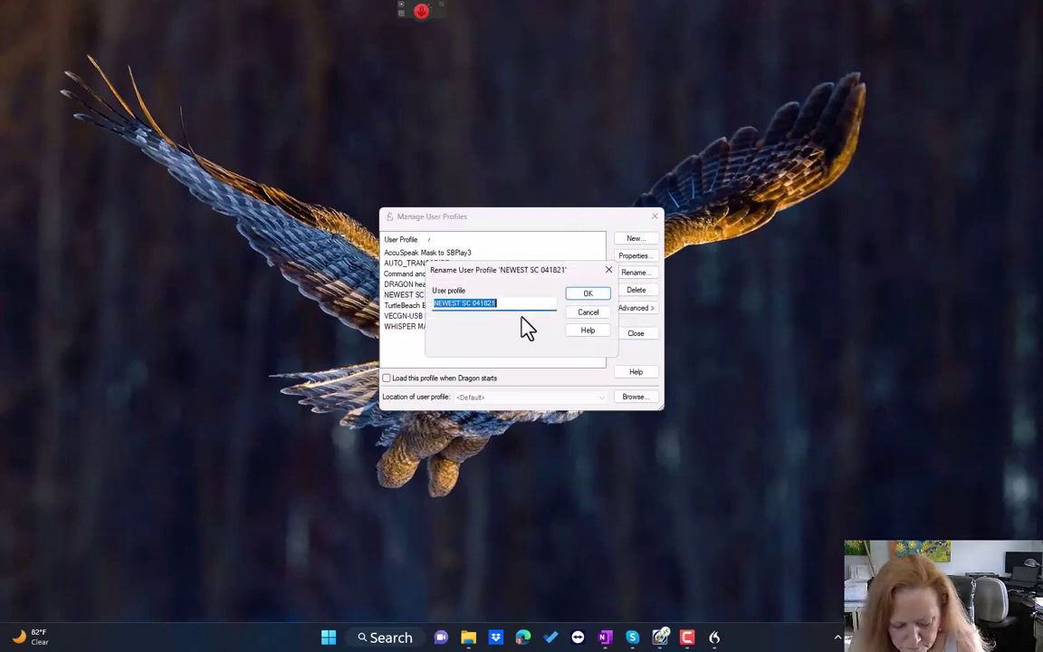
type("Mandy")
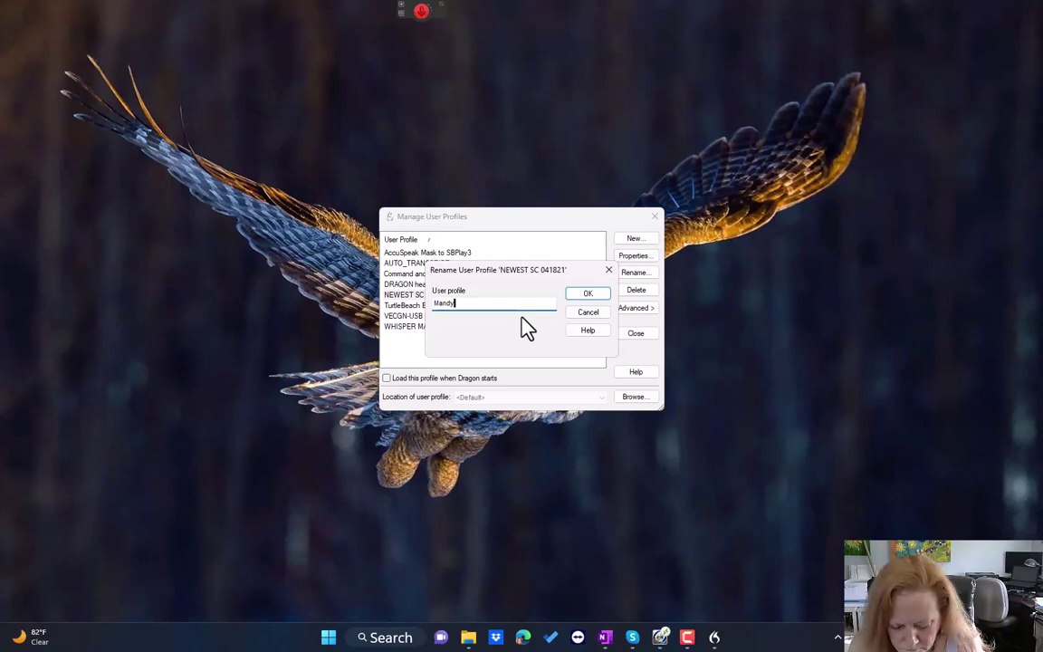
type("Mask")
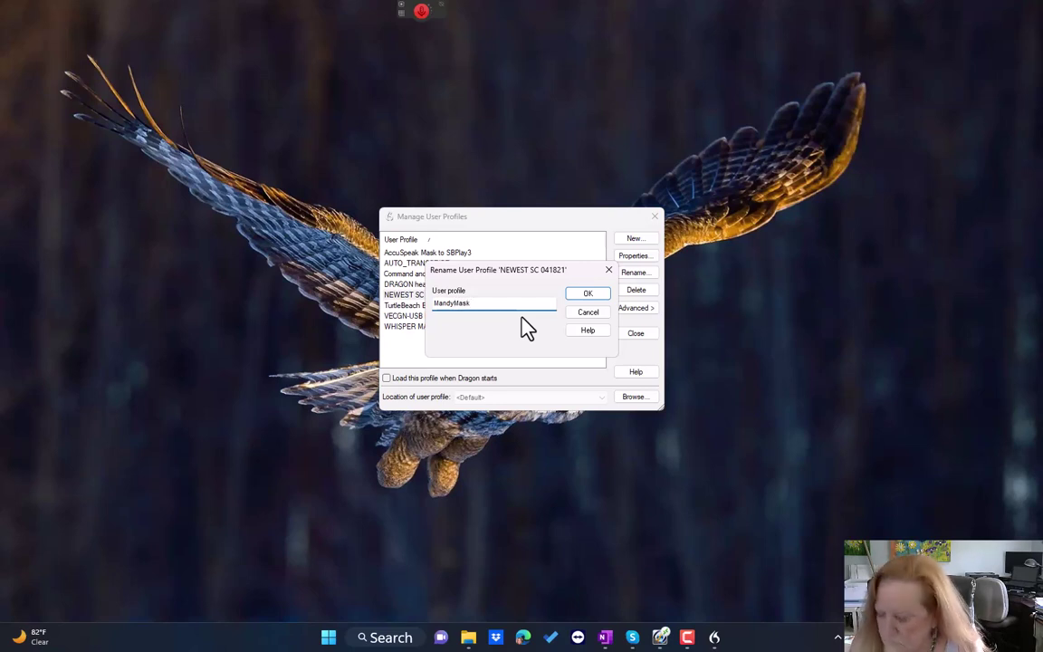
key("Left")
key("Left")
key("Left")
key("Left")
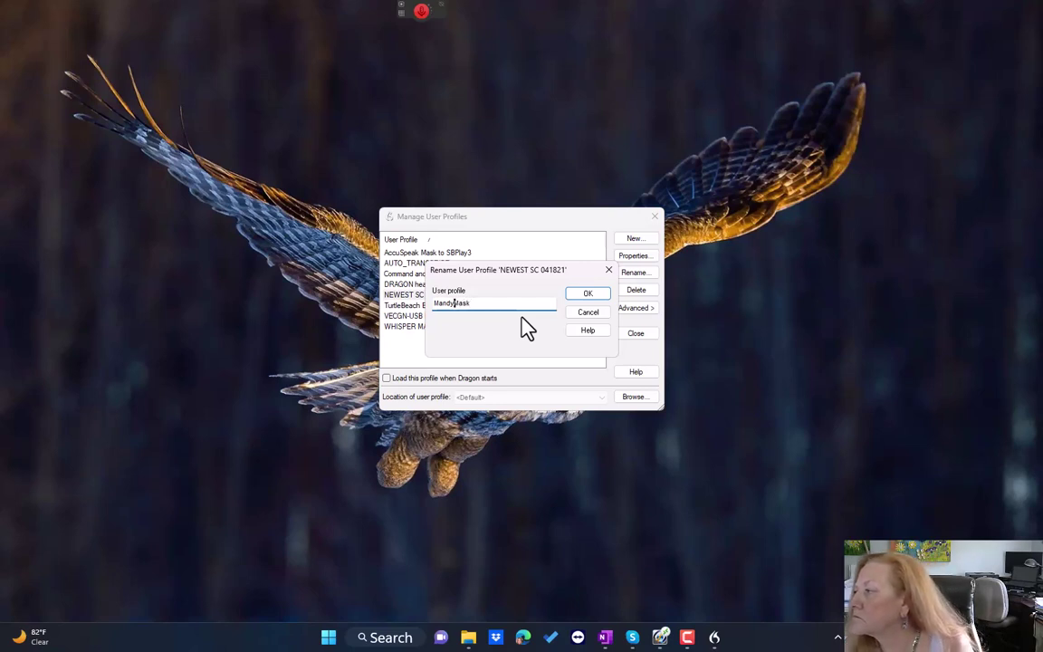
type("s")
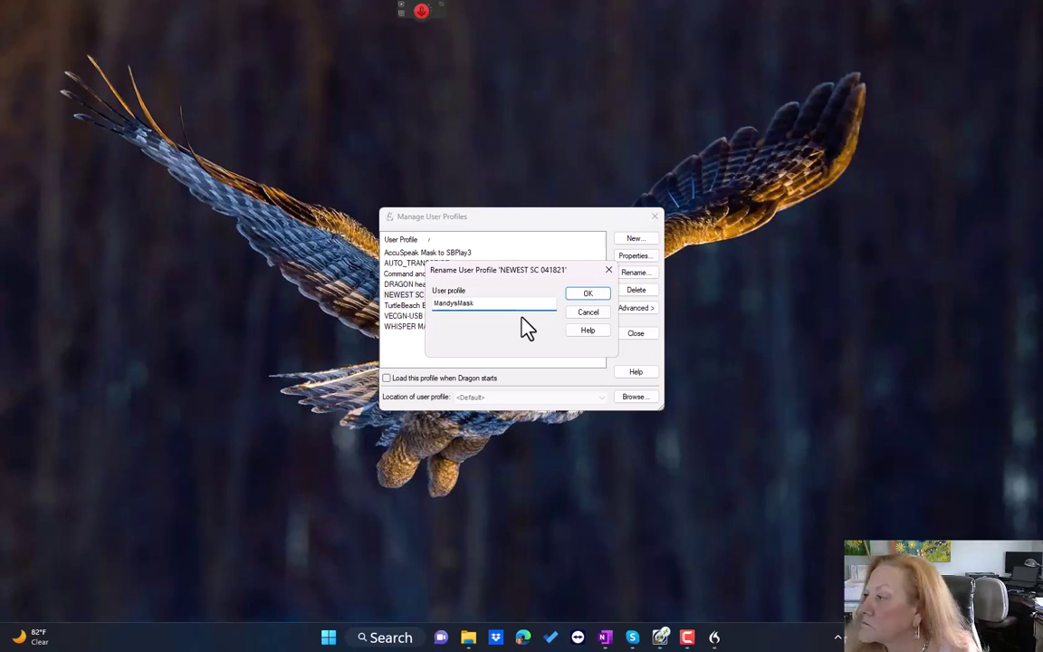
left_click(587, 295)
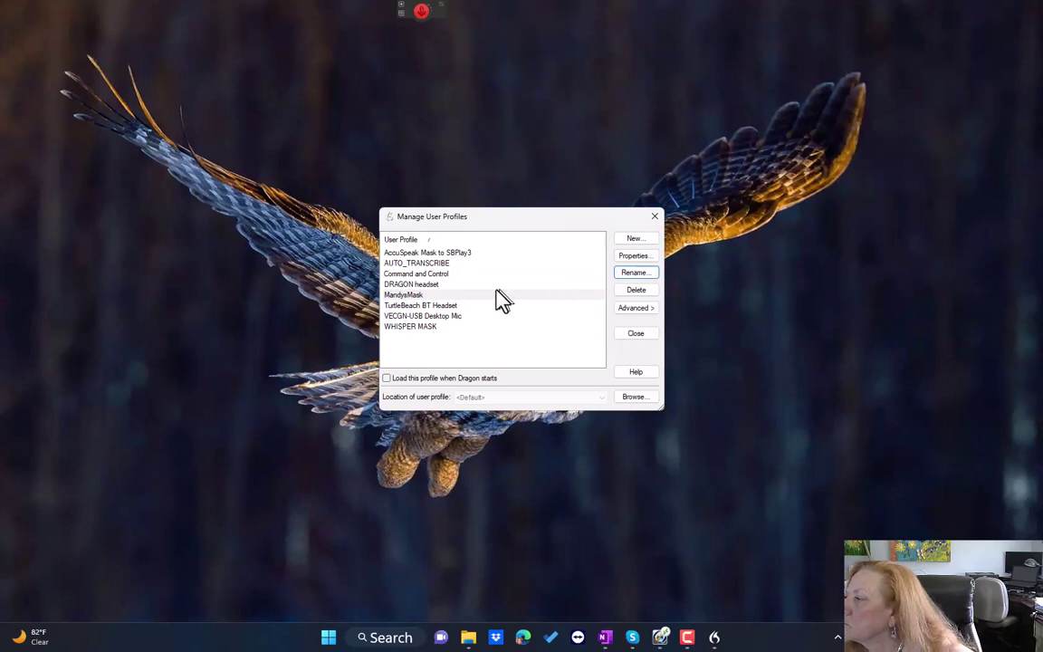
Insert a space before Mask in the name of the owner's mask user profile.
left_click(637, 276)
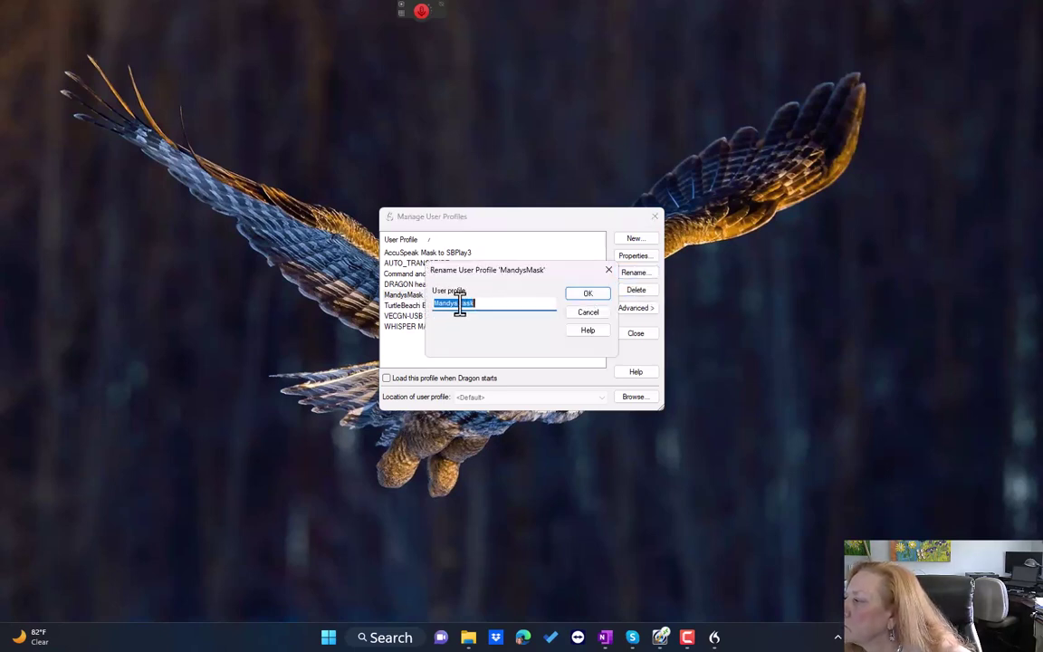
left_click(458, 304)
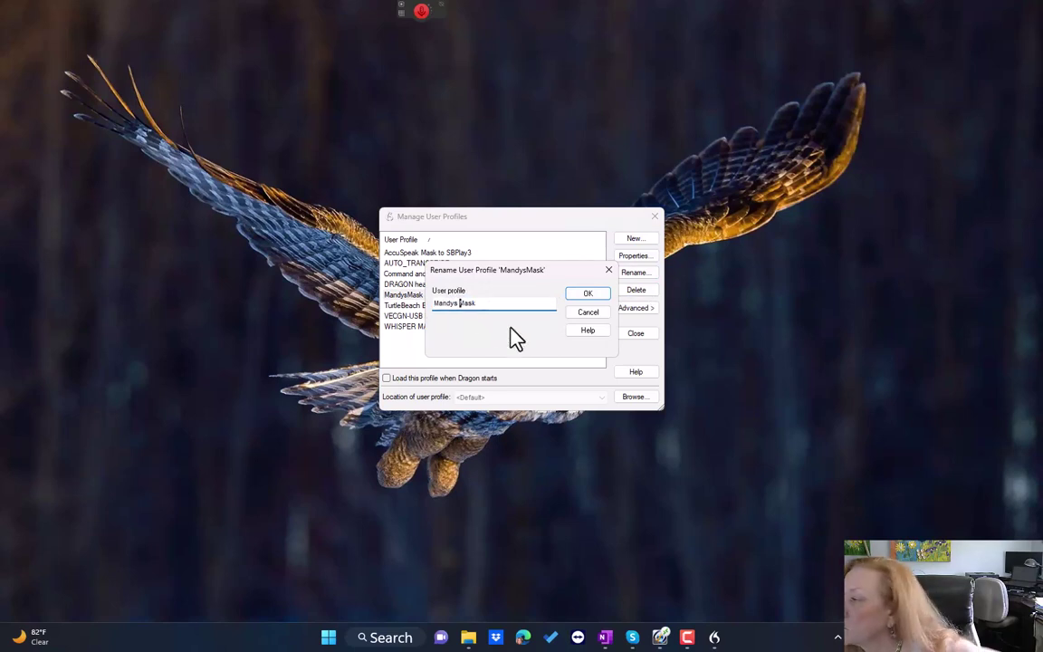
left_click(584, 297)
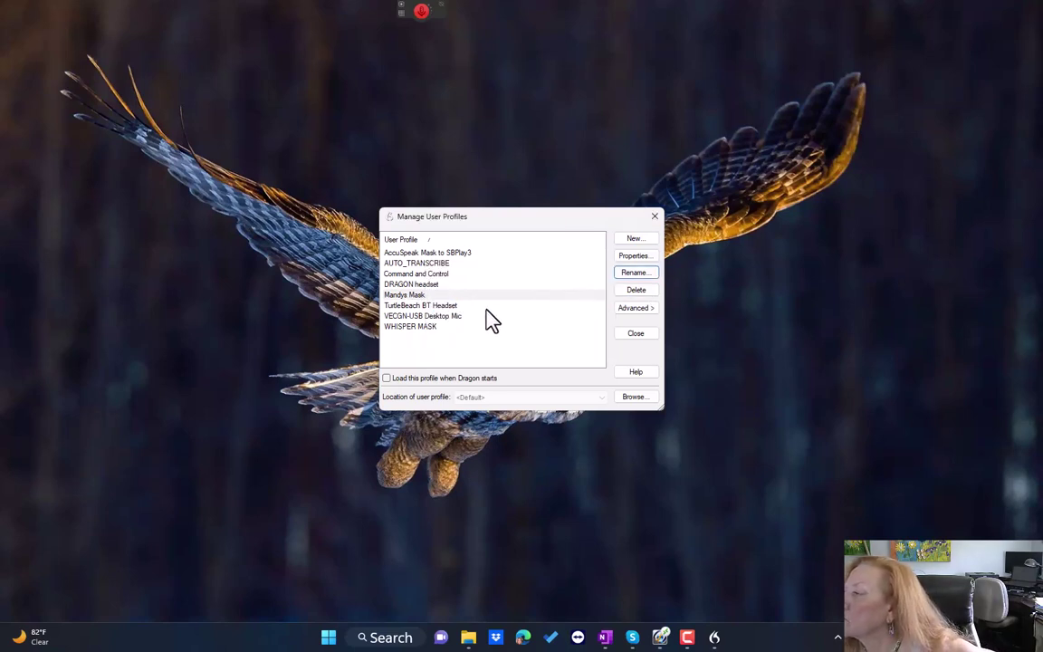
Rename the AccuSpeak Mask to SBPlay3 user profile to AccuSpeak SBPlay3 and close the user profile manager.
left_click(416, 253)
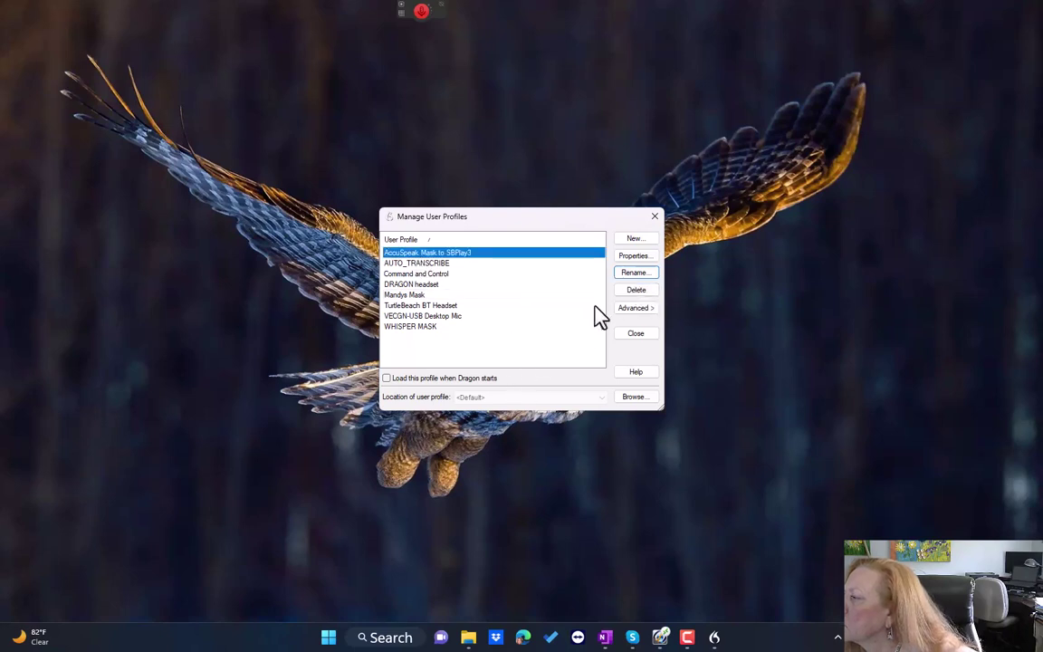
left_click(631, 273)
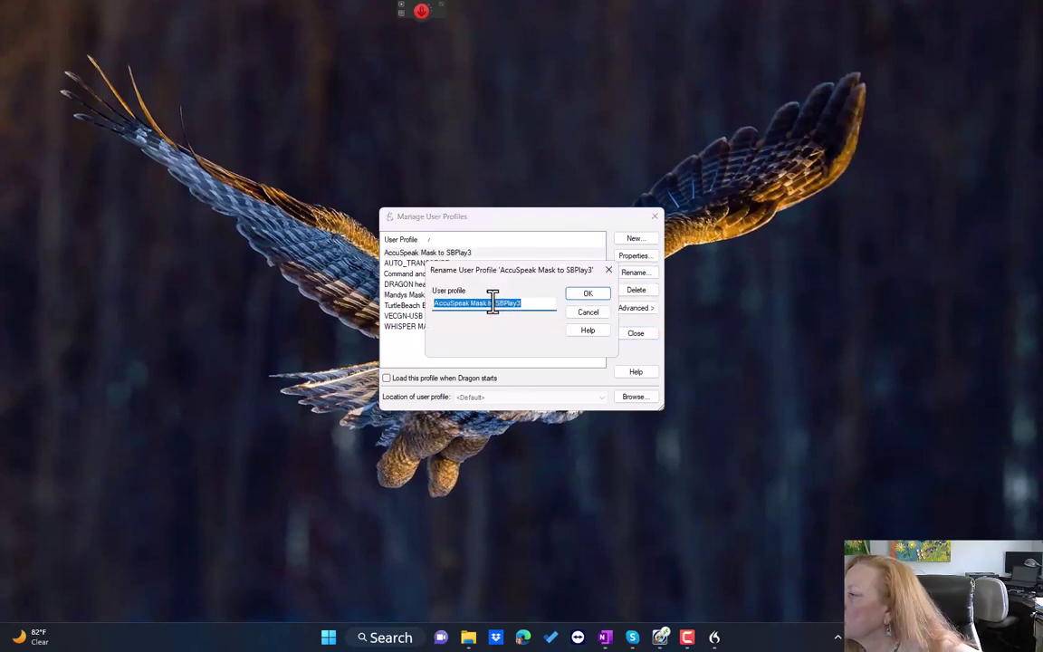
left_click(496, 304)
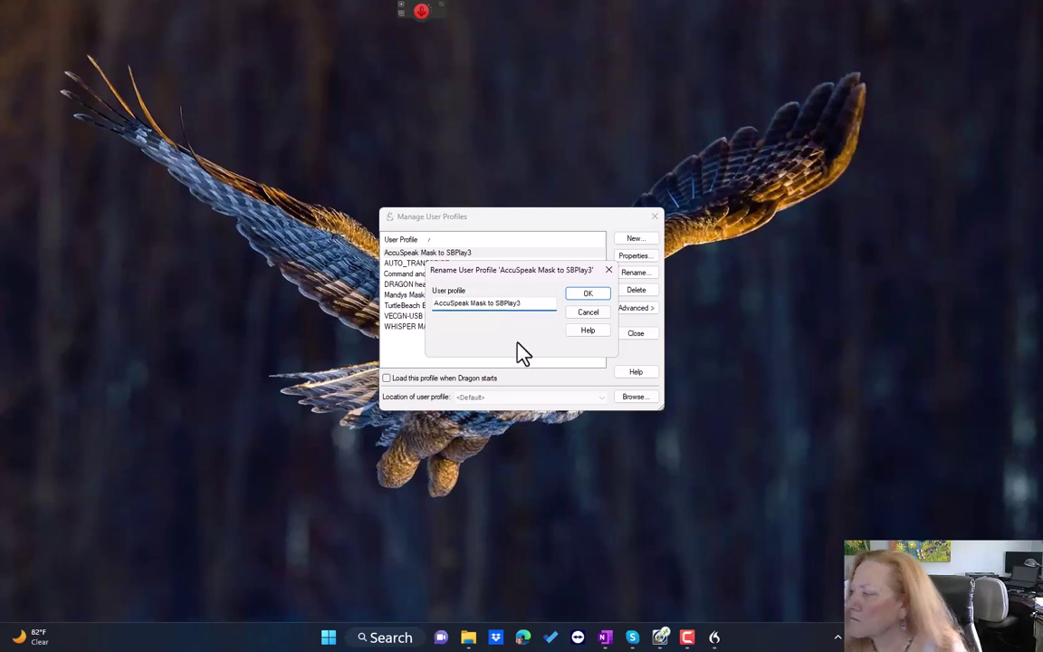
key("BackSpace")
key("BackSpace")
key("BackSpace")
key("BackSpace")
key("BackSpace")
key("BackSpace")
key("BackSpace")
key("BackSpace")
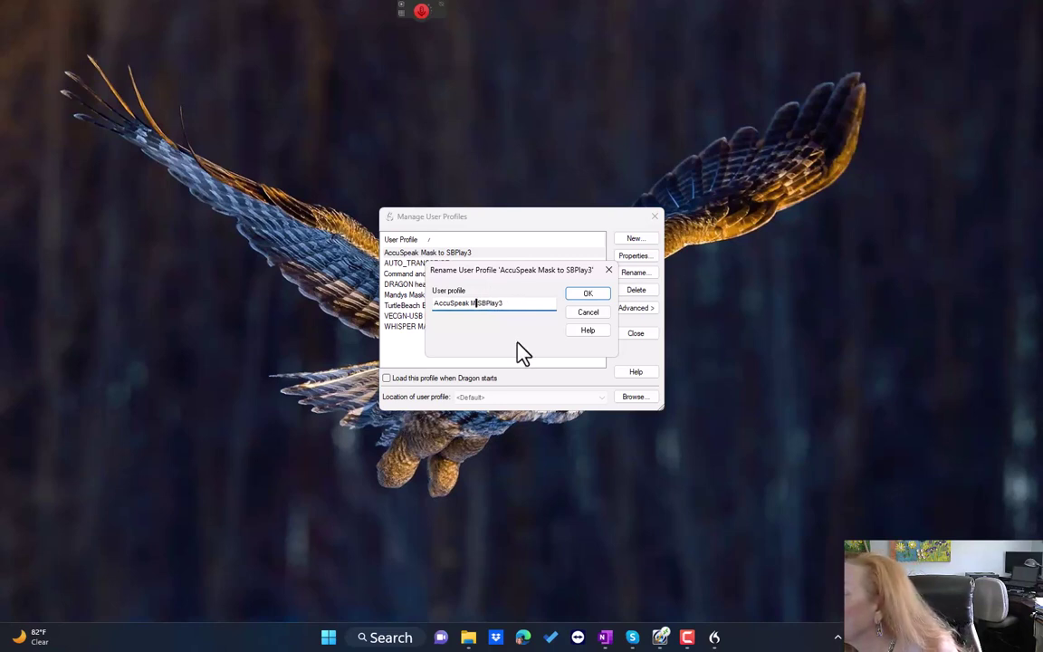
key("BackSpace")
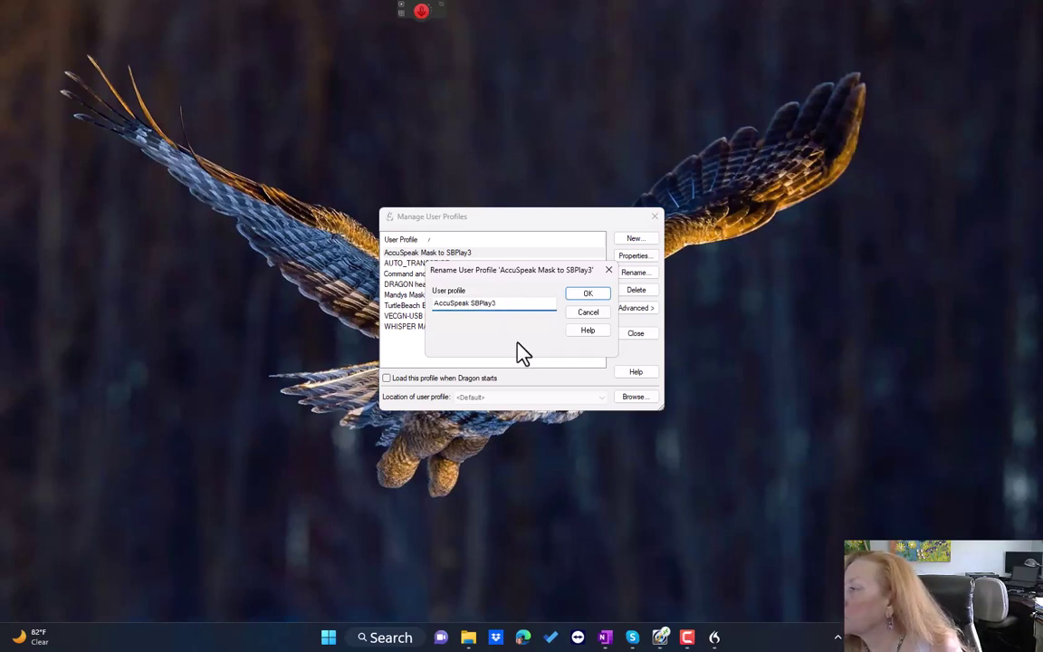
left_click(585, 295)
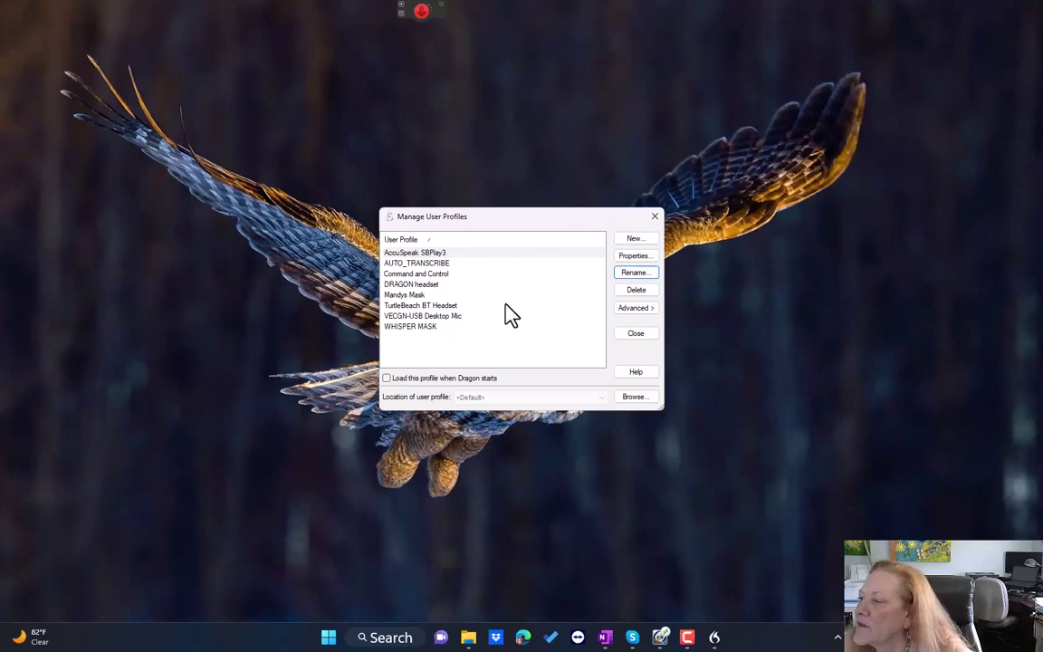
left_click(635, 334)
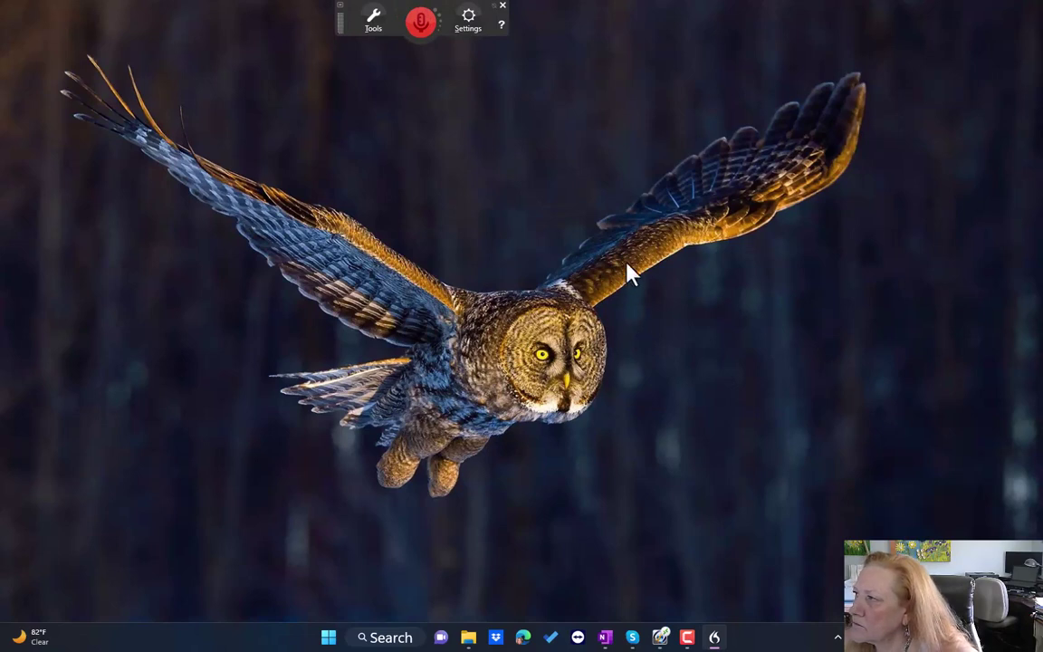
Try to export the custom word and phrase list of the current vocabulary.
left_click(469, 27)
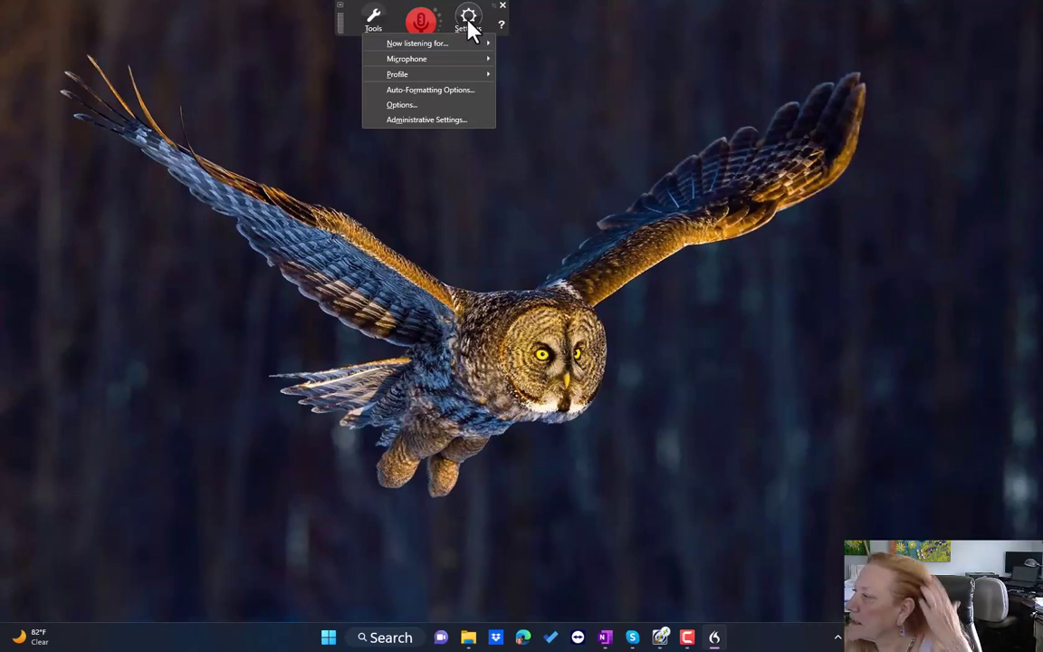
left_click(388, 29)
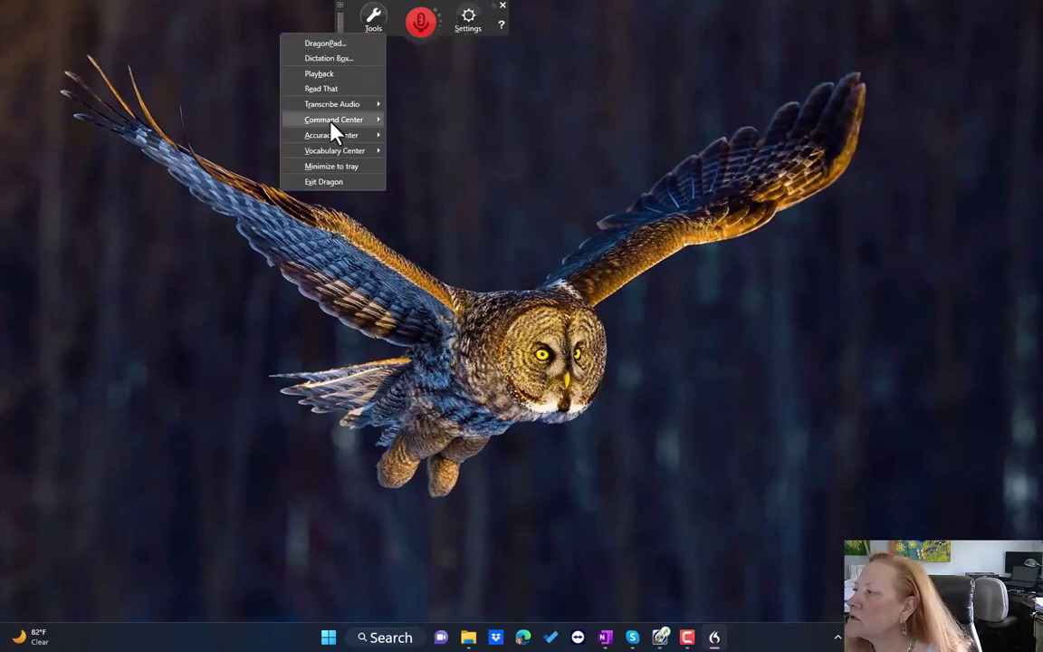
mouse_move(331, 152)
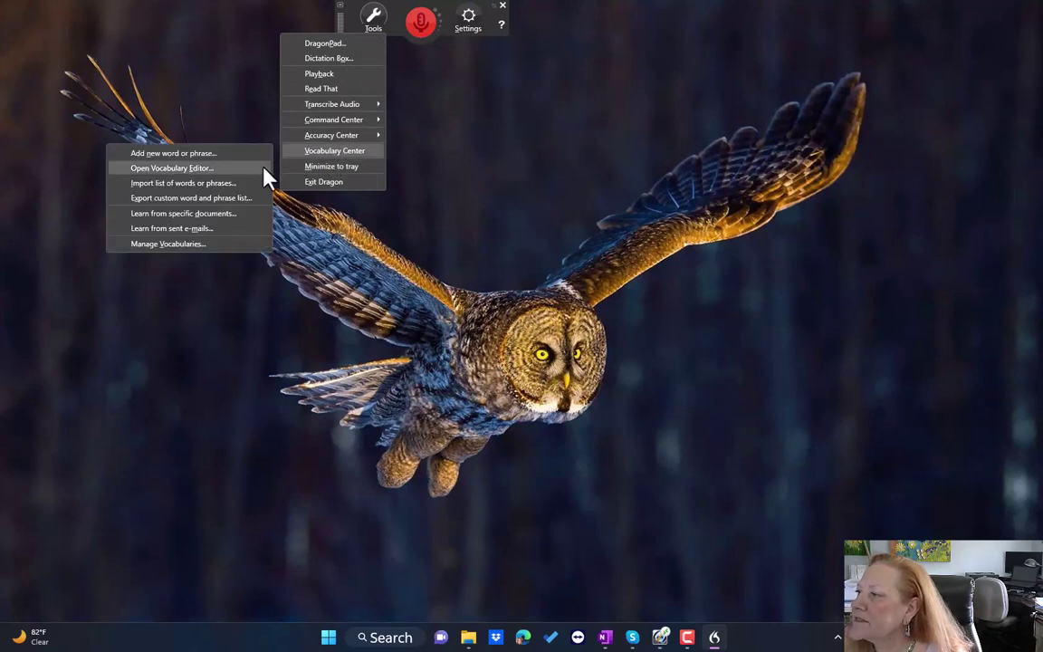
left_click(227, 208)
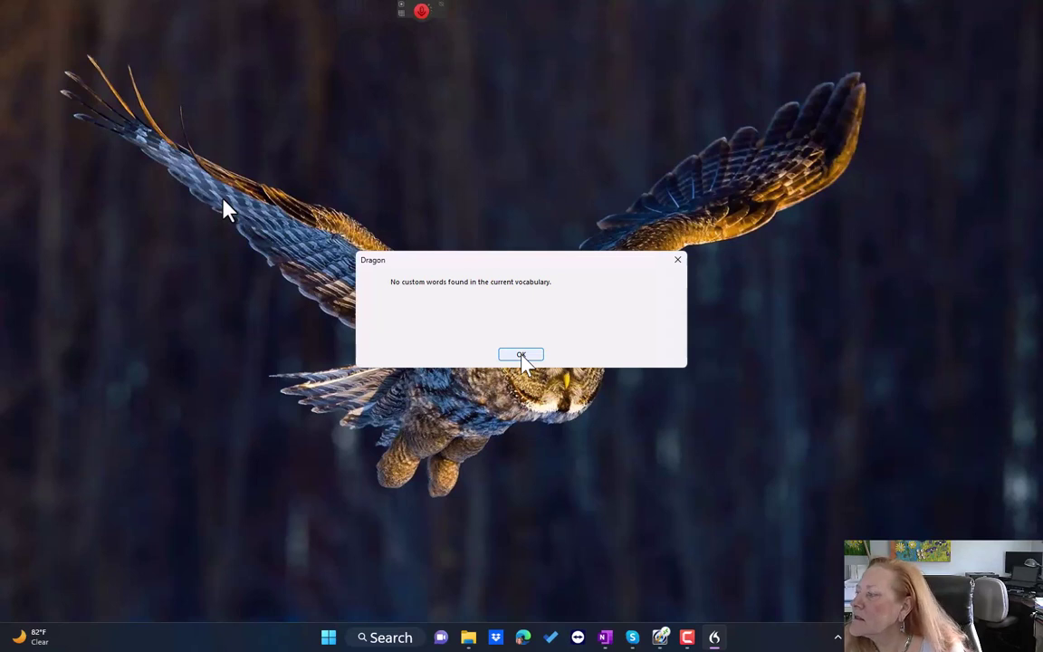
key("Return")
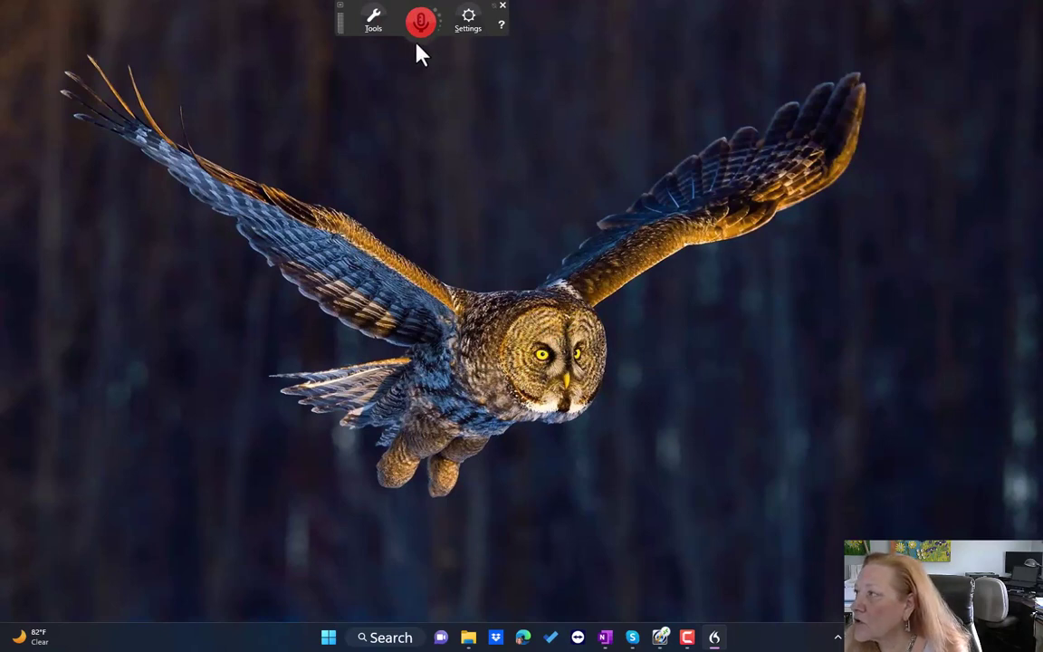
Open the AccuSpeak SBPlay3 user profile.
left_click(372, 20)
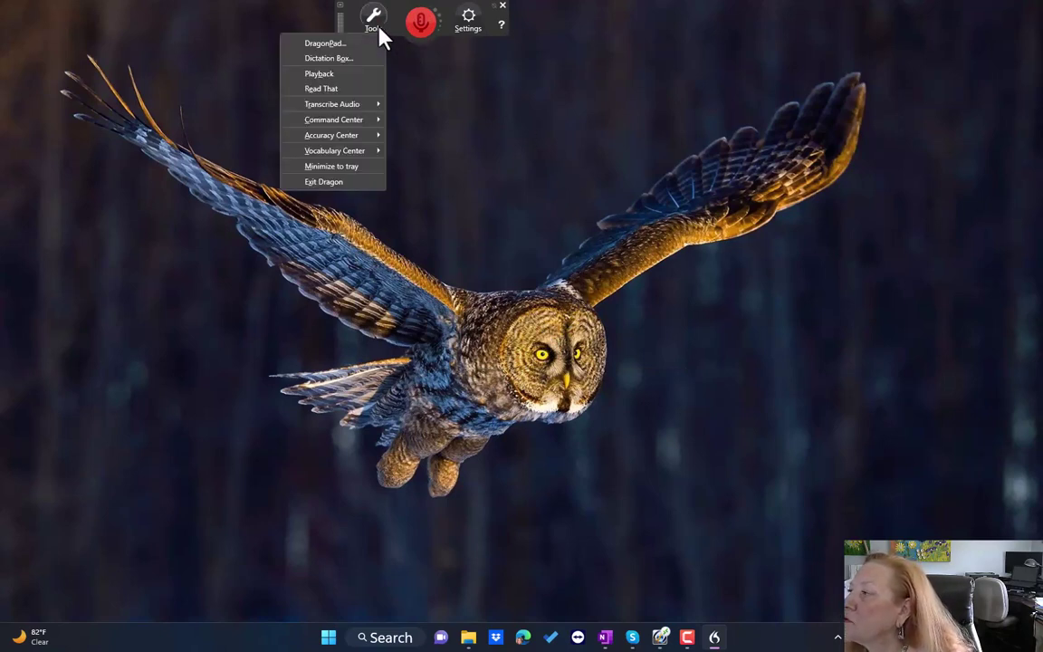
left_click(468, 26)
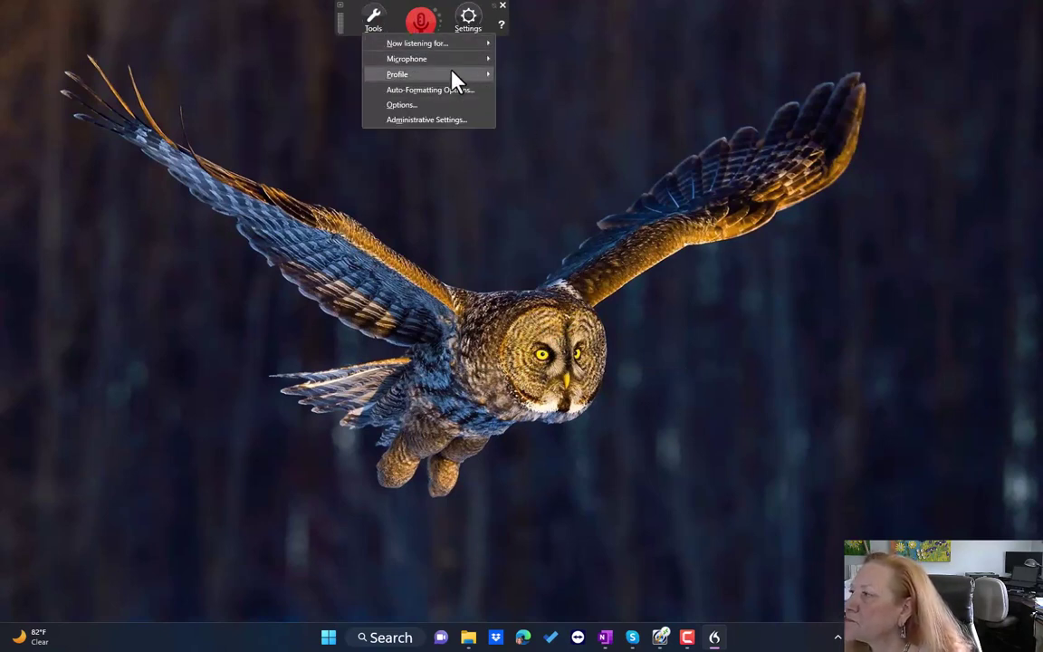
mouse_move(449, 77)
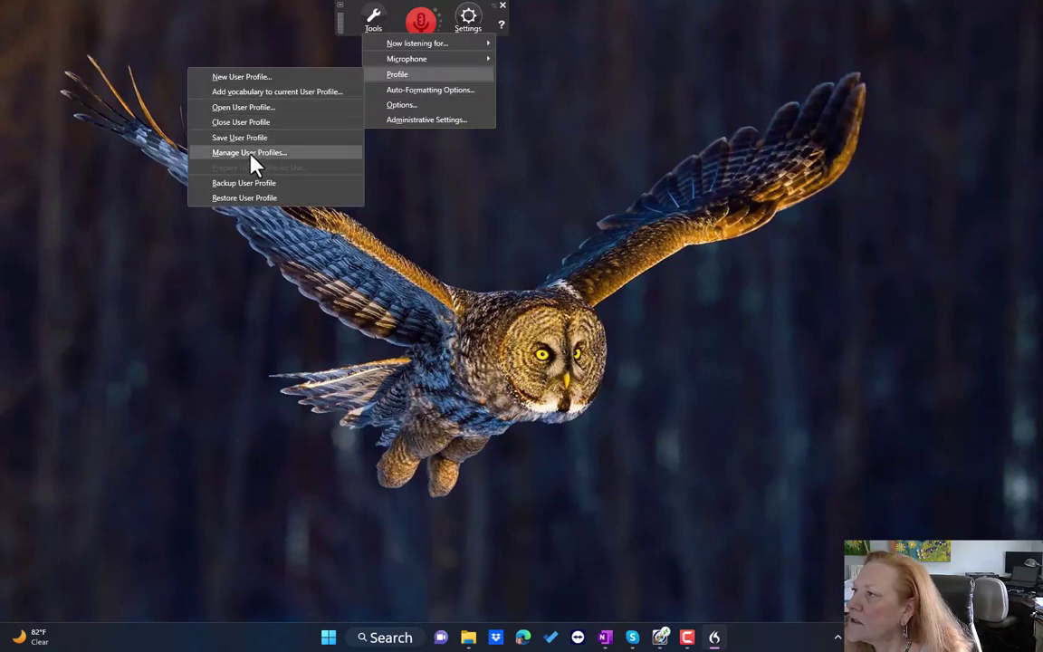
left_click(261, 108)
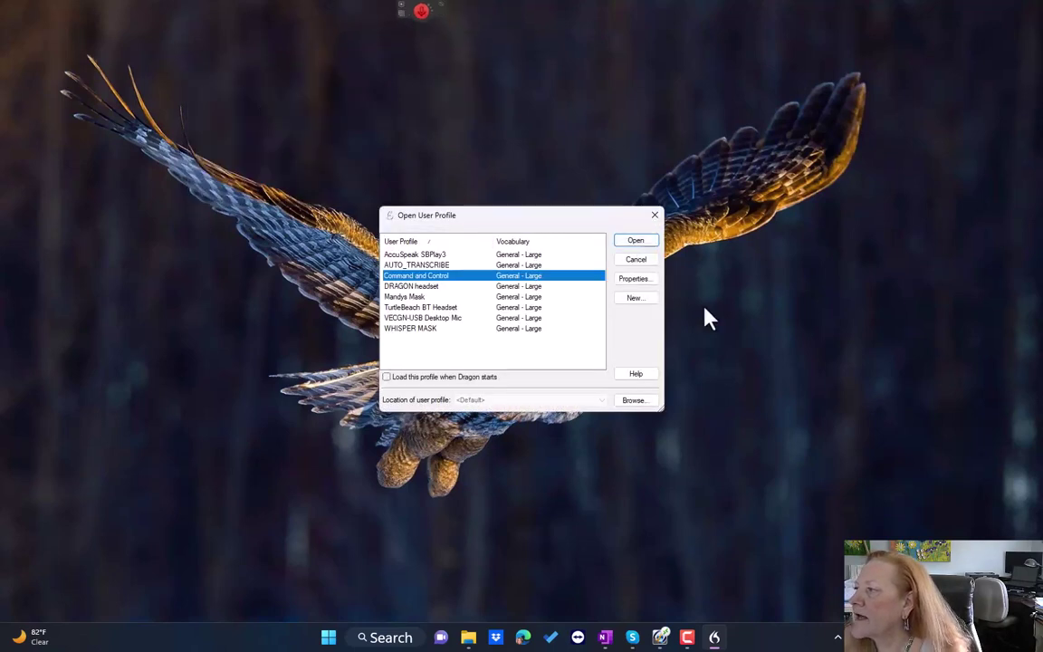
left_click(432, 256)
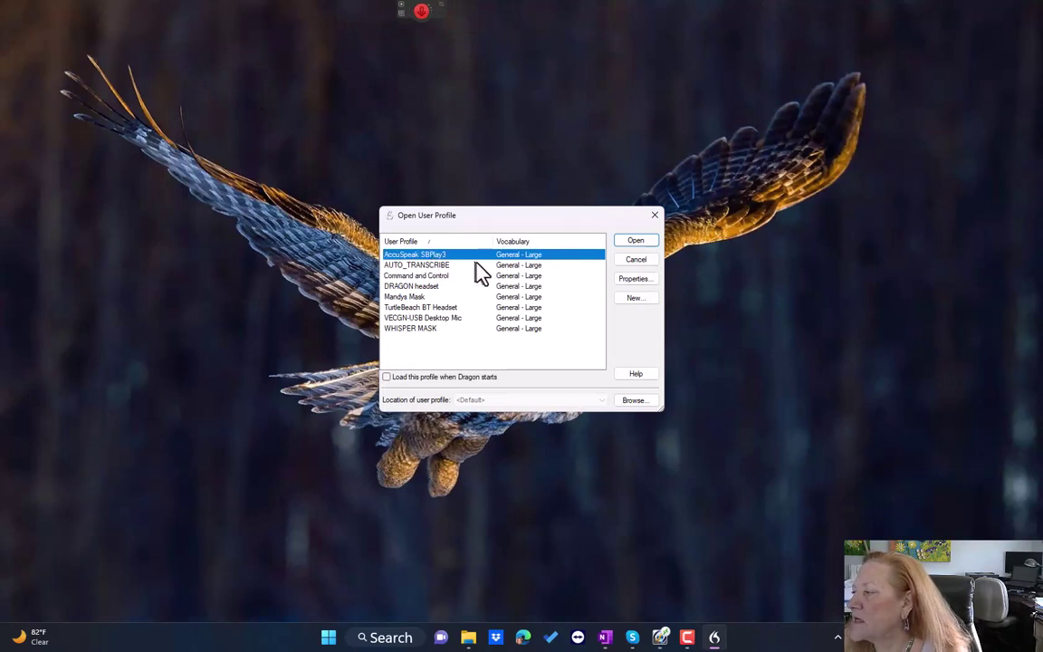
left_click(625, 240)
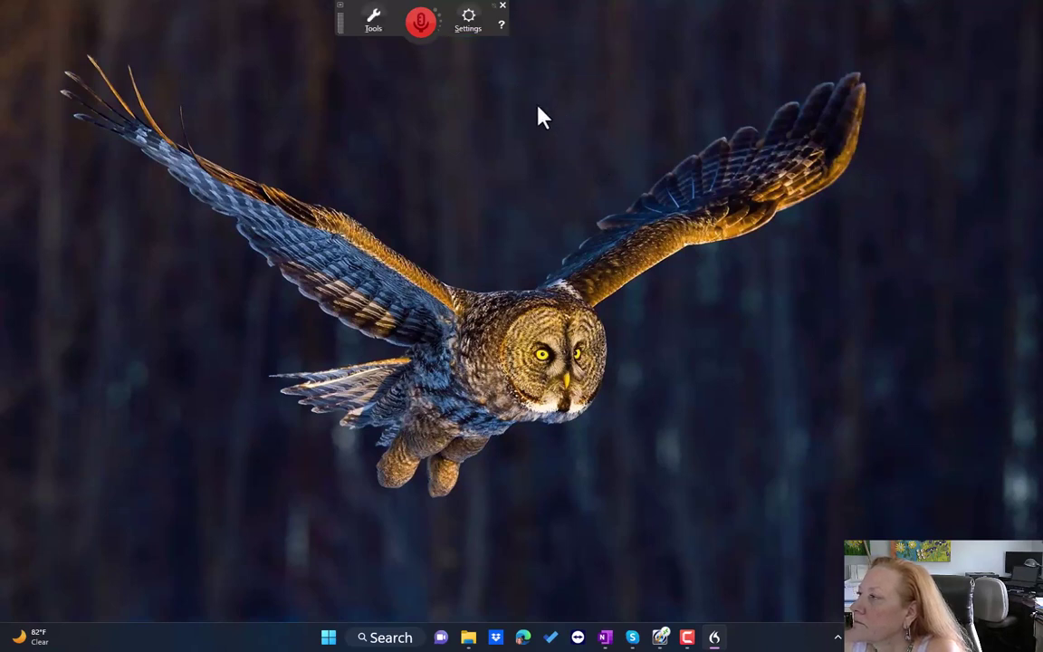
Export the profile's custom words and phrases as a text file named ATT MASK word list in the owner's word lists folder.
left_click(371, 25)
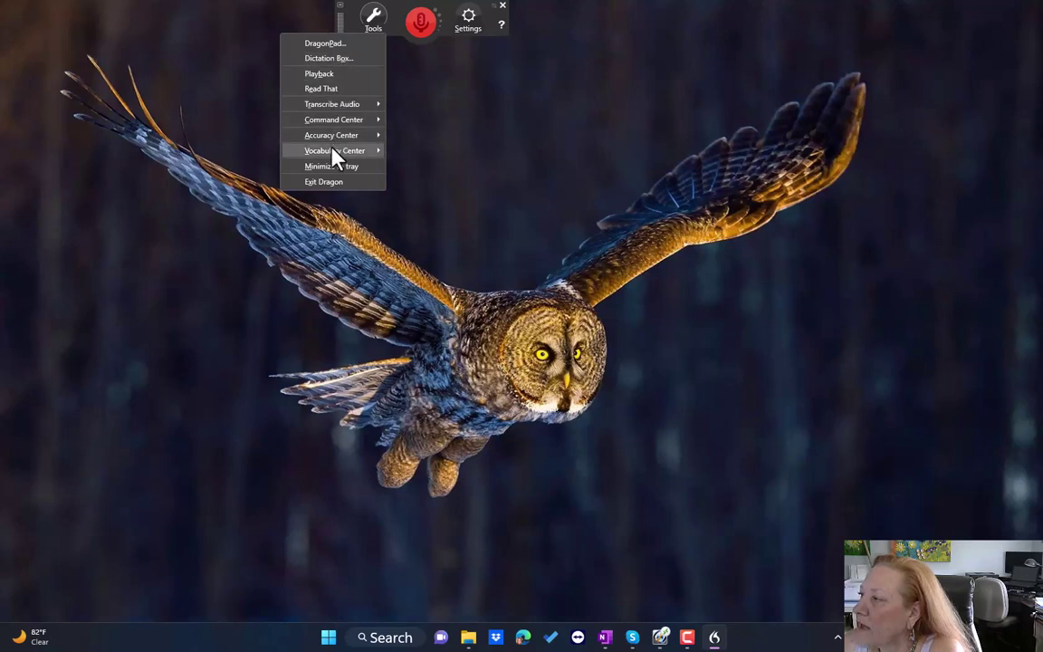
mouse_move(332, 150)
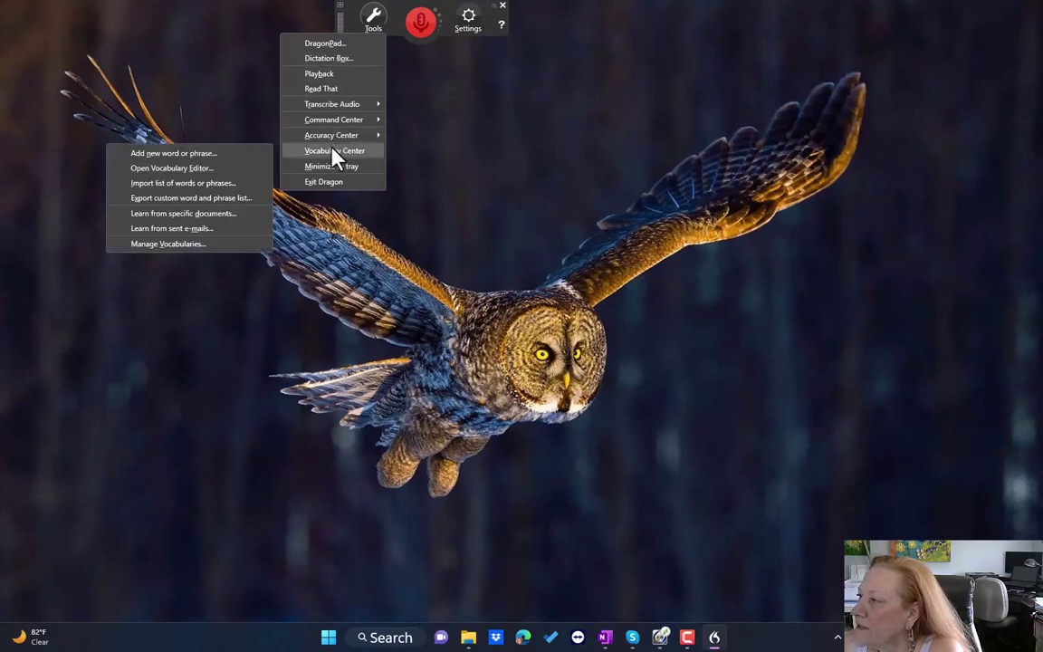
left_click(199, 205)
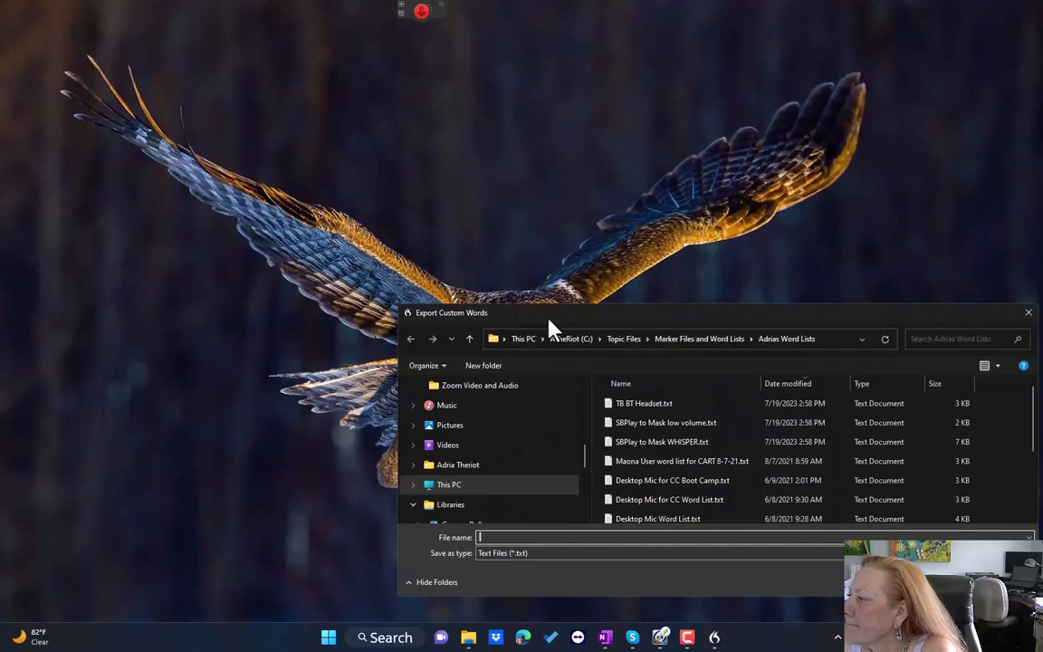
left_click_drag(550, 320, 328, 228)
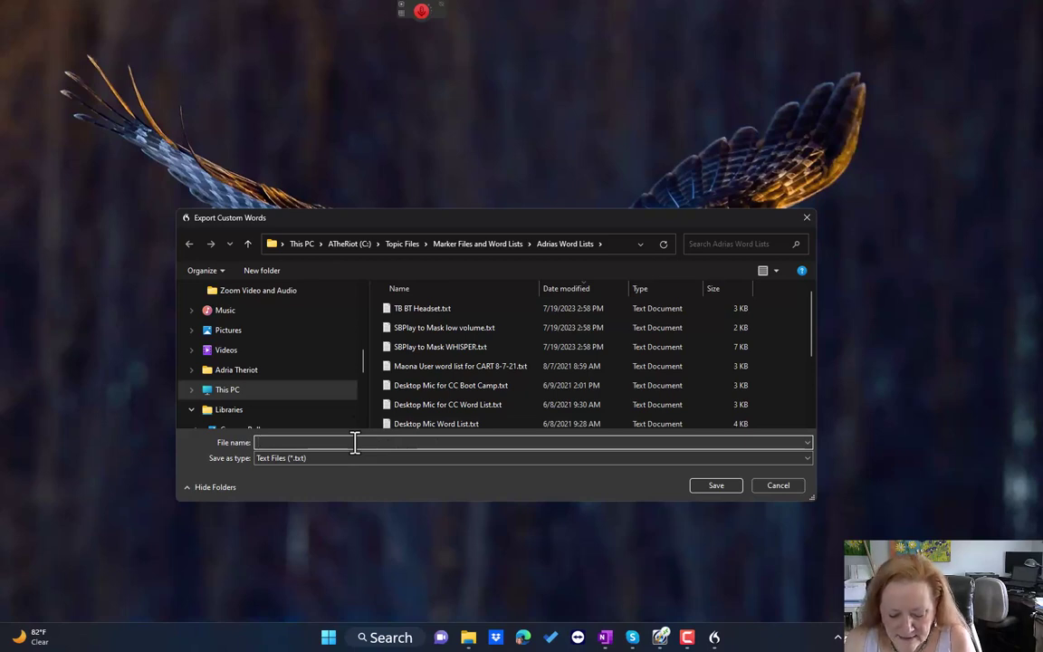
type("MASK")
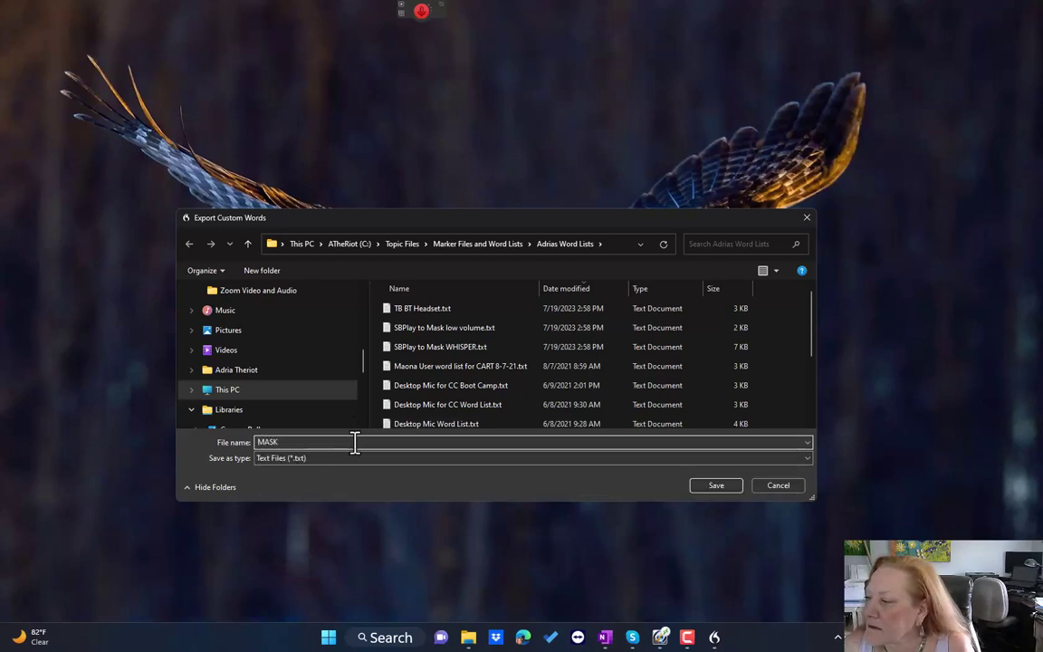
type(" wor")
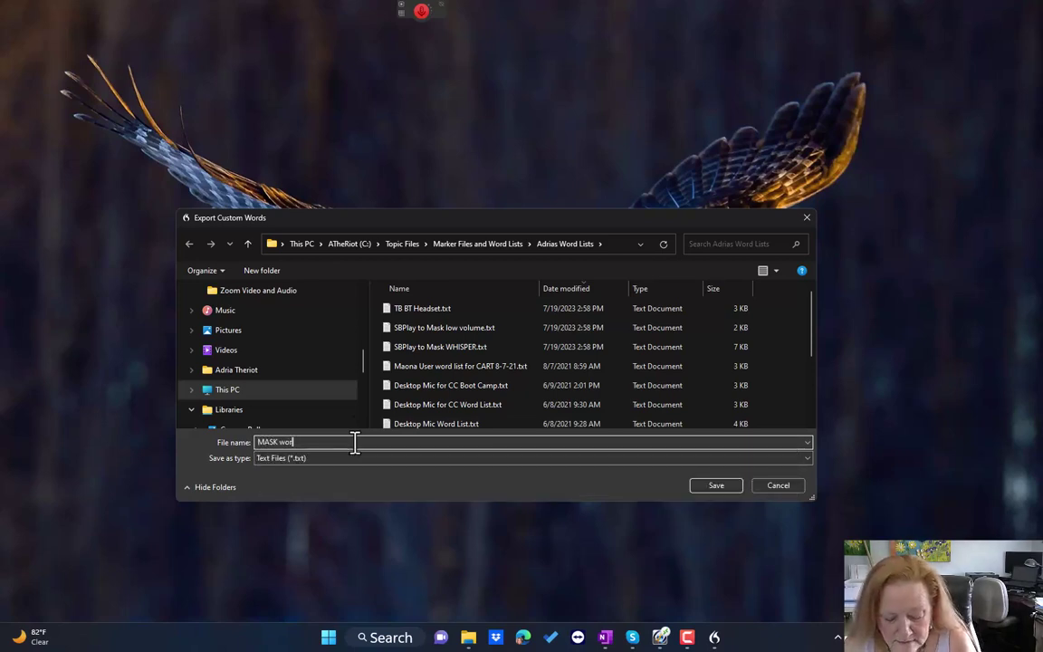
type("d list")
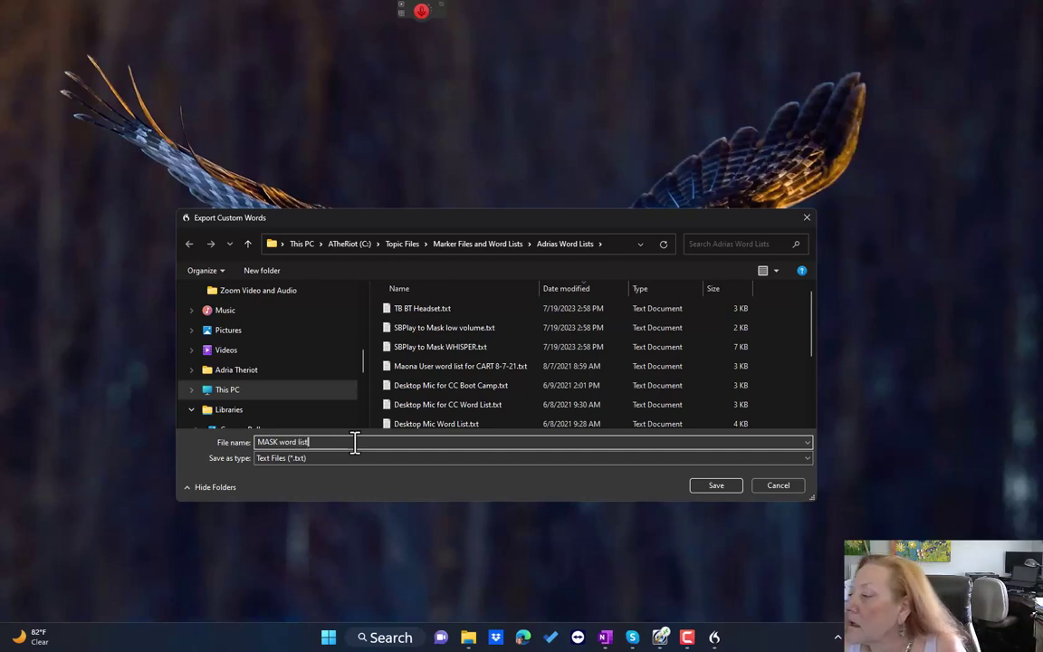
left_click(258, 442)
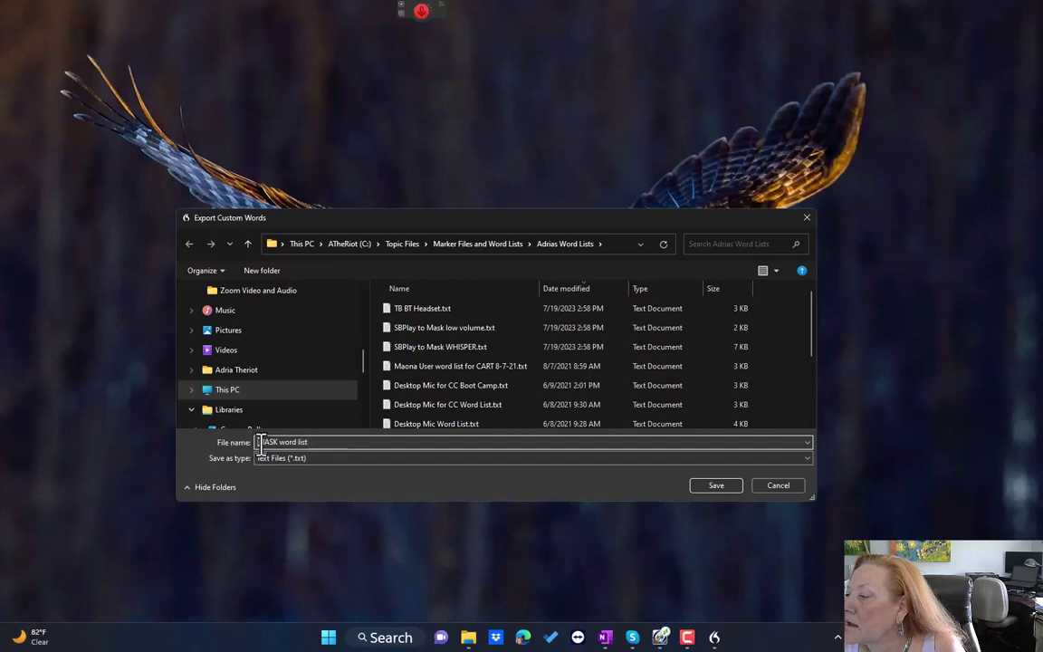
type("A")
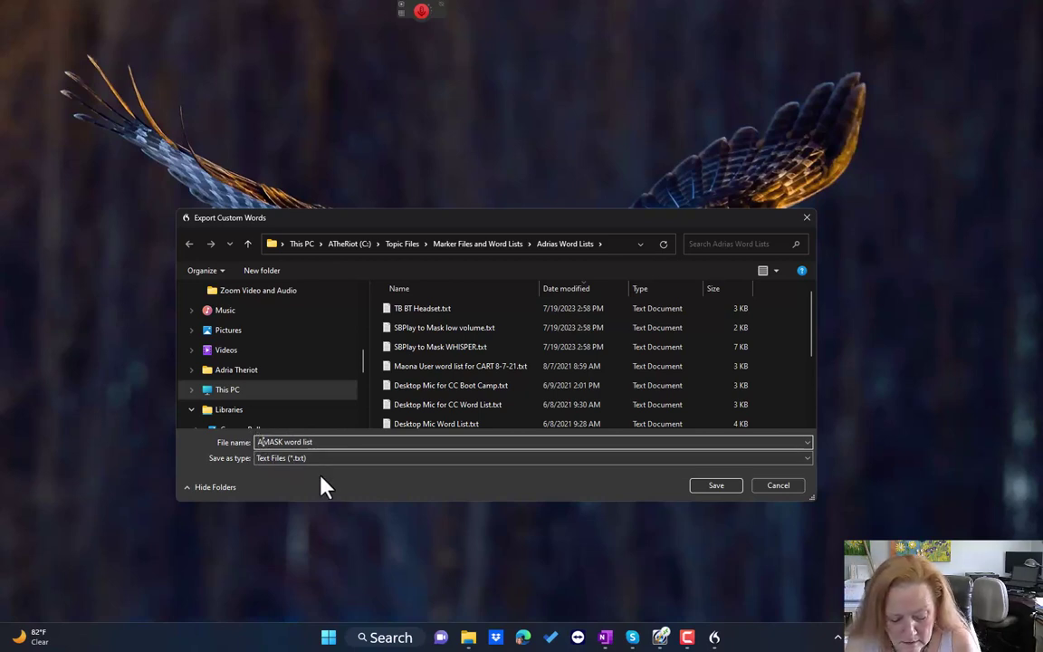
type("TT")
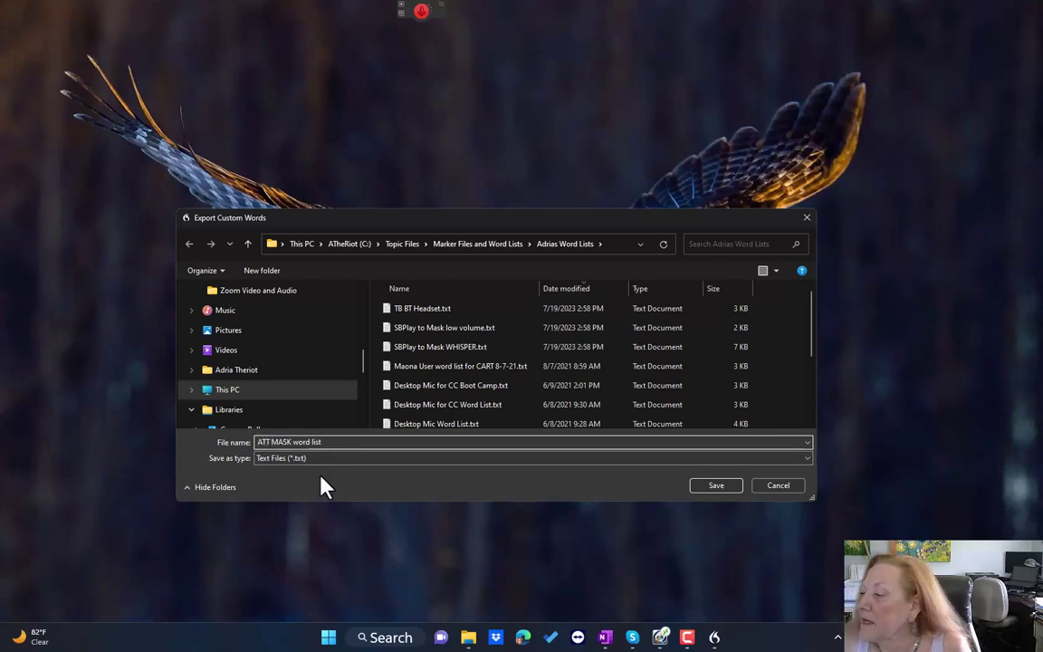
left_click(704, 489)
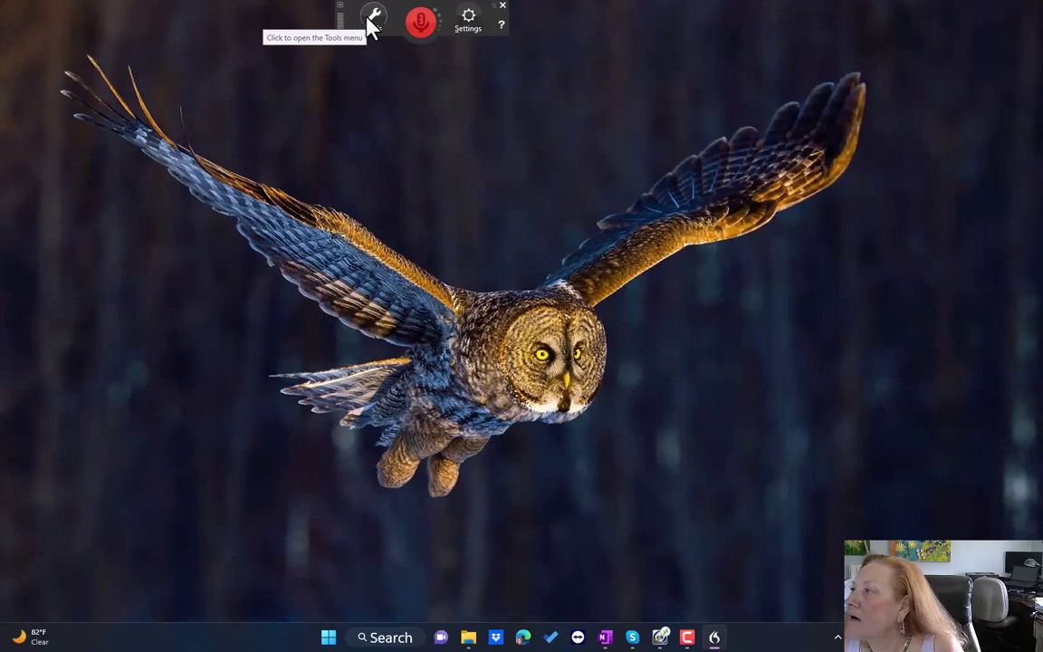
Start another custom word export, reusing the ATT MASK word list.txt file name with XML Files (*.xml) as the type.
left_click(369, 20)
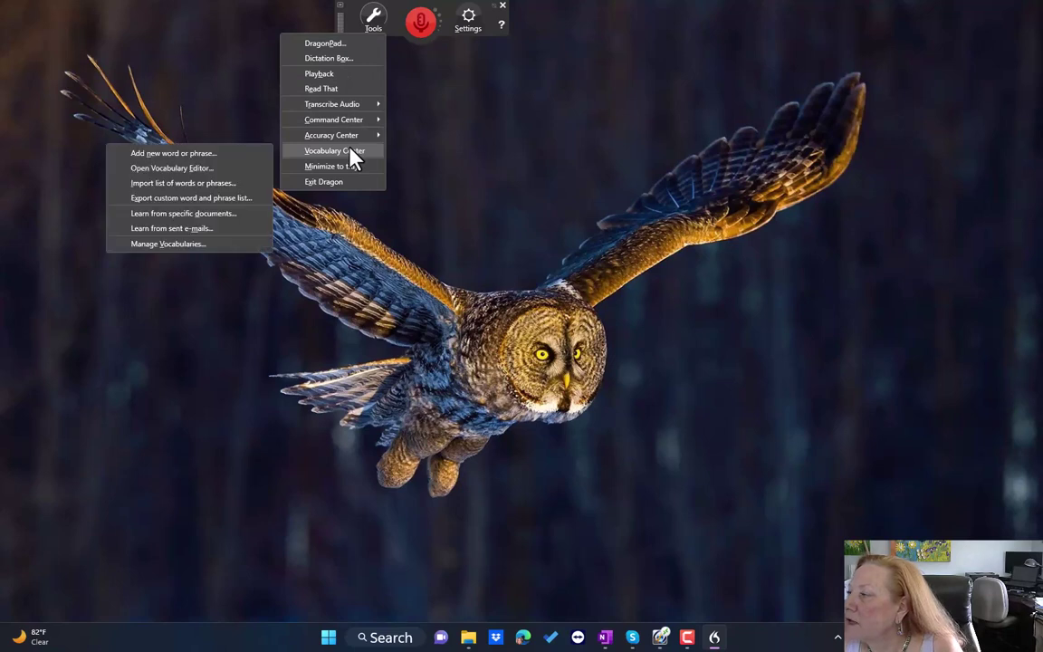
left_click(164, 199)
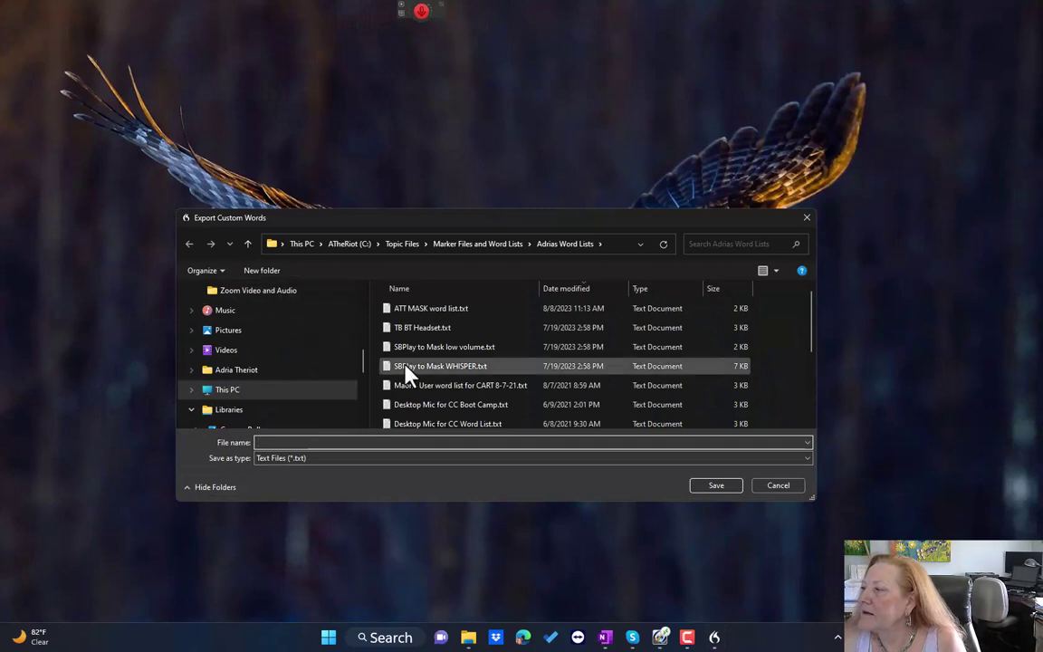
left_click(448, 310)
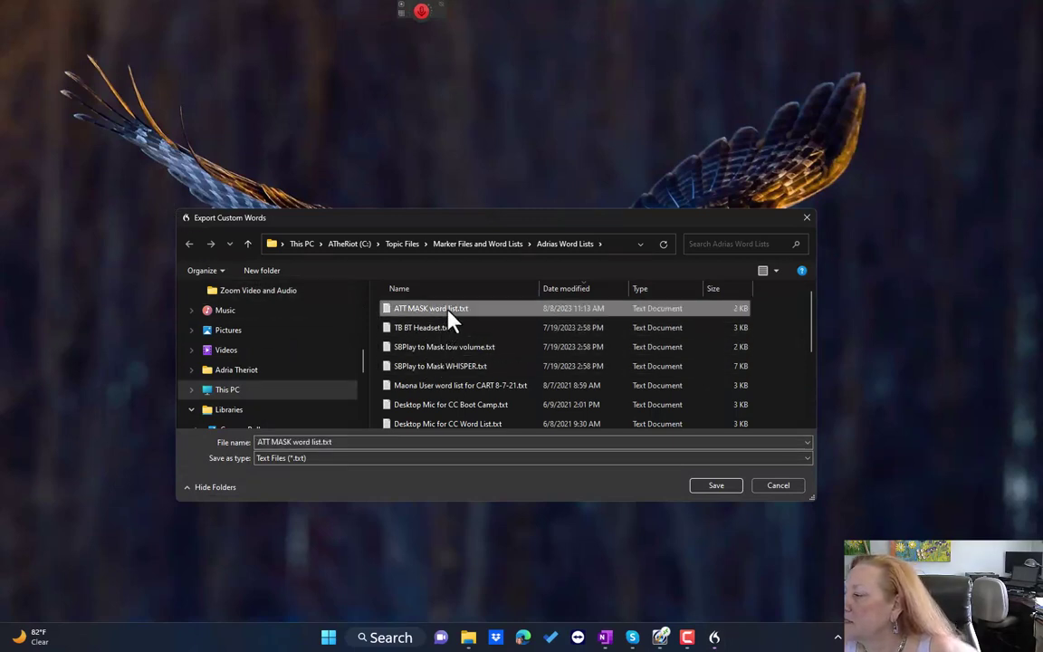
left_click(406, 459)
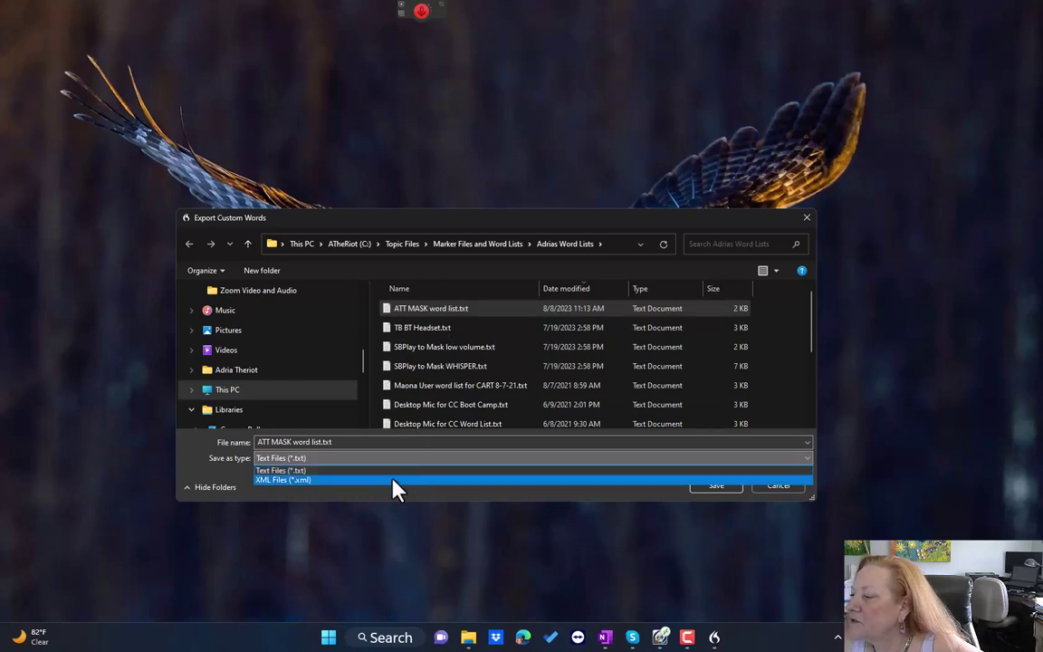
left_click(393, 480)
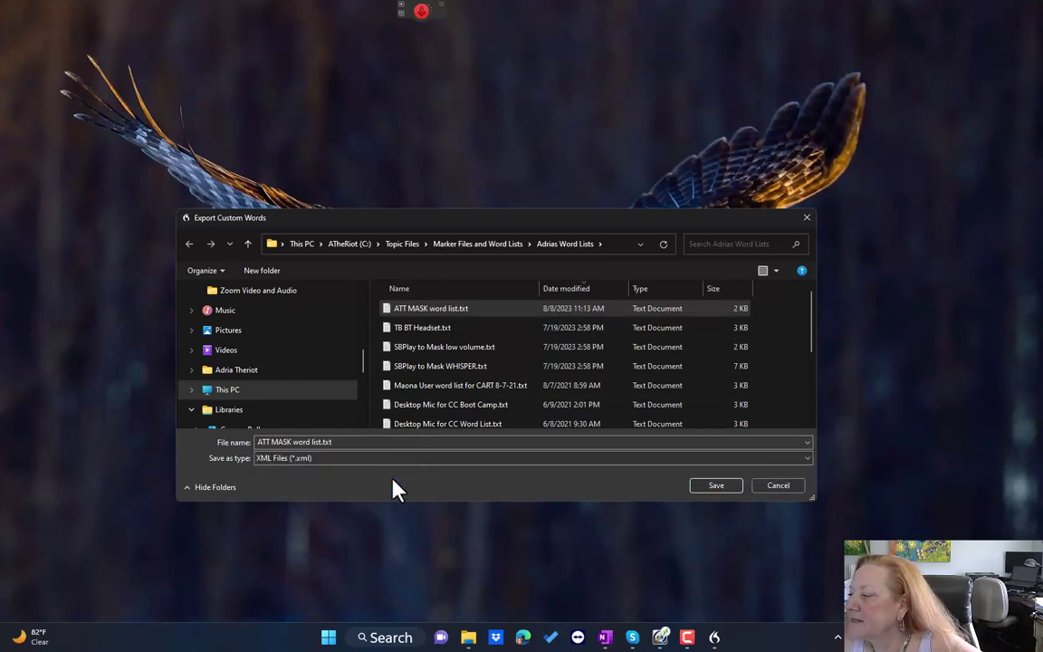
Remove the .txt extension from the export's file name and save the XML word list as ATT MASK word list.
left_click(351, 442)
left_click(351, 442)
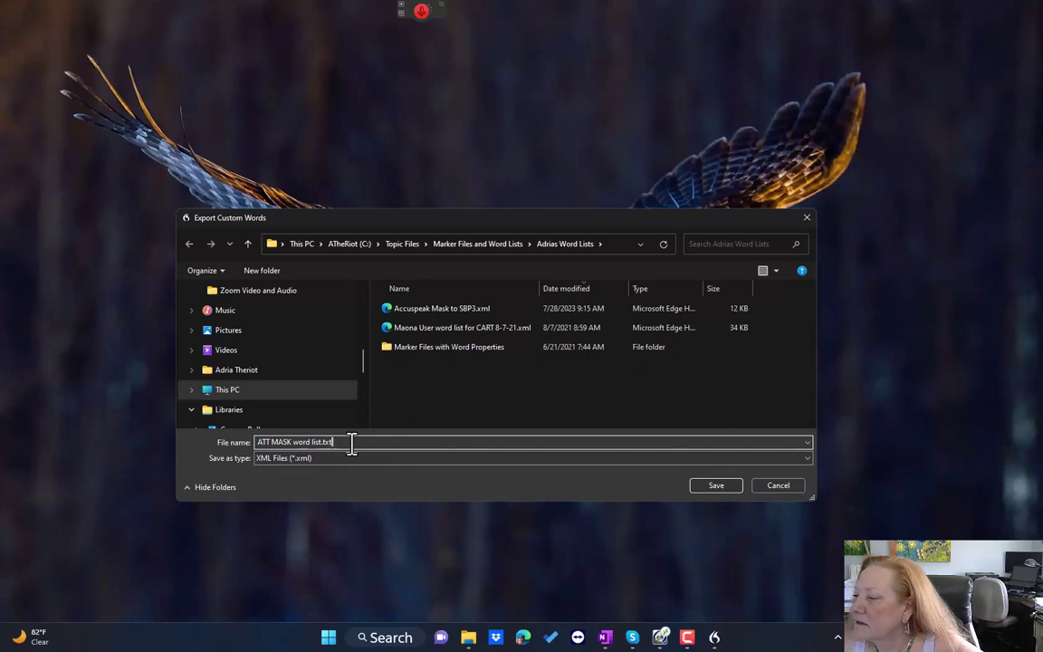
key("BackSpace")
key("BackSpace")
key("BackSpace")
key("BackSpace")
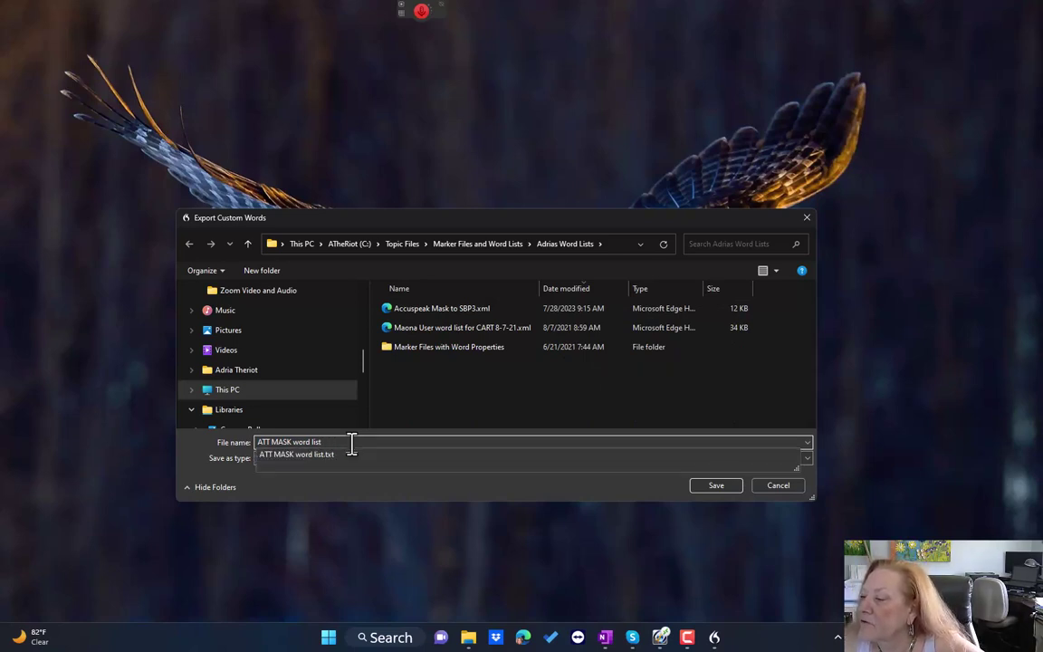
key("Escape")
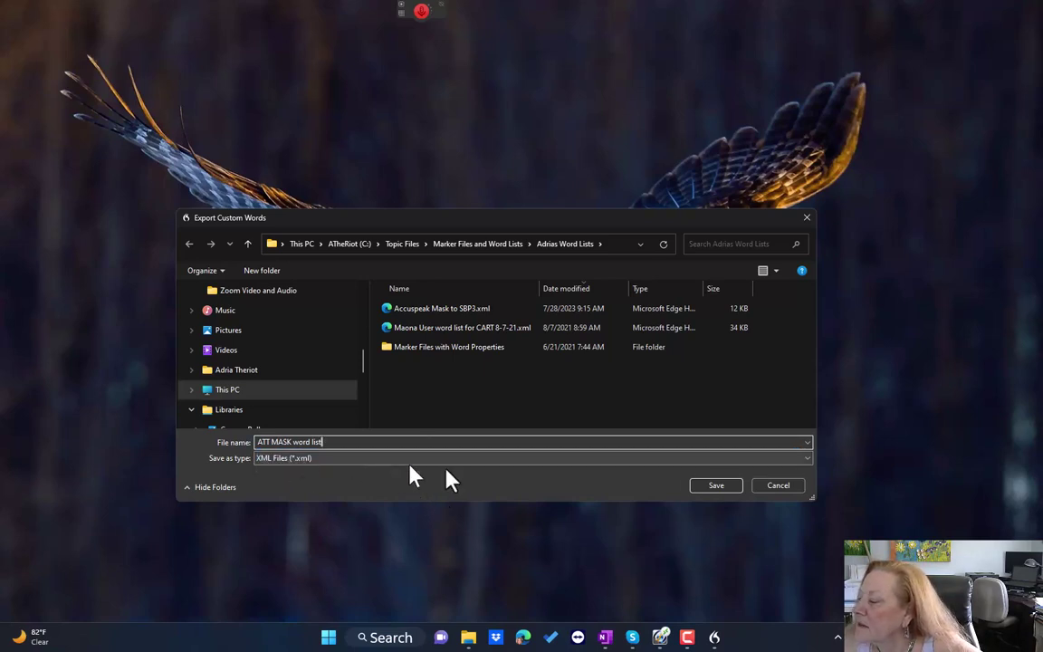
left_click(719, 486)
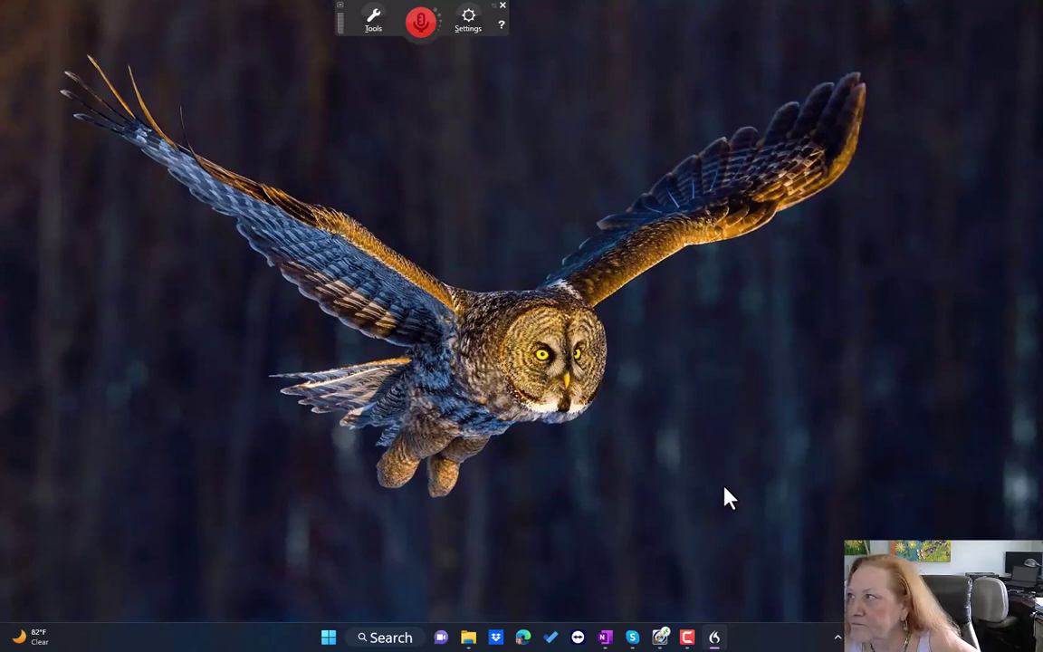
Start a word list import with a preview of unknown words and add ATT MASK word list.xml from the word lists folder.
left_click(371, 33)
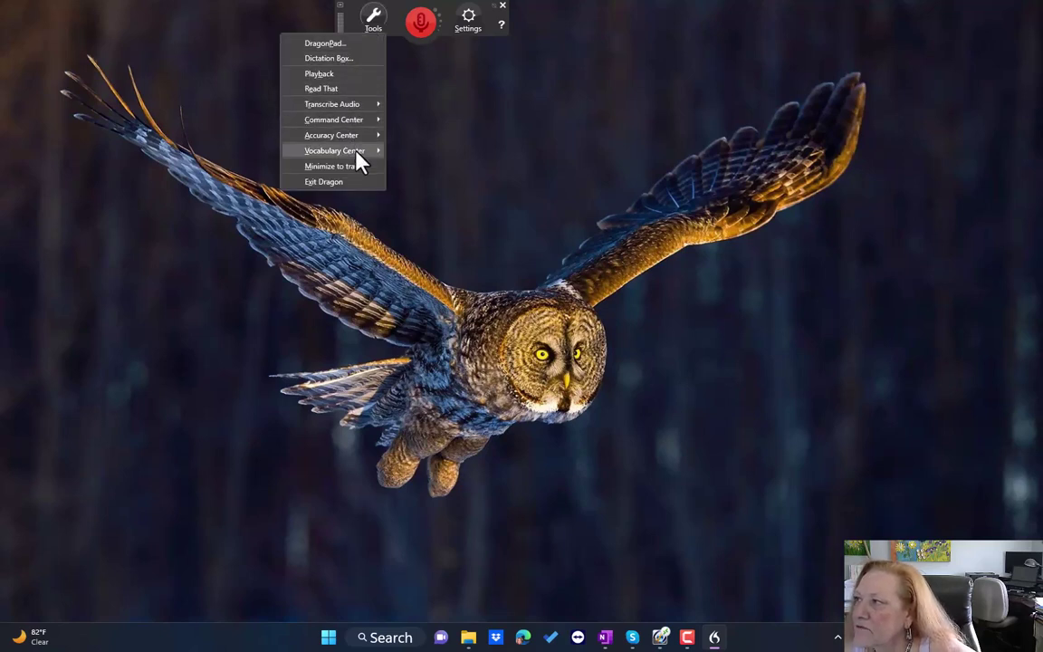
mouse_move(359, 159)
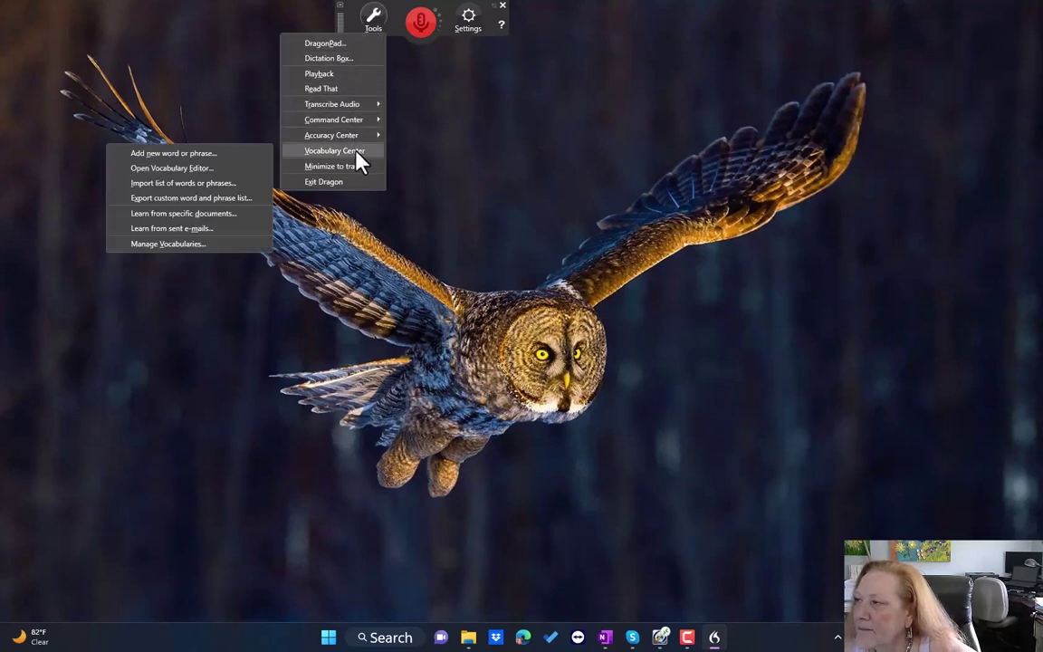
left_click(201, 185)
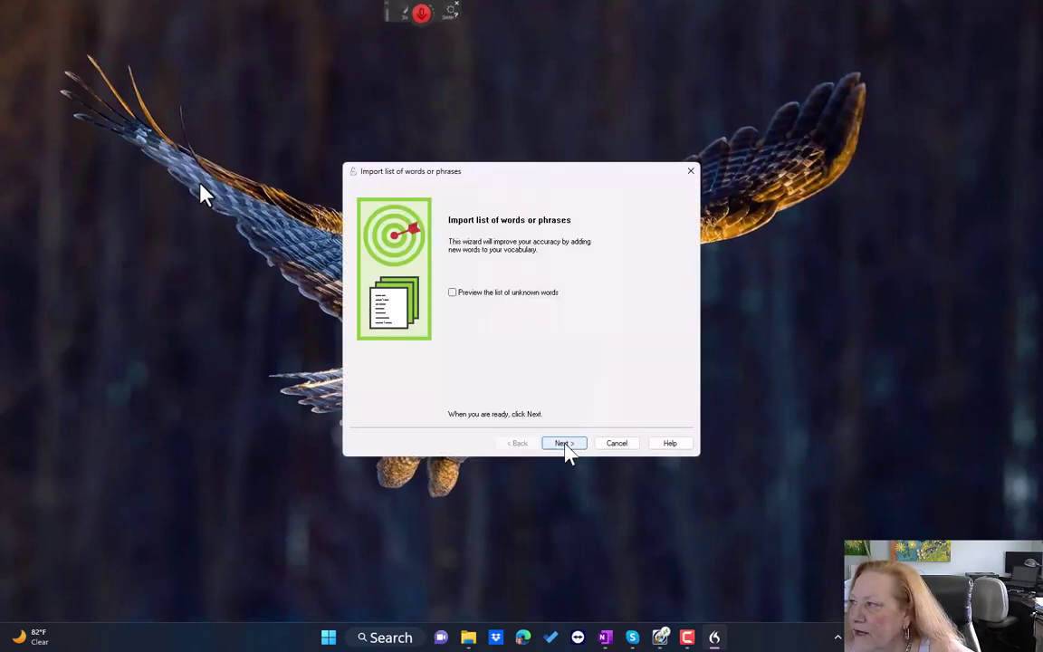
left_click(502, 292)
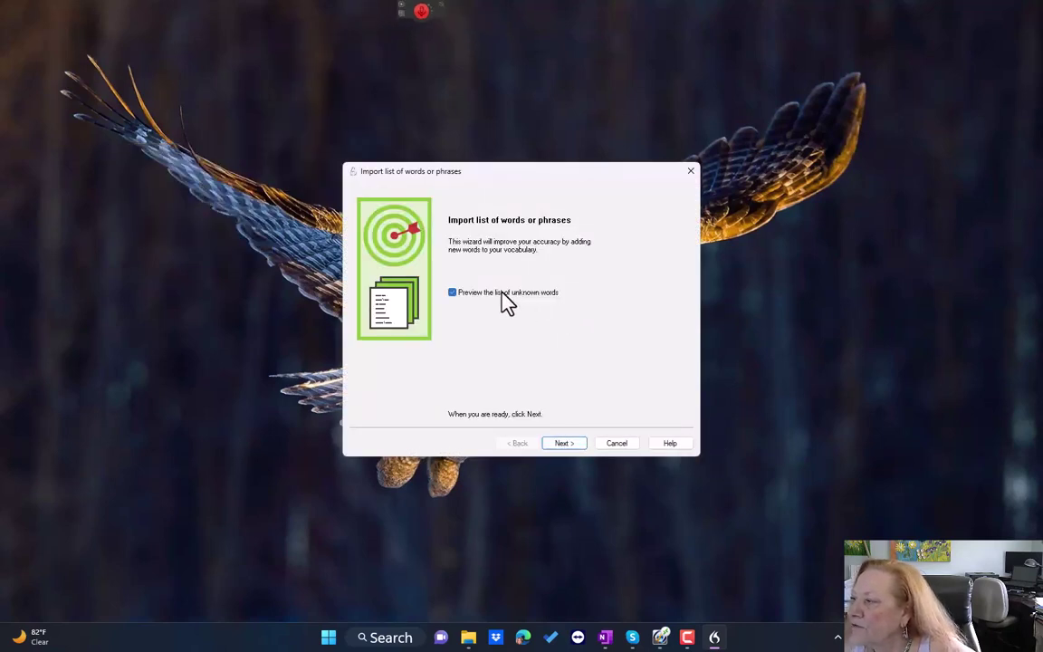
left_click(563, 443)
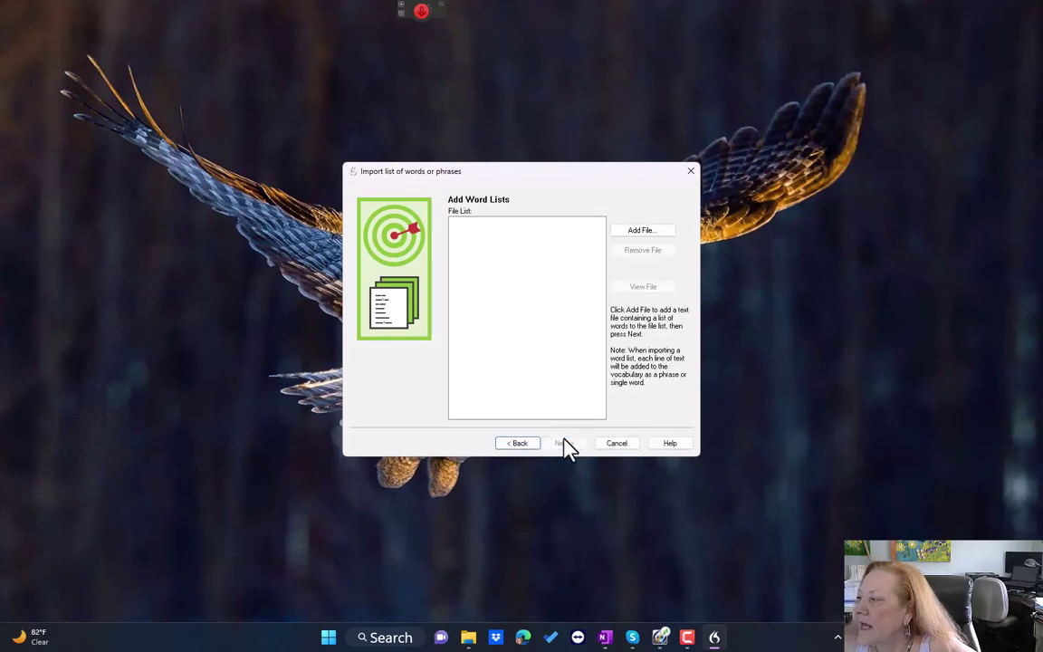
left_click(639, 233)
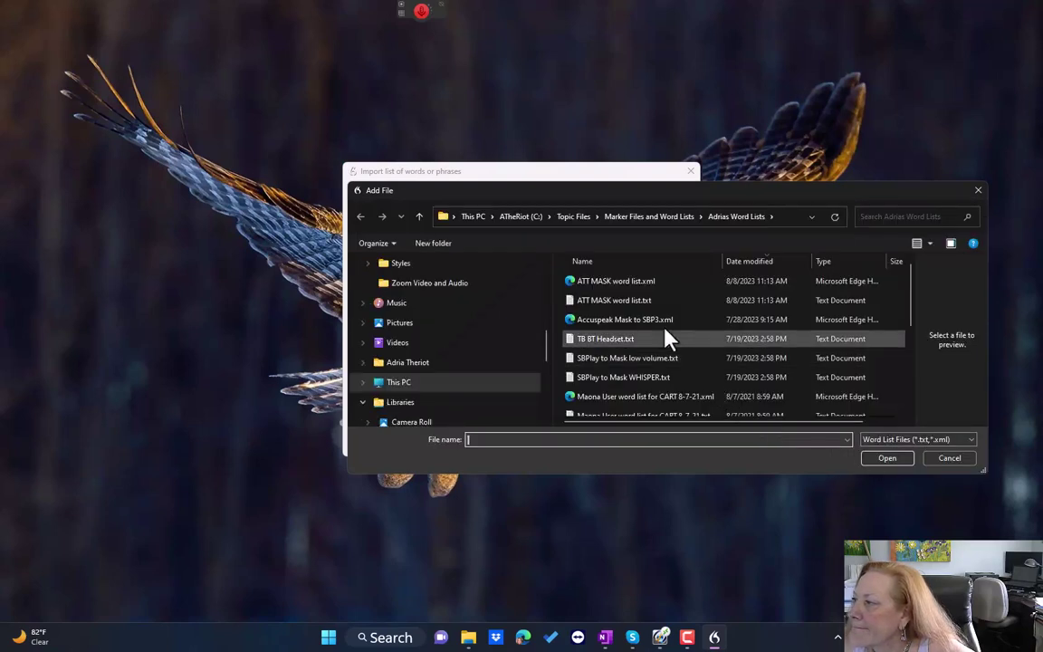
left_click(640, 281)
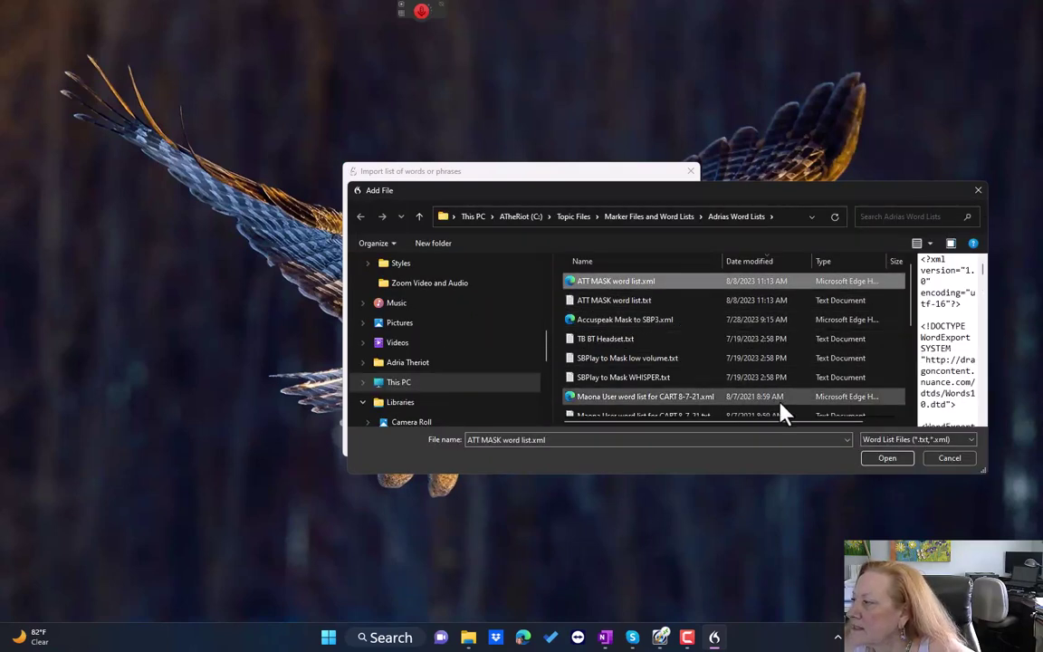
left_click(886, 459)
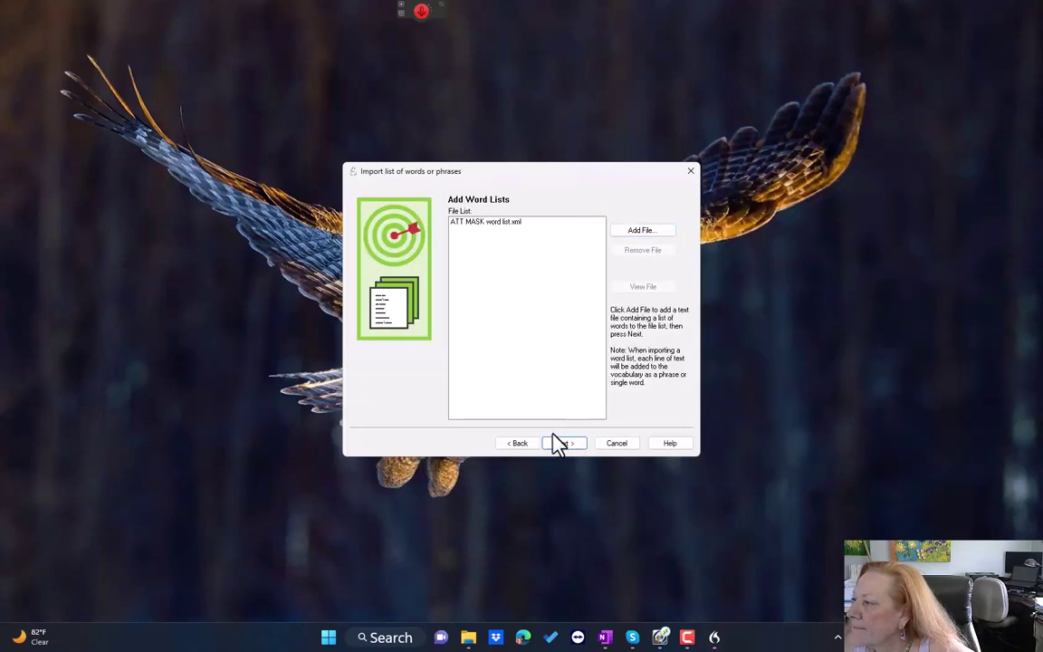
Analyze the added XML word list for new words and finish the import.
left_click(570, 448)
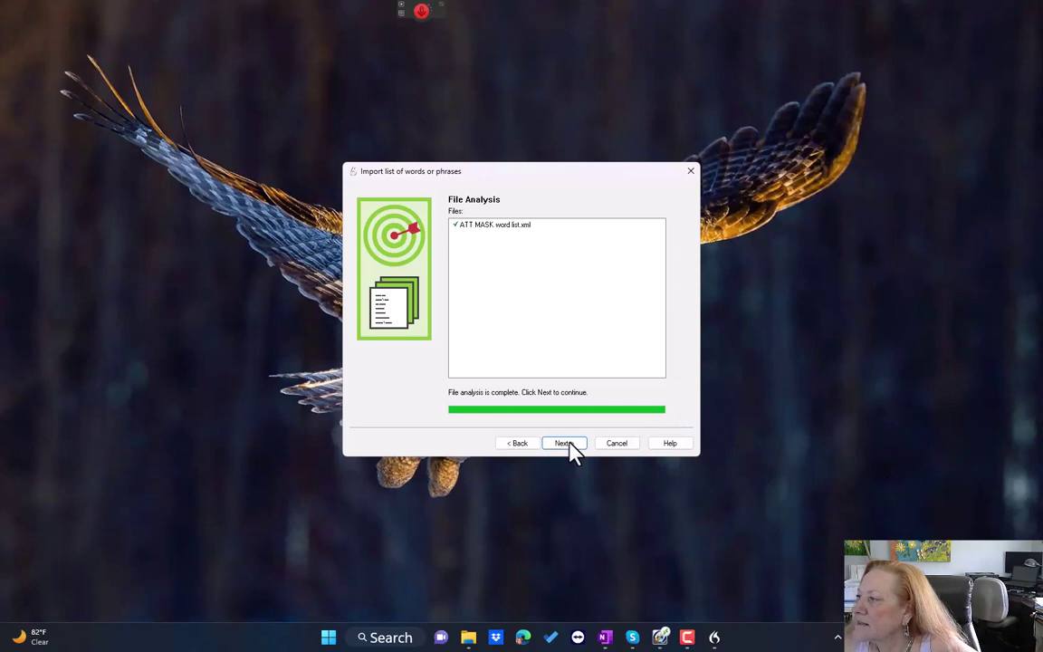
left_click(563, 442)
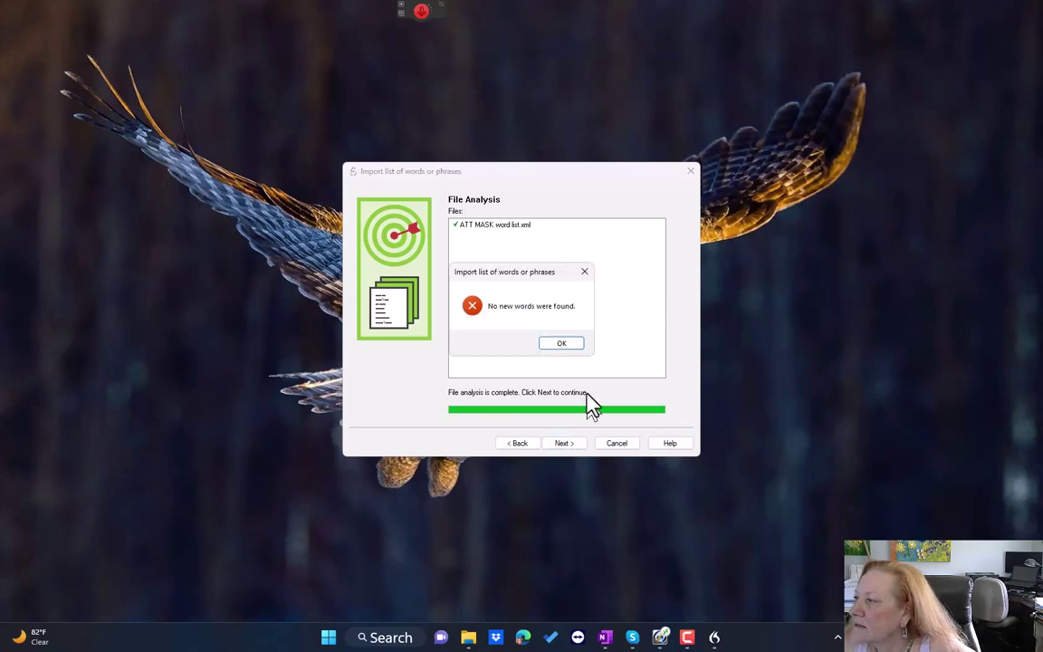
left_click(571, 343)
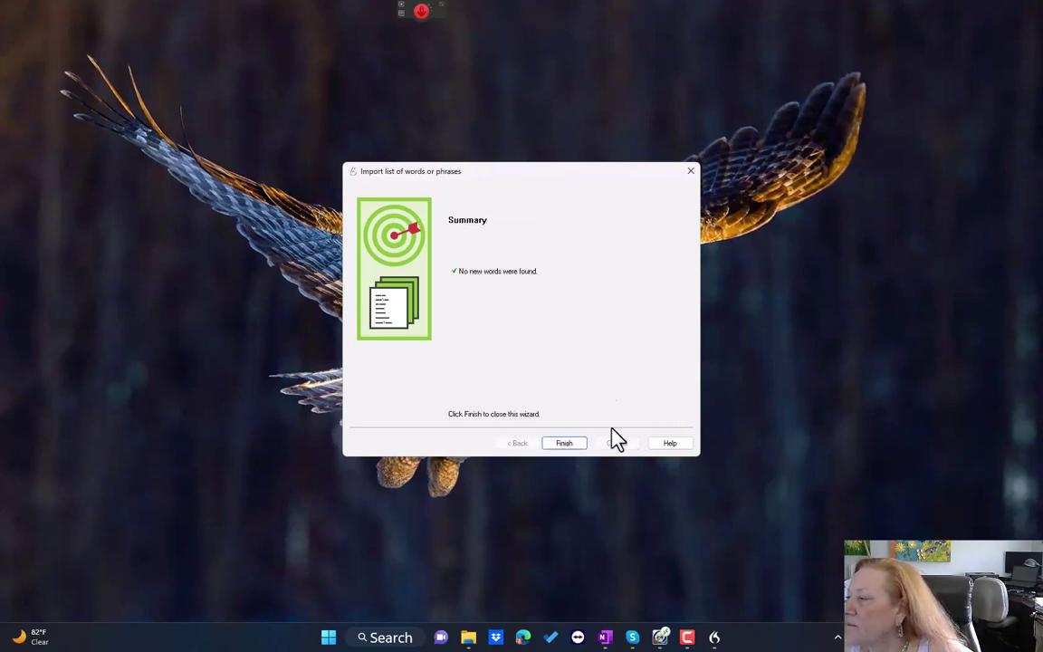
left_click(569, 445)
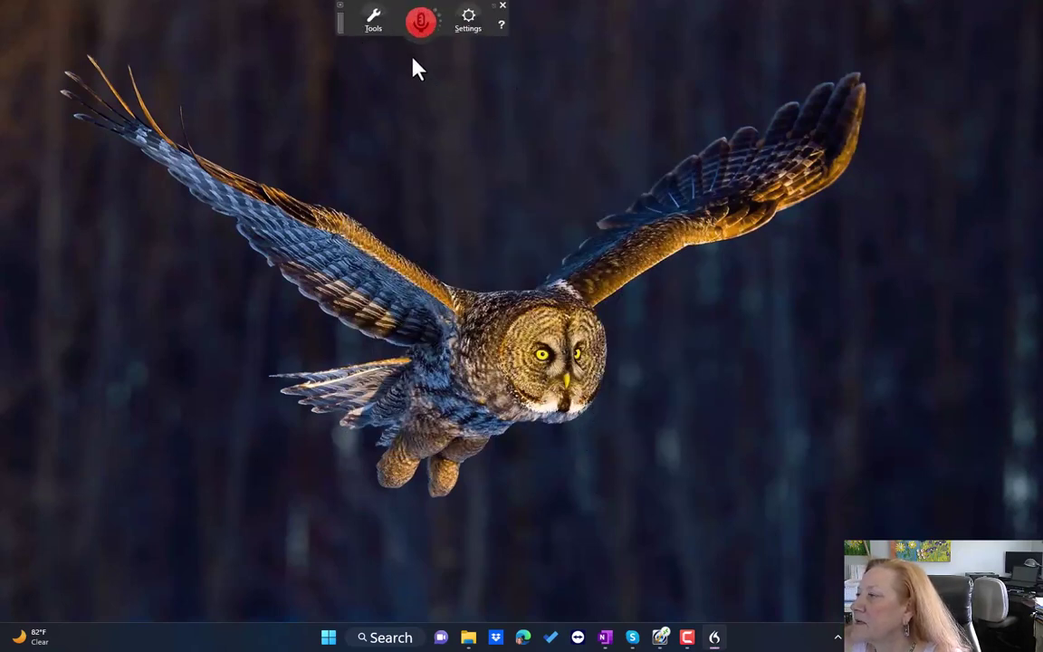
Review the profile's vocabulary in the Vocabulary Editor with the display limited to Custom words only, and close the editor.
left_click(374, 26)
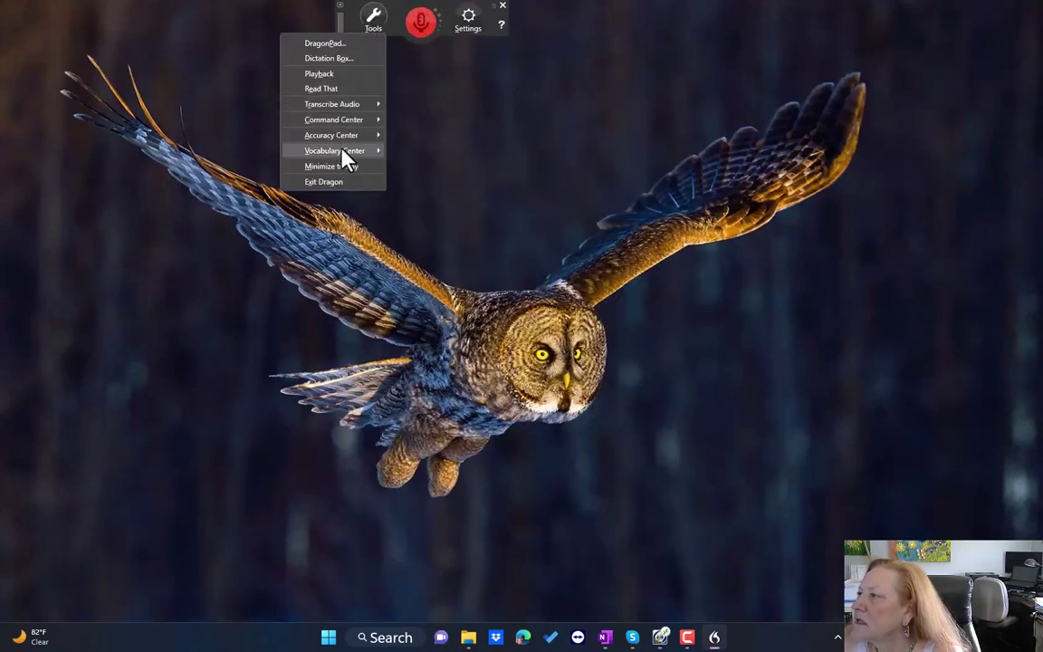
mouse_move(343, 151)
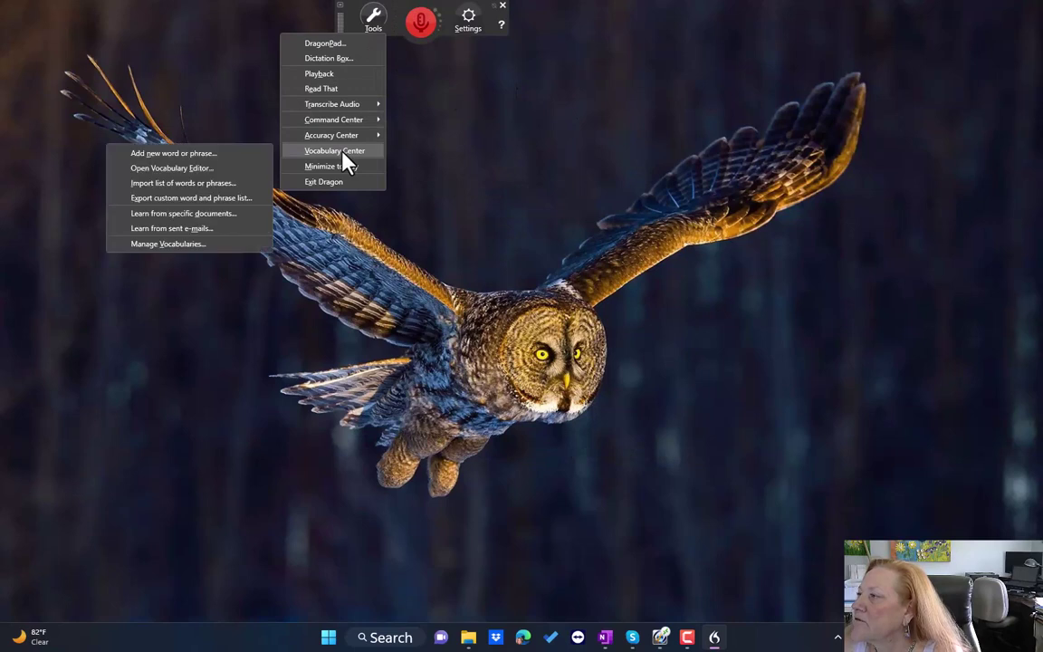
left_click(224, 170)
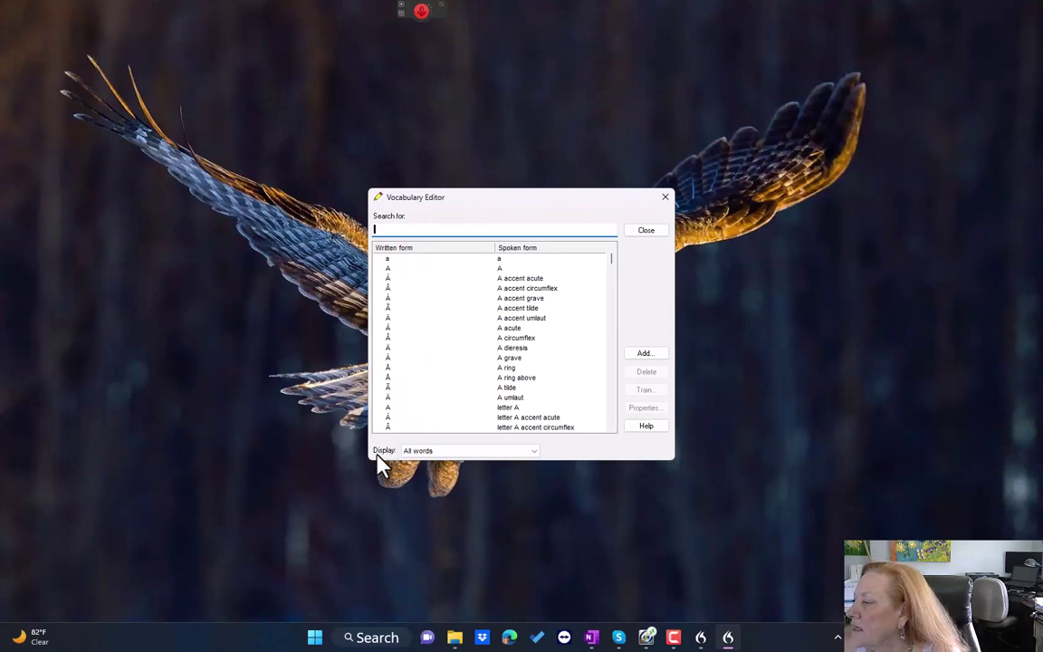
left_click(442, 452)
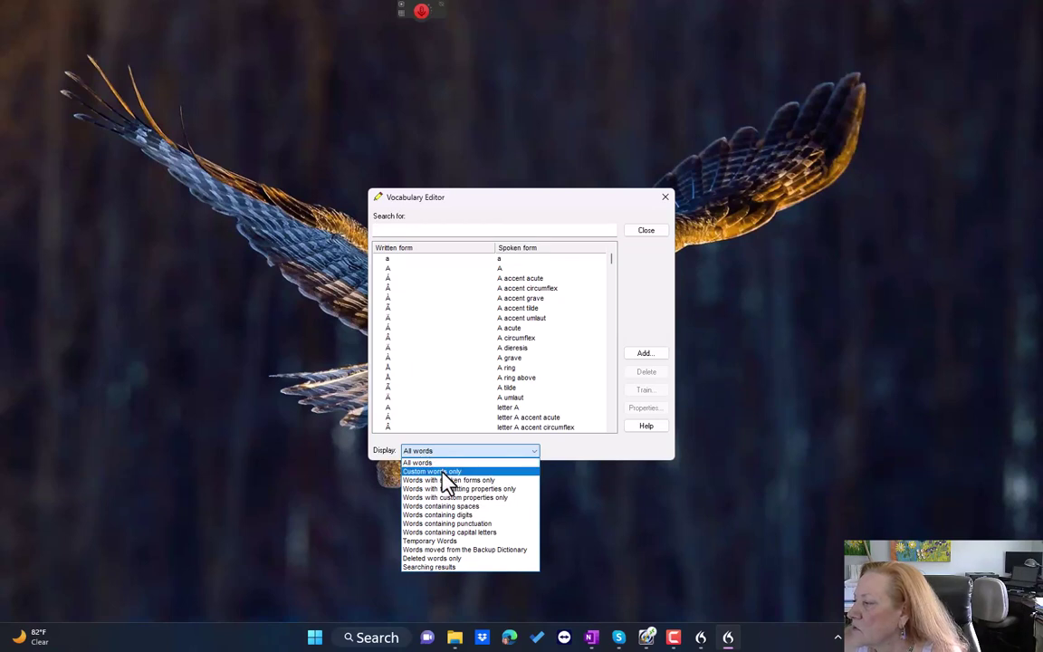
left_click(433, 472)
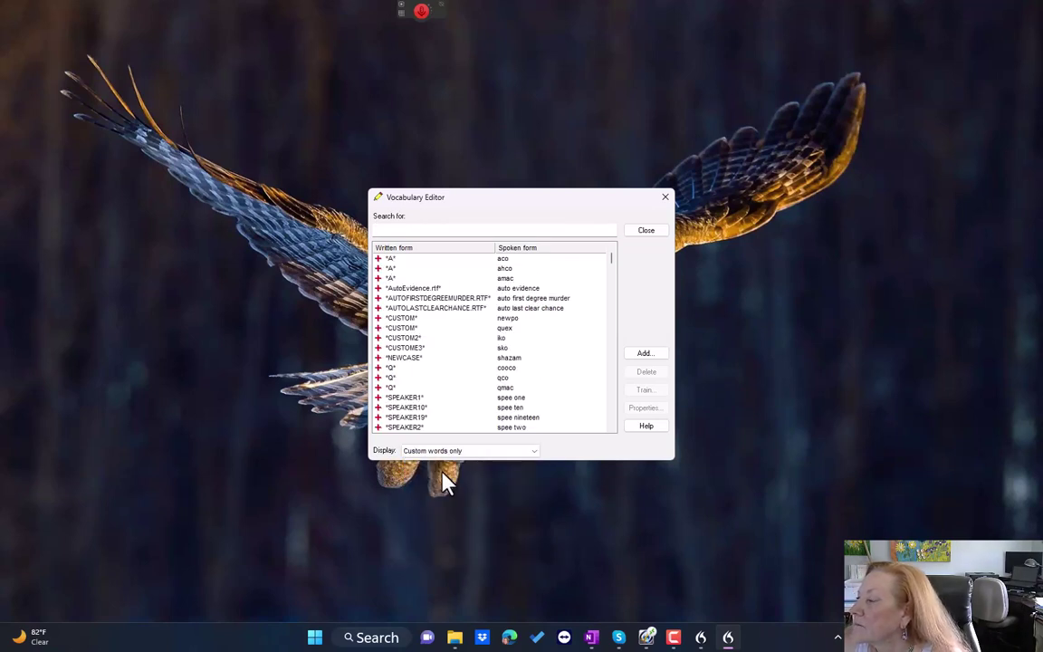
scroll(471, 356, "down", 20)
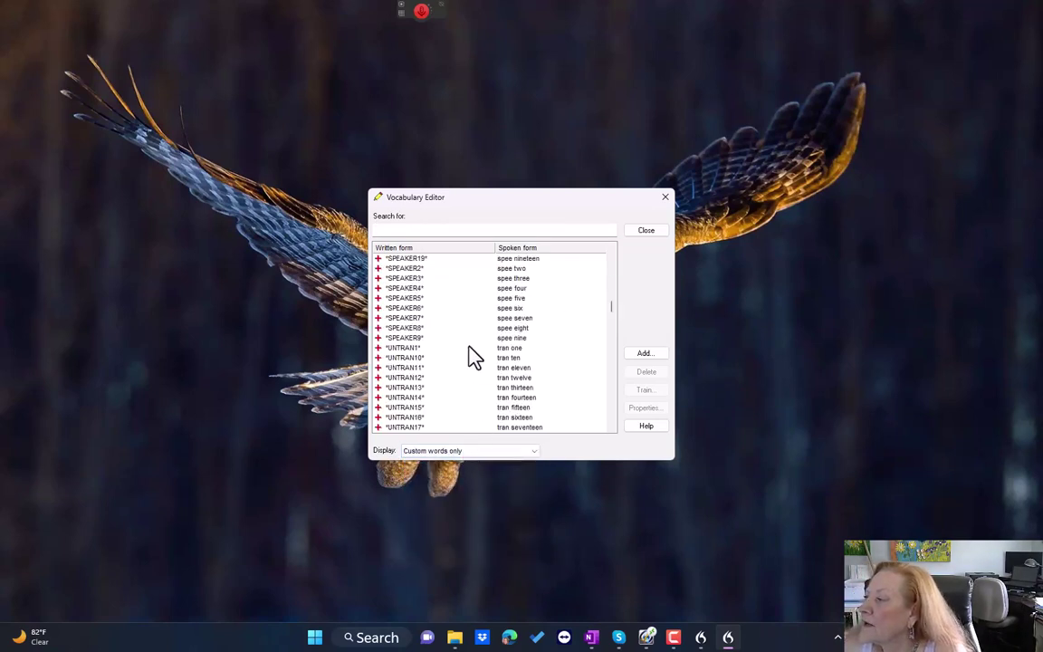
scroll(472, 355, "down", 4)
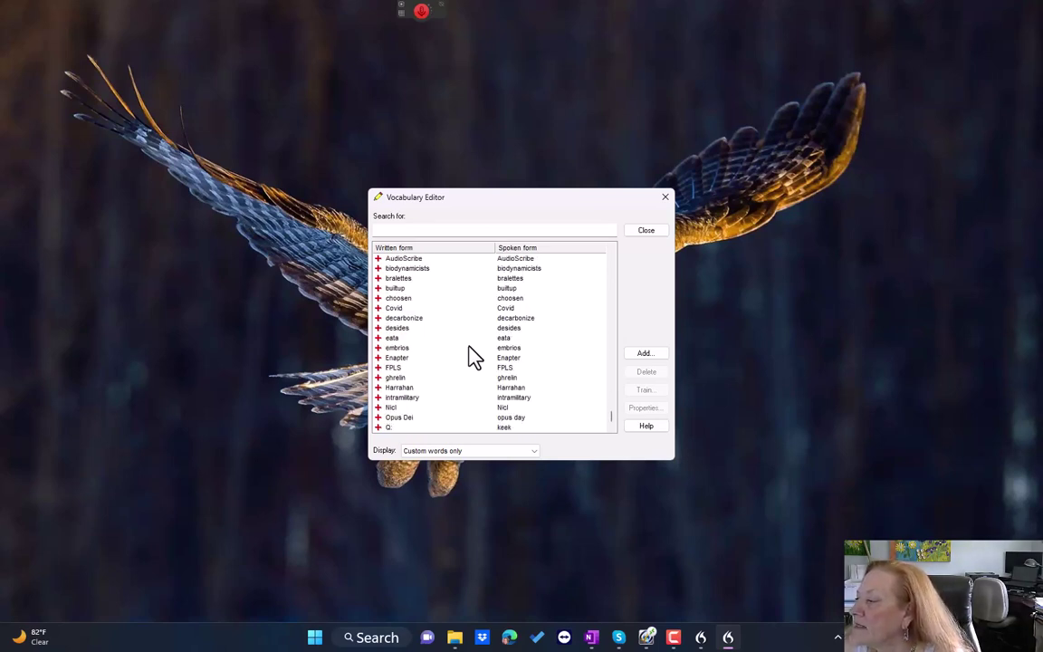
scroll(472, 355, "up", 8)
scroll(474, 356, "up", 7)
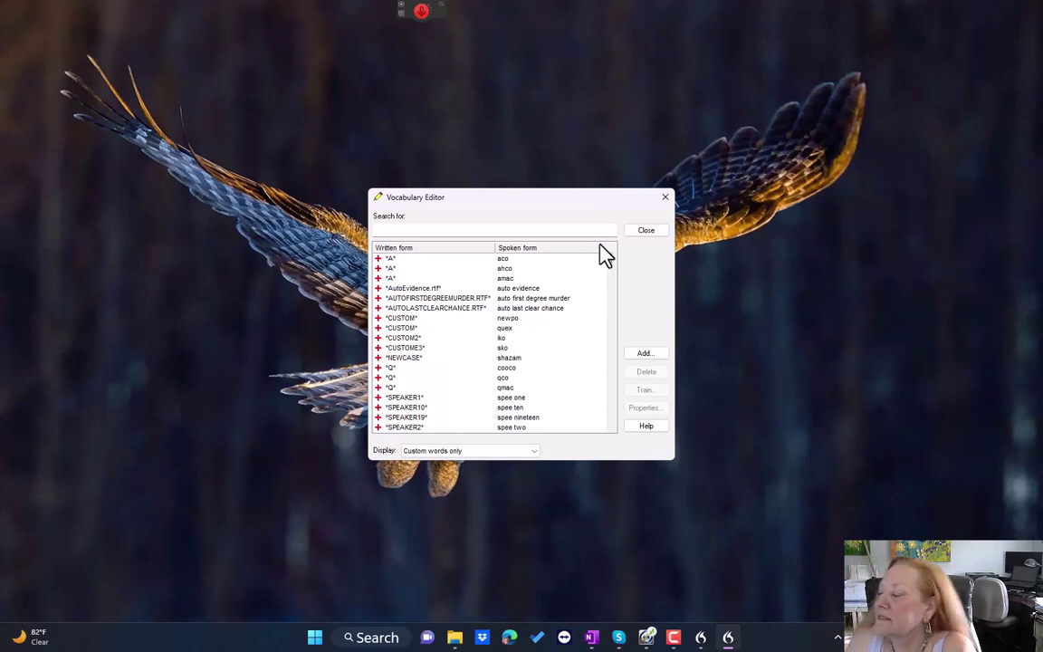
left_click(636, 231)
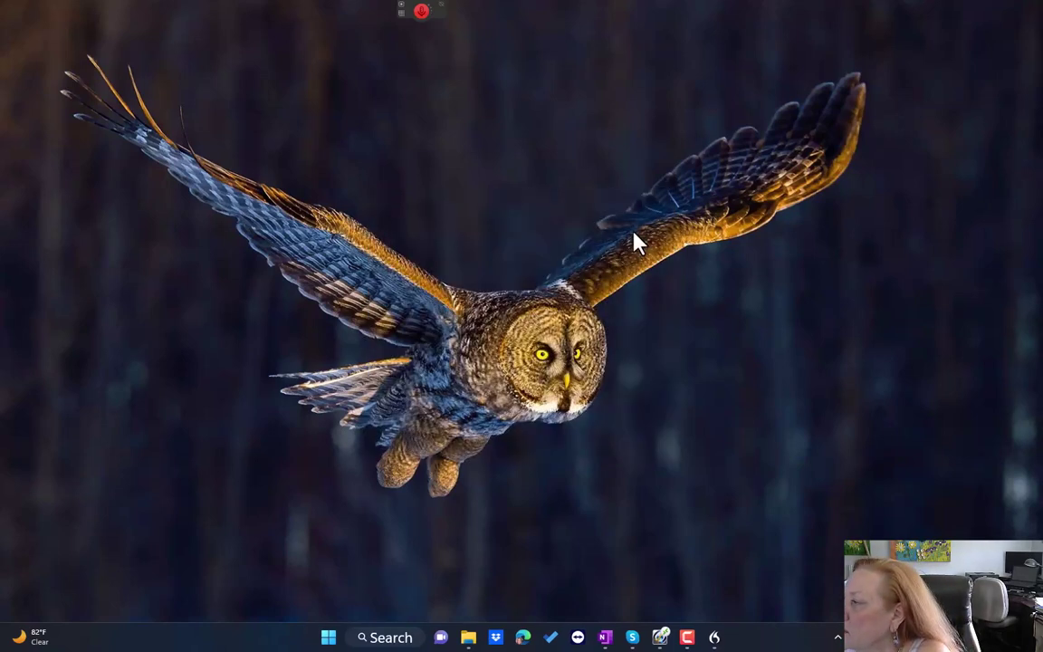
Start another import with a preview of unknown words and add the text version of the user word list for CART 8-7-21.
left_click(373, 20)
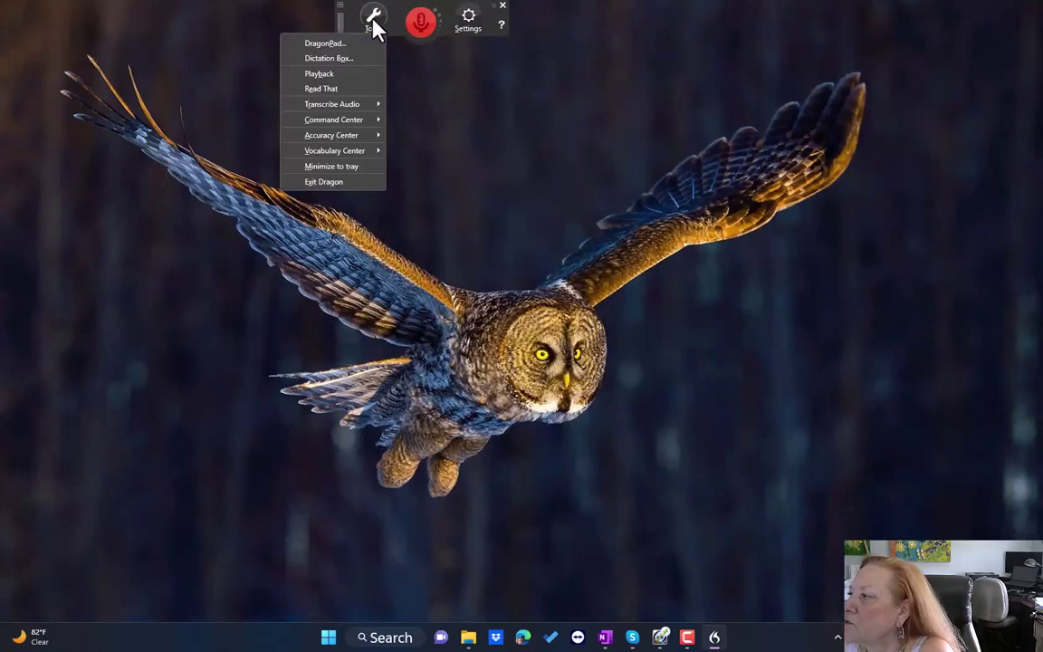
mouse_move(334, 146)
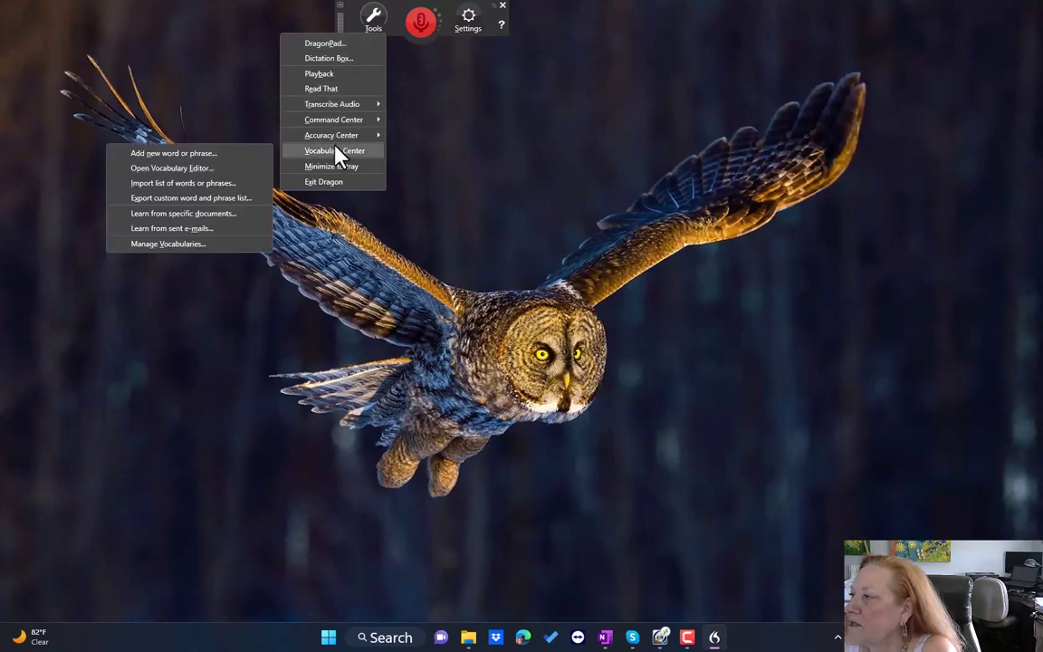
left_click(211, 184)
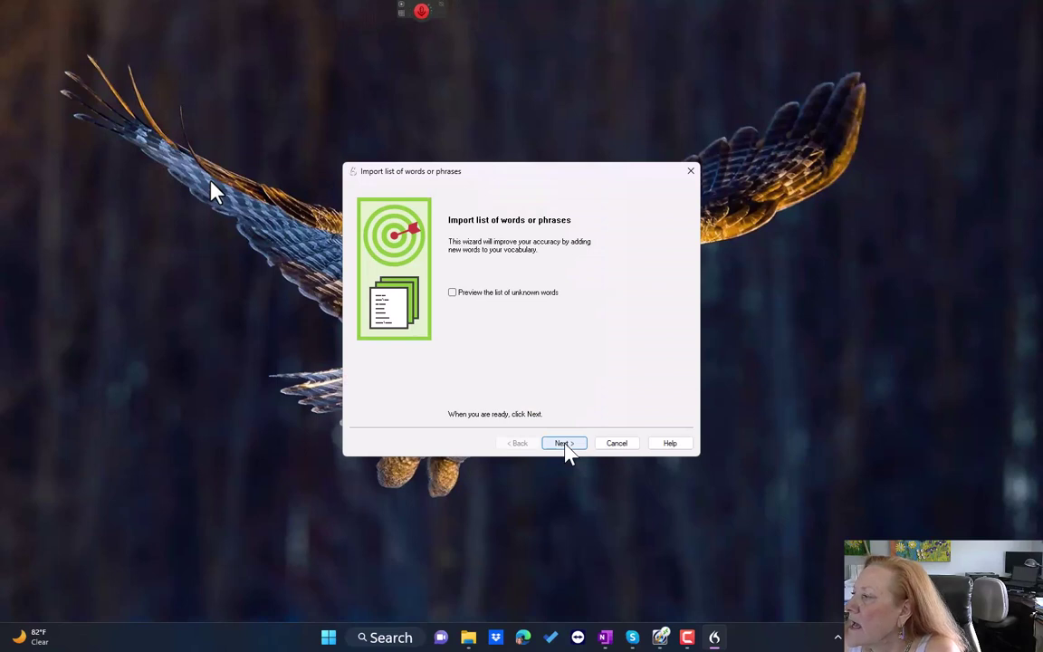
left_click(496, 292)
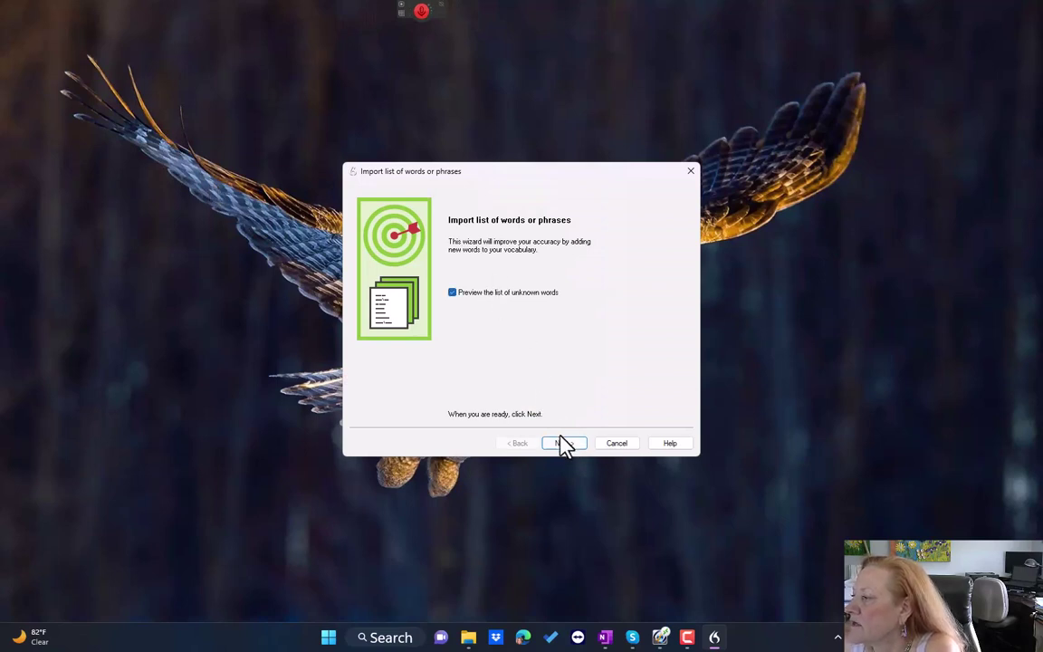
left_click(562, 445)
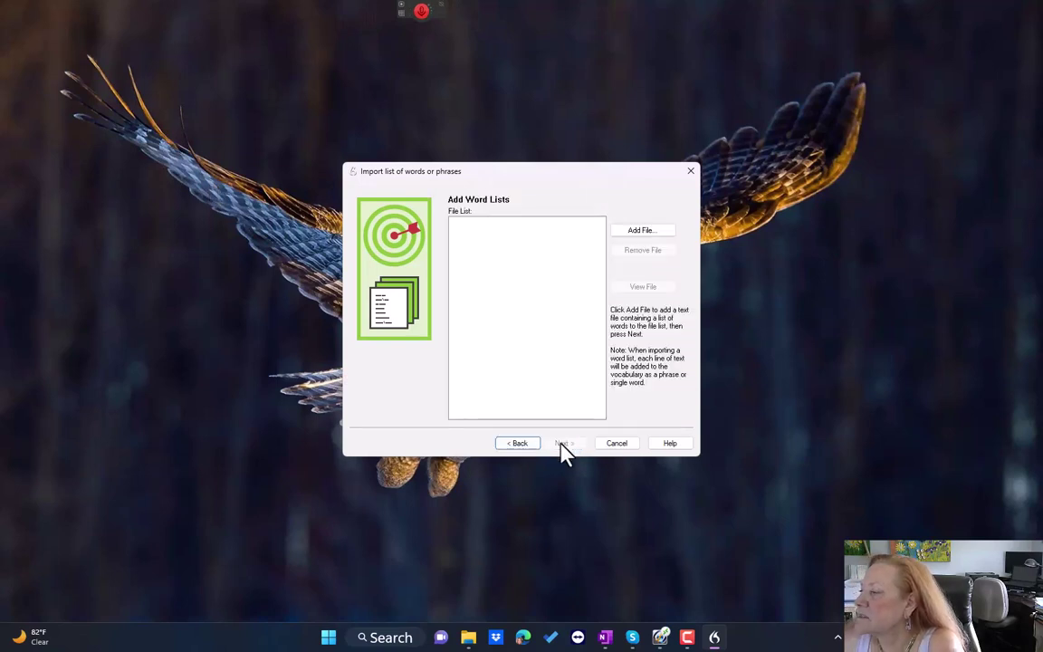
left_click(633, 233)
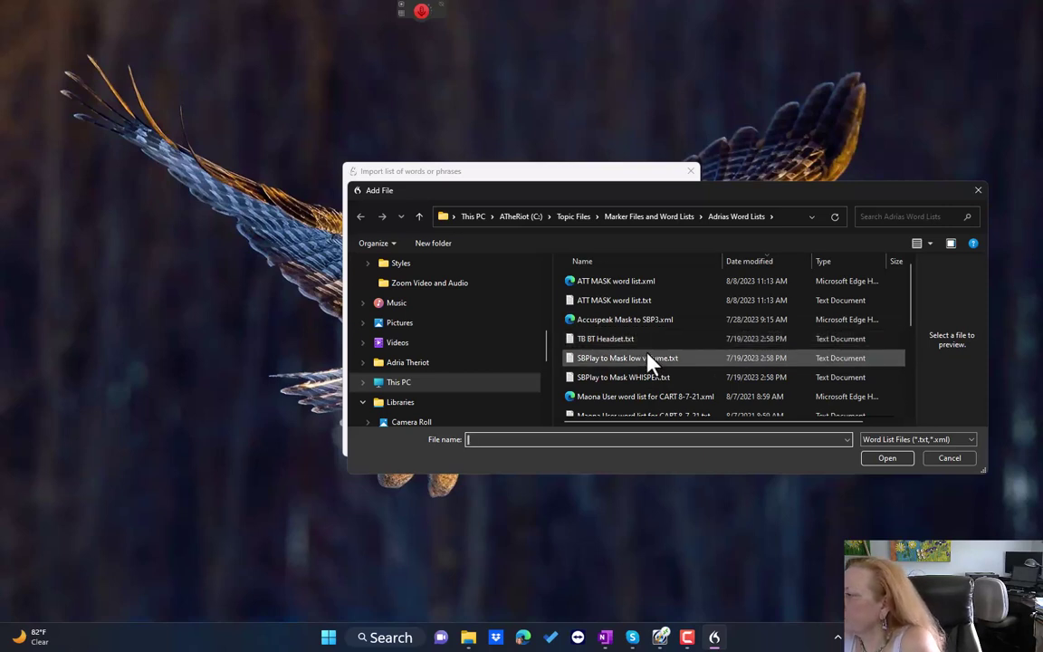
scroll(653, 380, "down", 2)
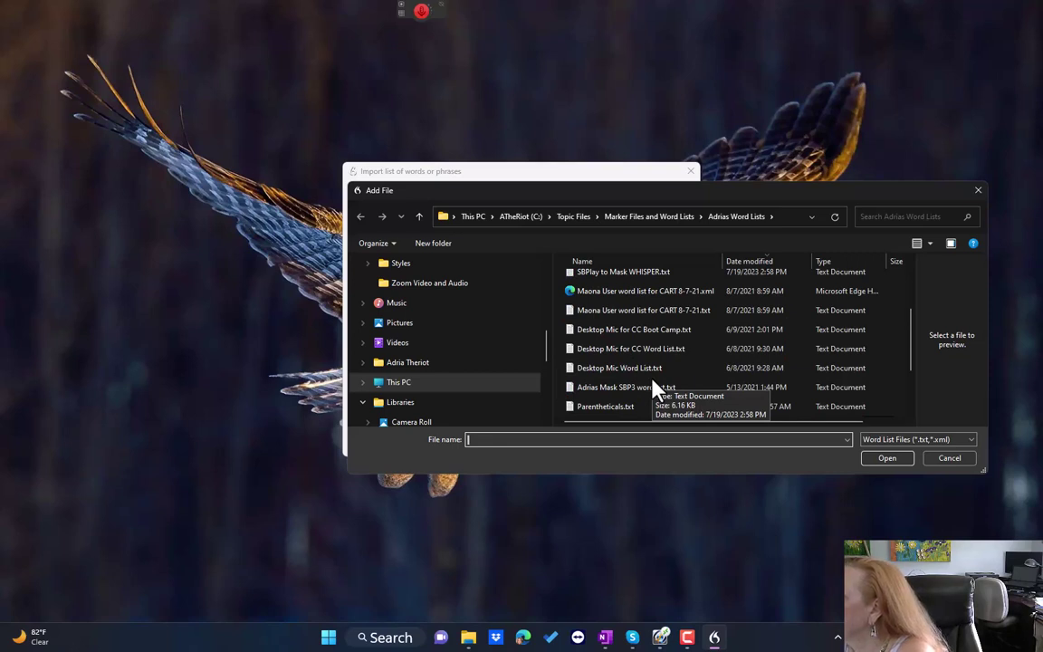
left_click(674, 315)
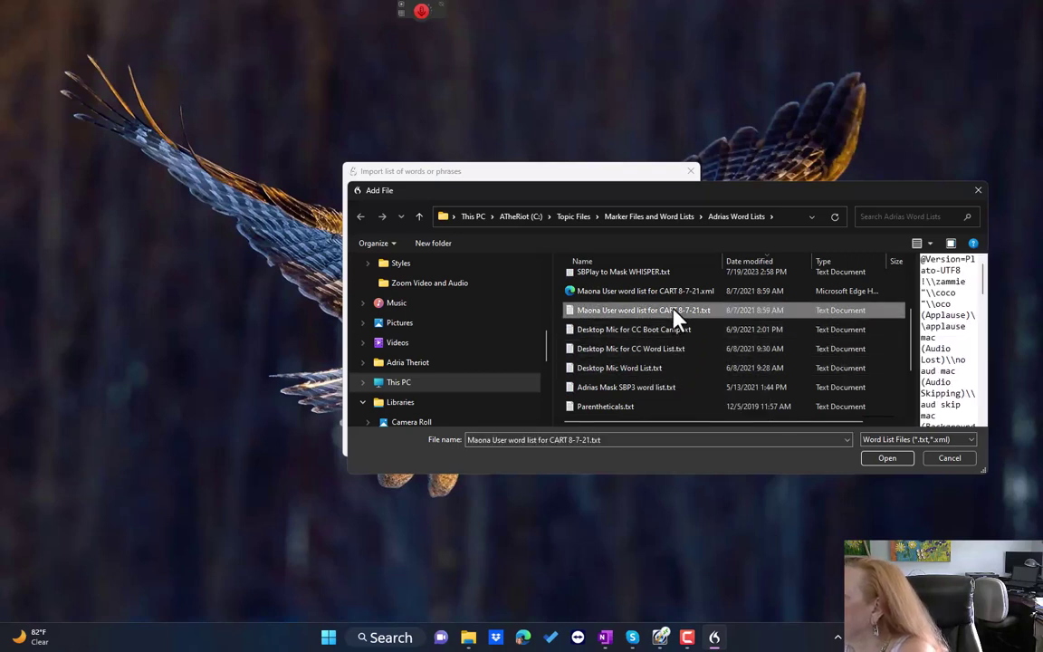
left_click(880, 458)
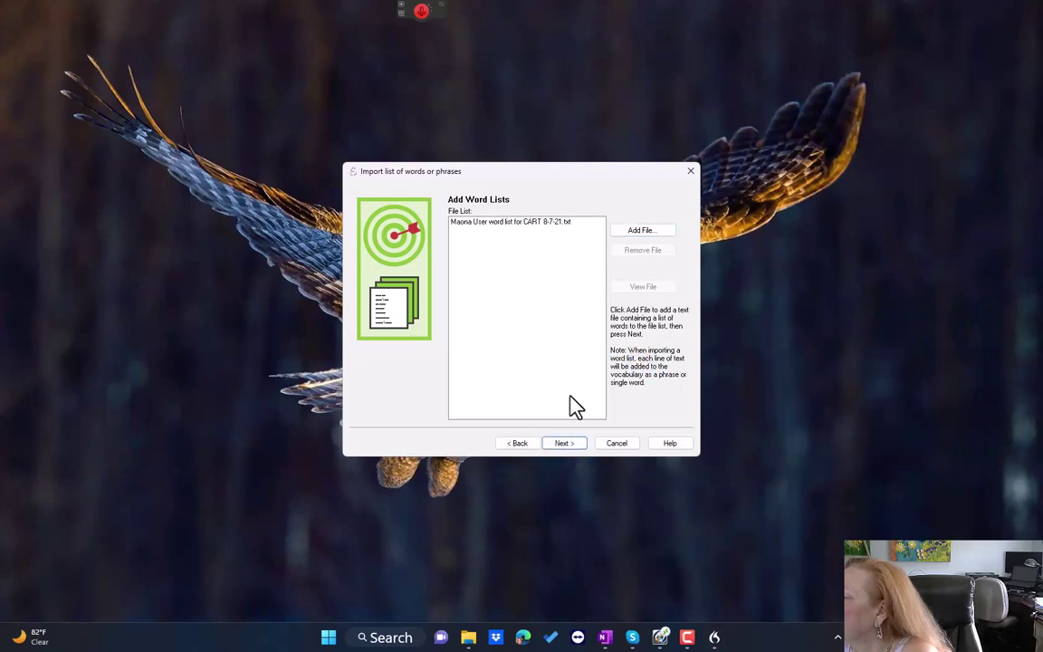
Analyze the added text word list and mark all of the found words for adding to the vocabulary.
left_click(564, 443)
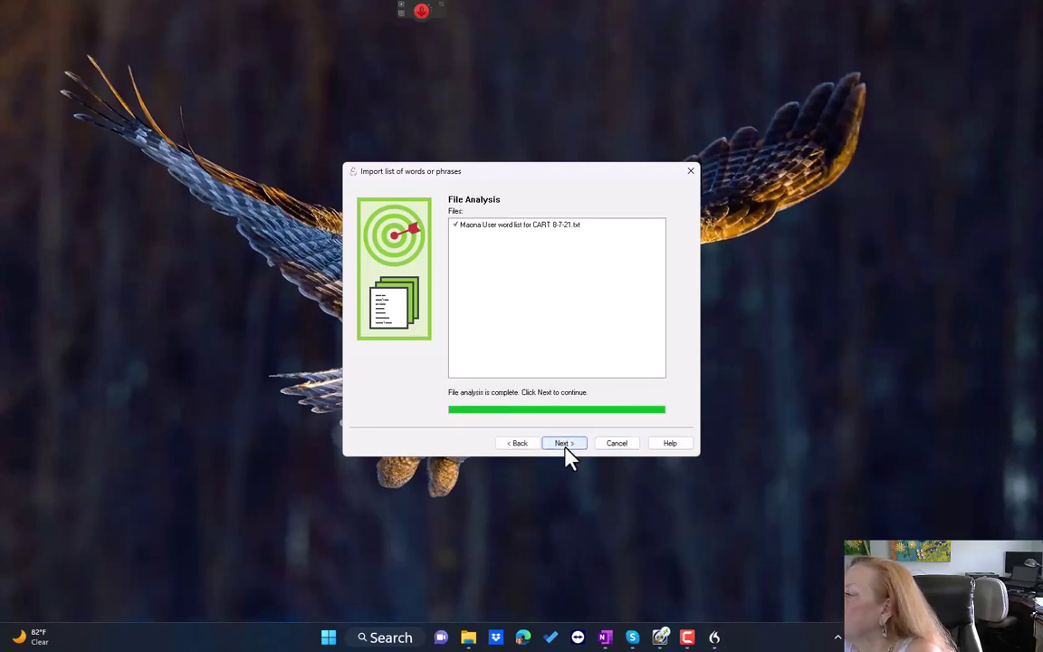
left_click(564, 444)
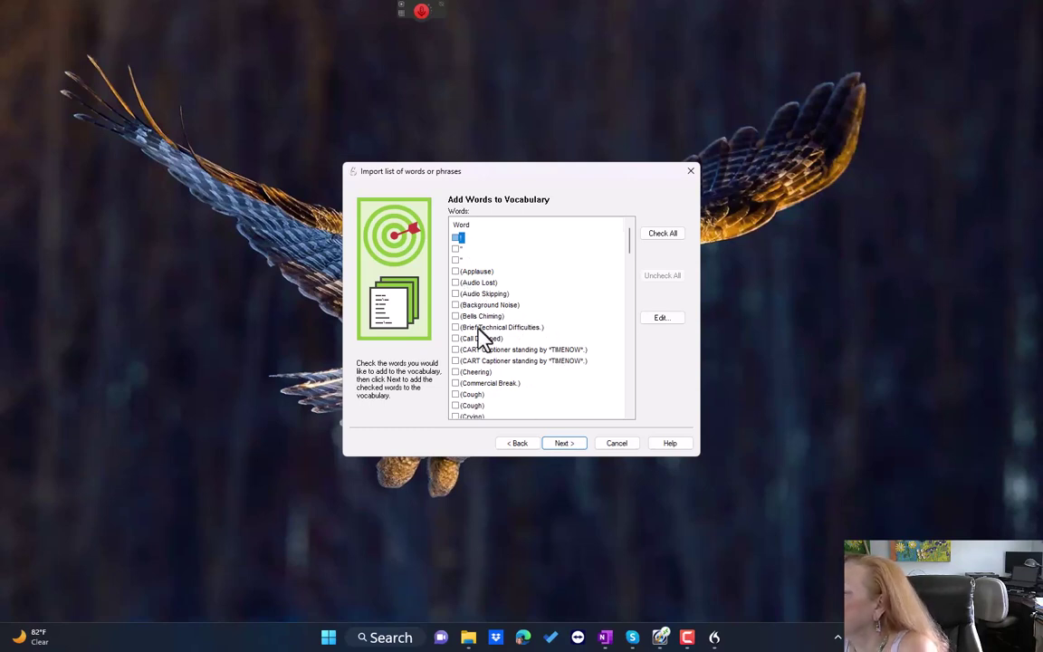
left_click(644, 235)
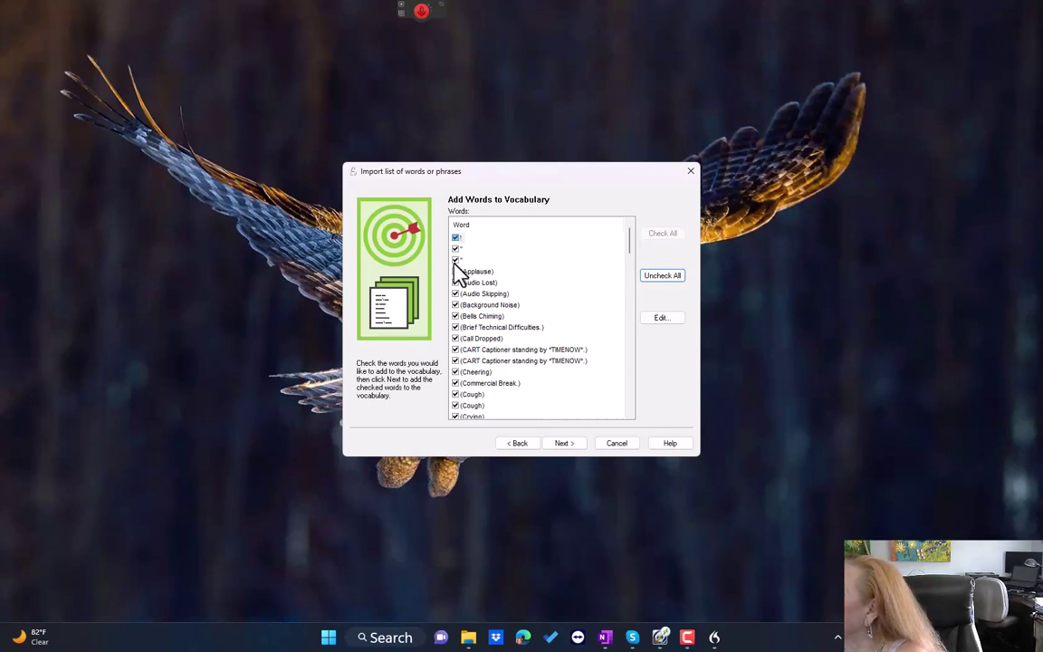
Exclude the duplicate "(CART Captioner standing by *TIMENOW*.)" entry, check the rest of the word list, and add the marked words to the vocabulary.
left_click(455, 361)
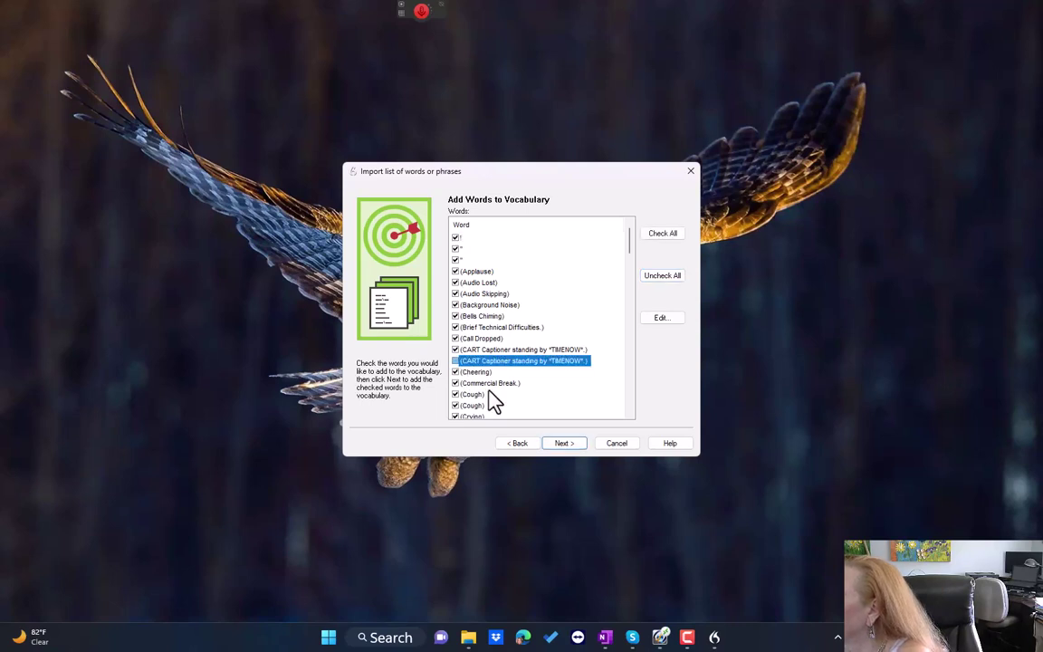
left_click(466, 405)
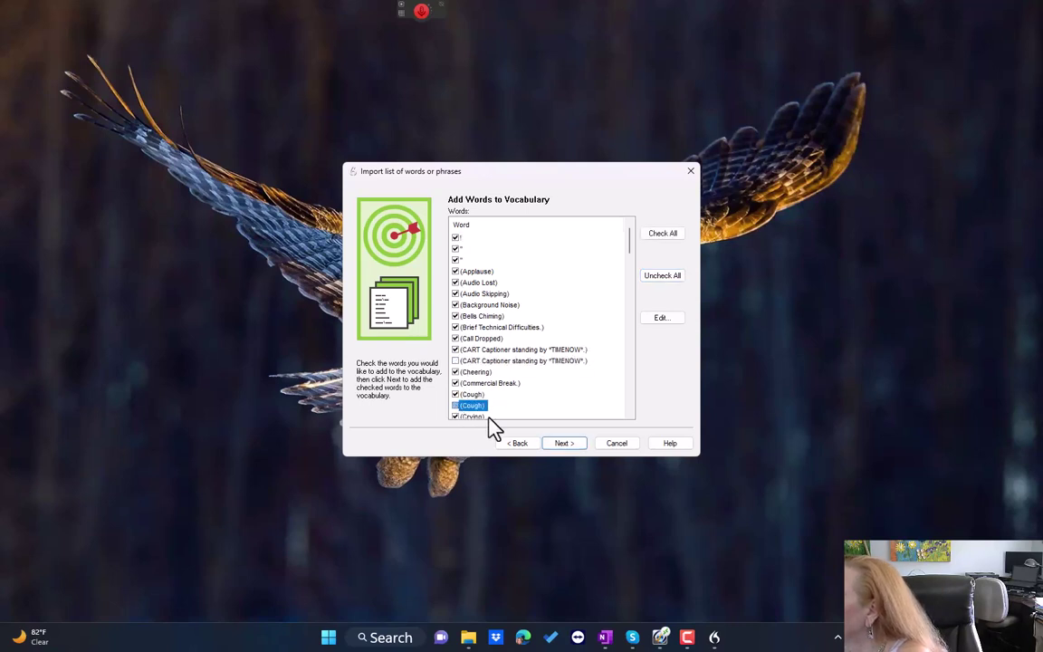
scroll(561, 369, "down", 3)
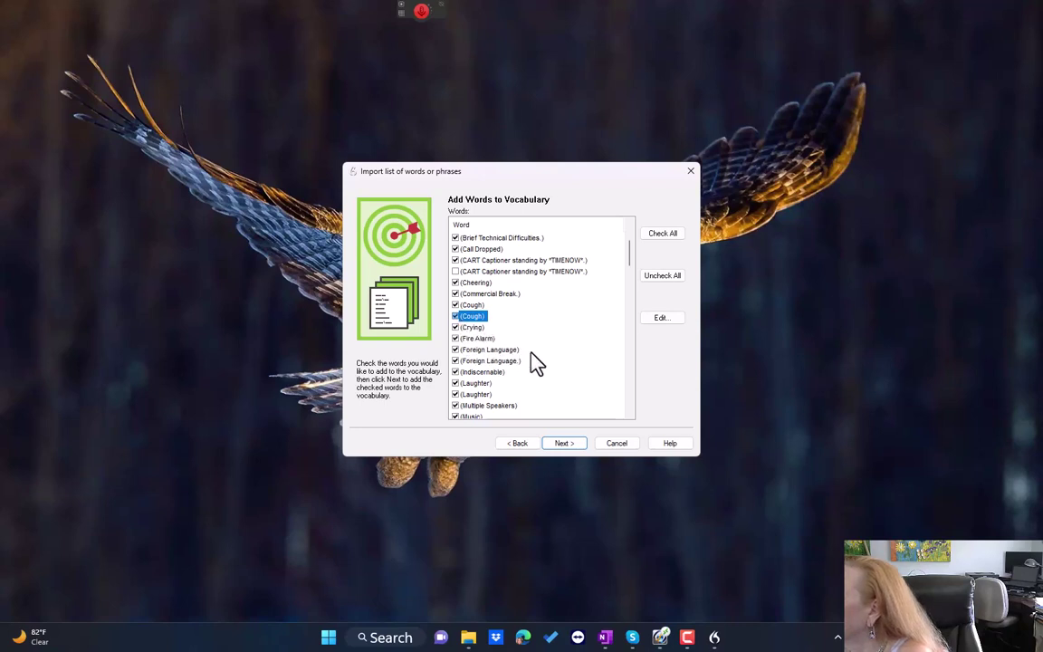
scroll(536, 362, "down", 3)
scroll(538, 364, "down", 6)
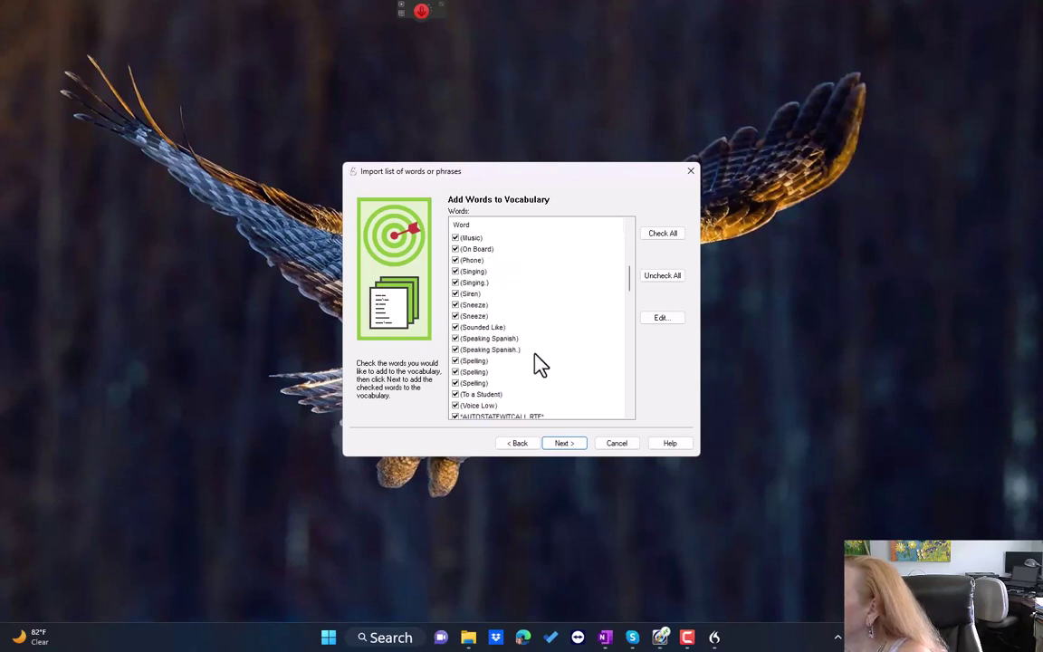
scroll(539, 363, "down", 3)
scroll(539, 364, "down", 10)
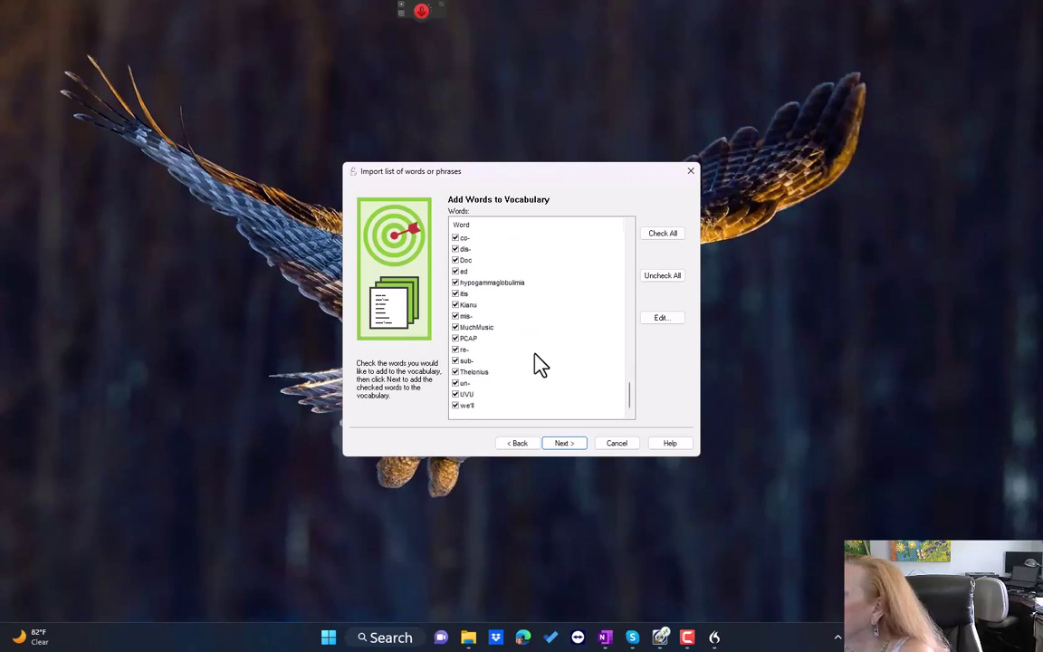
left_click(567, 444)
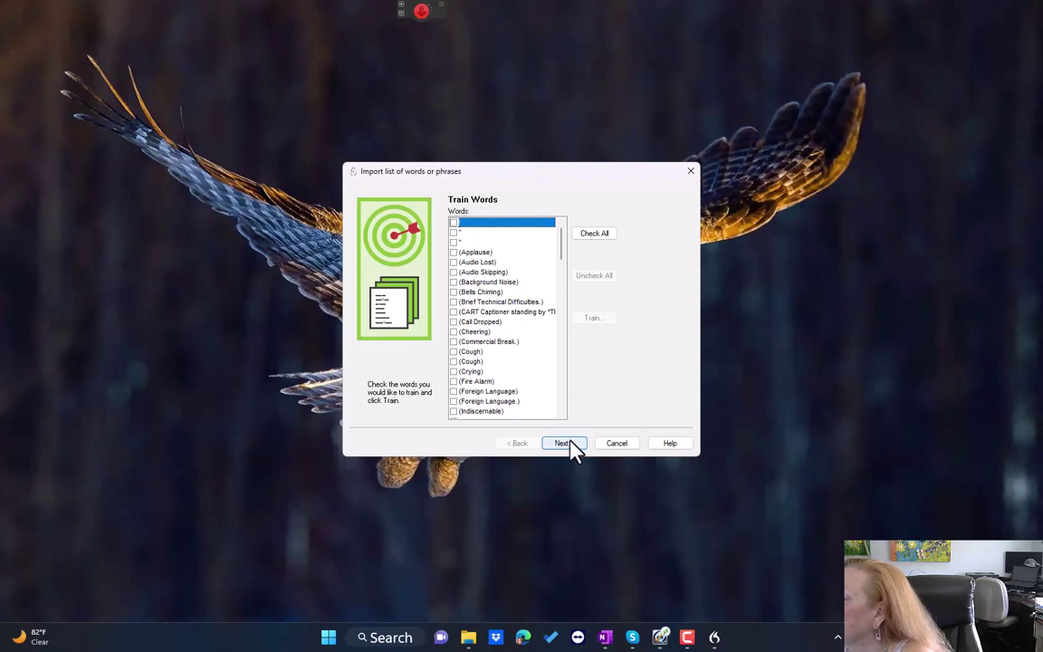
left_click(592, 235)
left_click(593, 319)
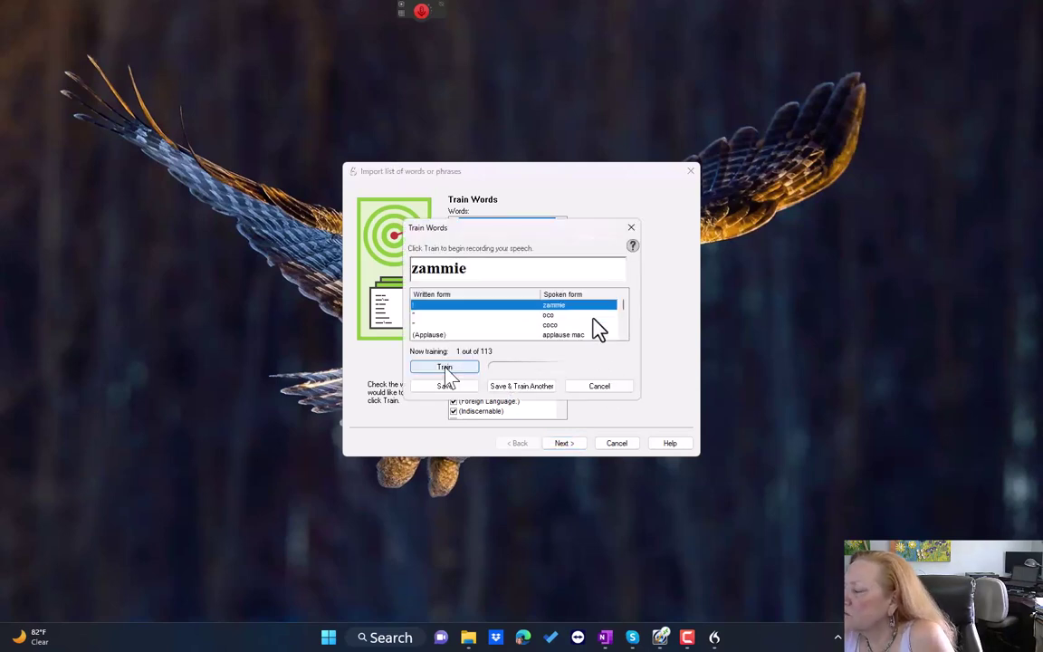
left_click(446, 371)
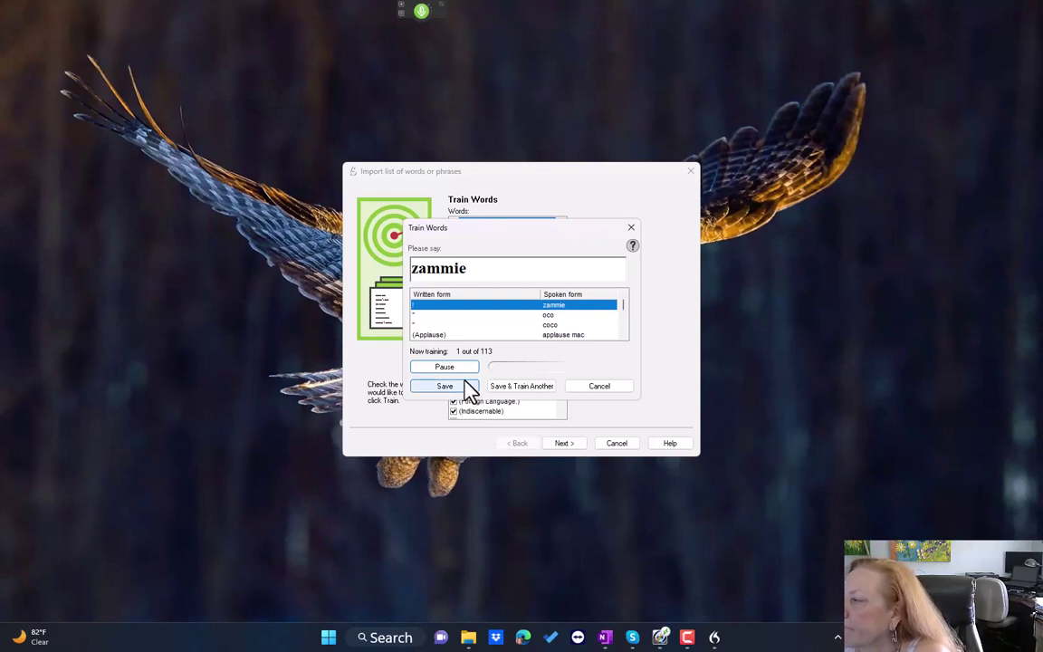
left_click(596, 387)
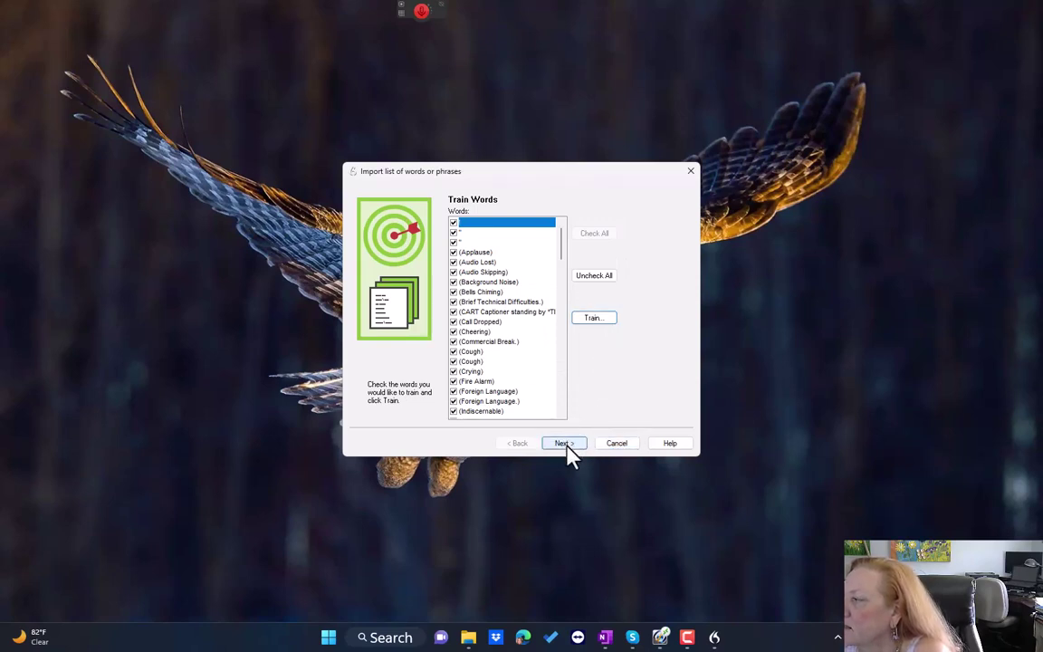
left_click(598, 279)
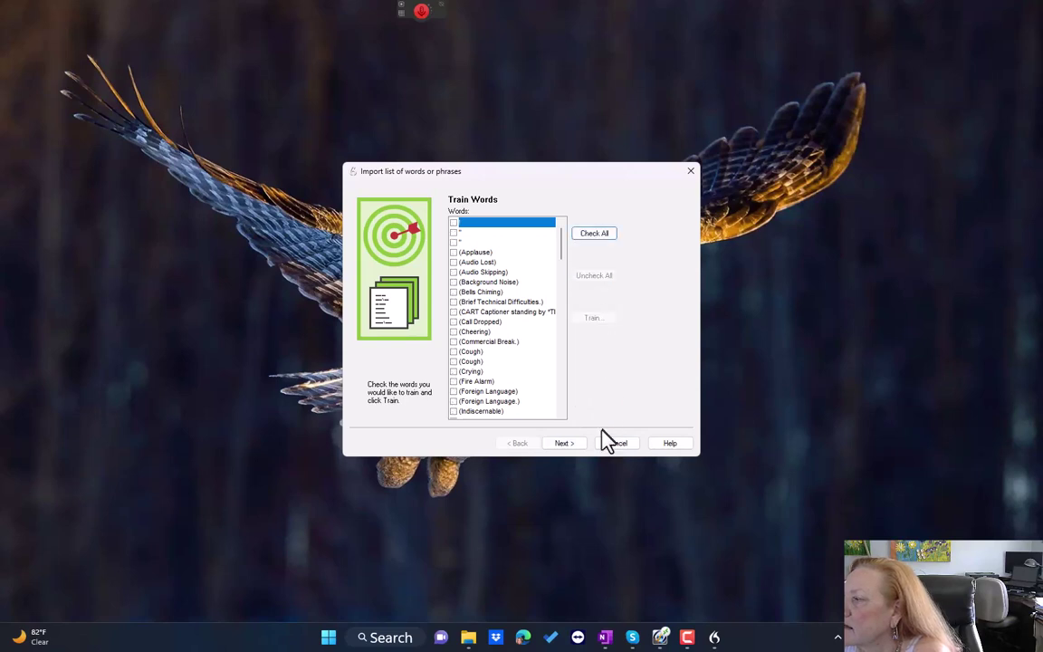
Skip training the imported words and finish the import.
left_click(568, 448)
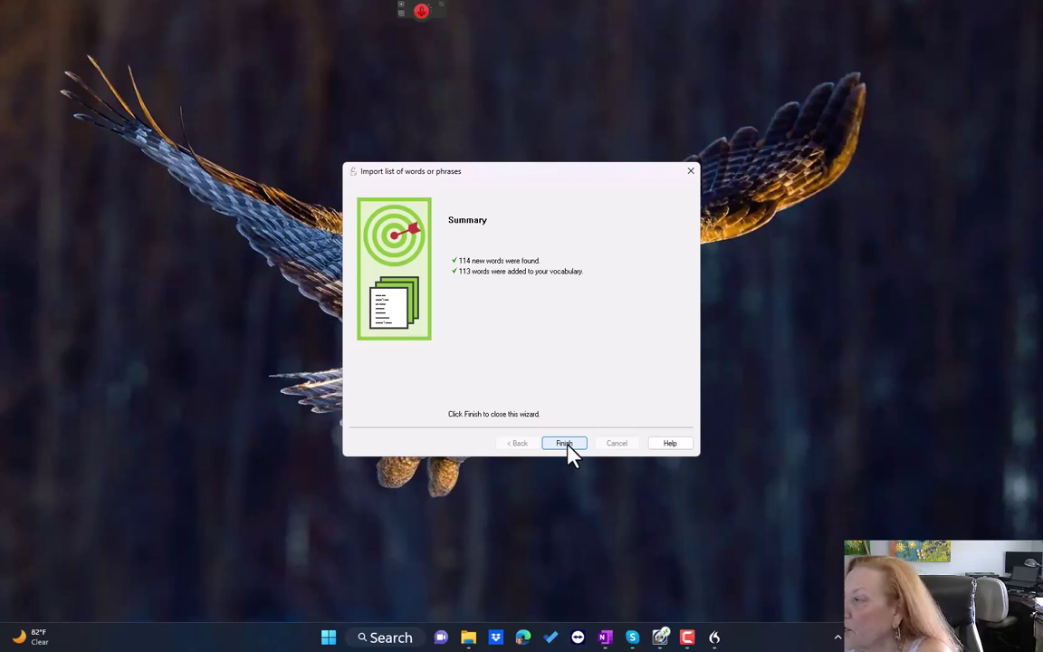
left_click(564, 444)
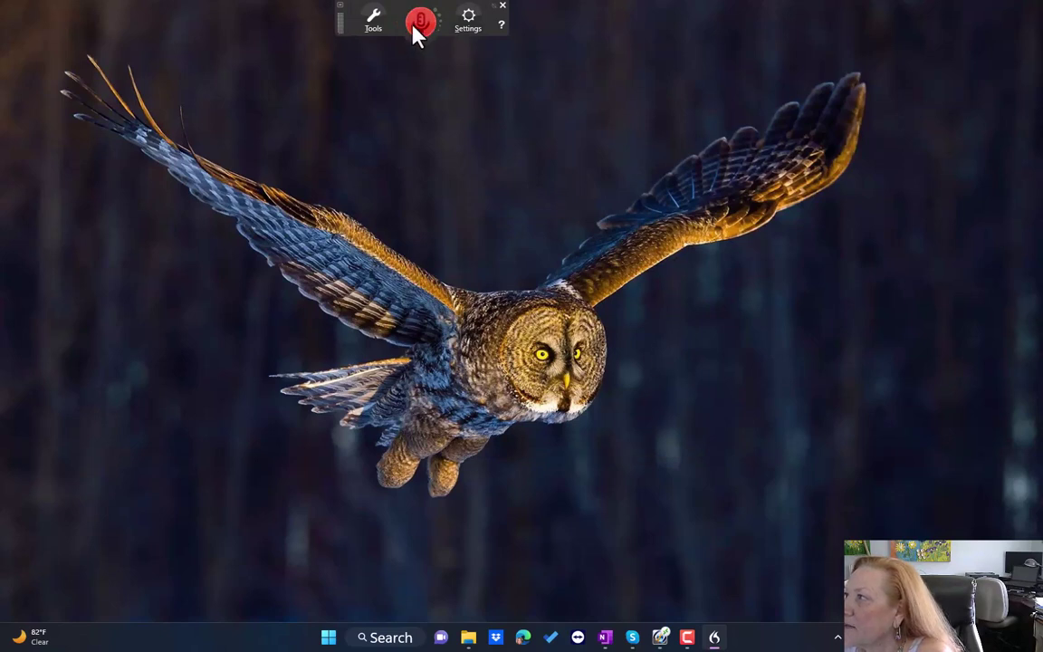
Open the Vocabulary Editor and limit its display to Custom words only.
left_click(374, 27)
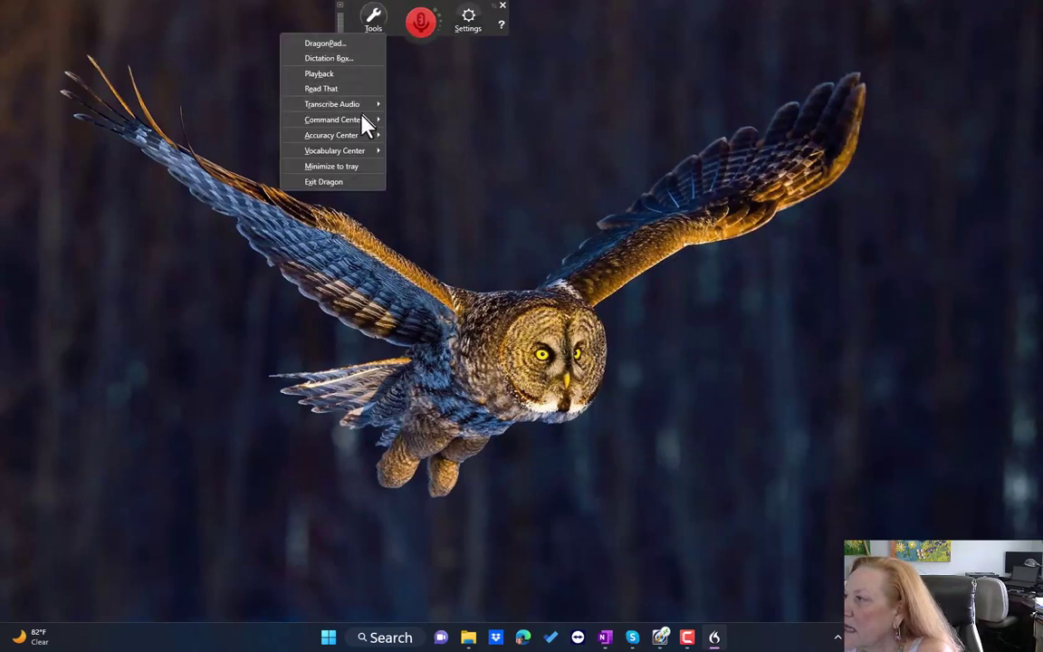
mouse_move(362, 151)
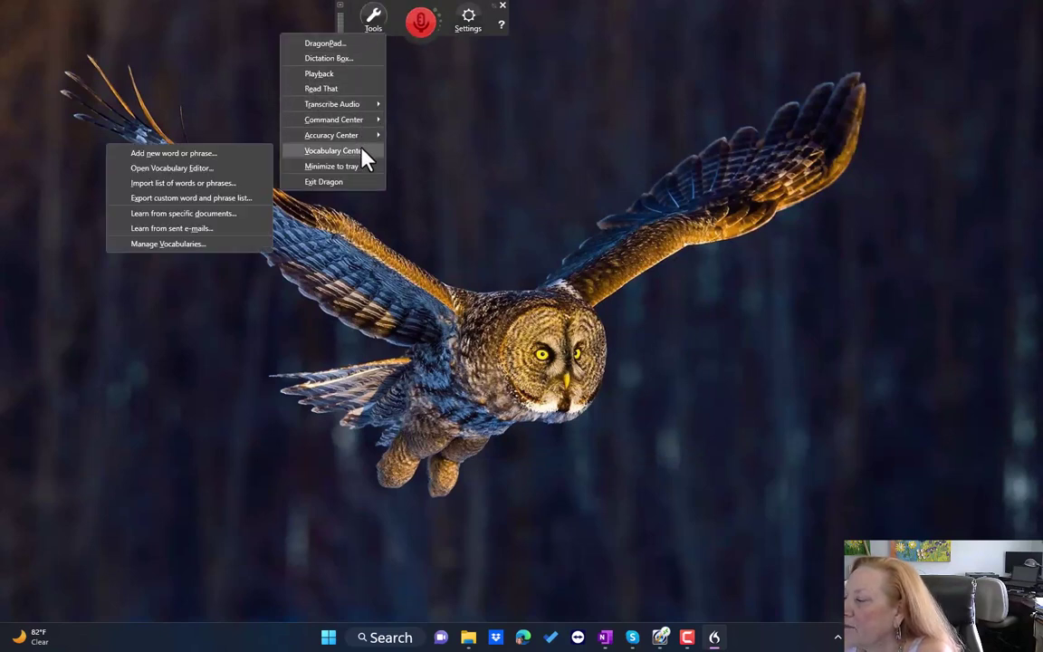
left_click(242, 170)
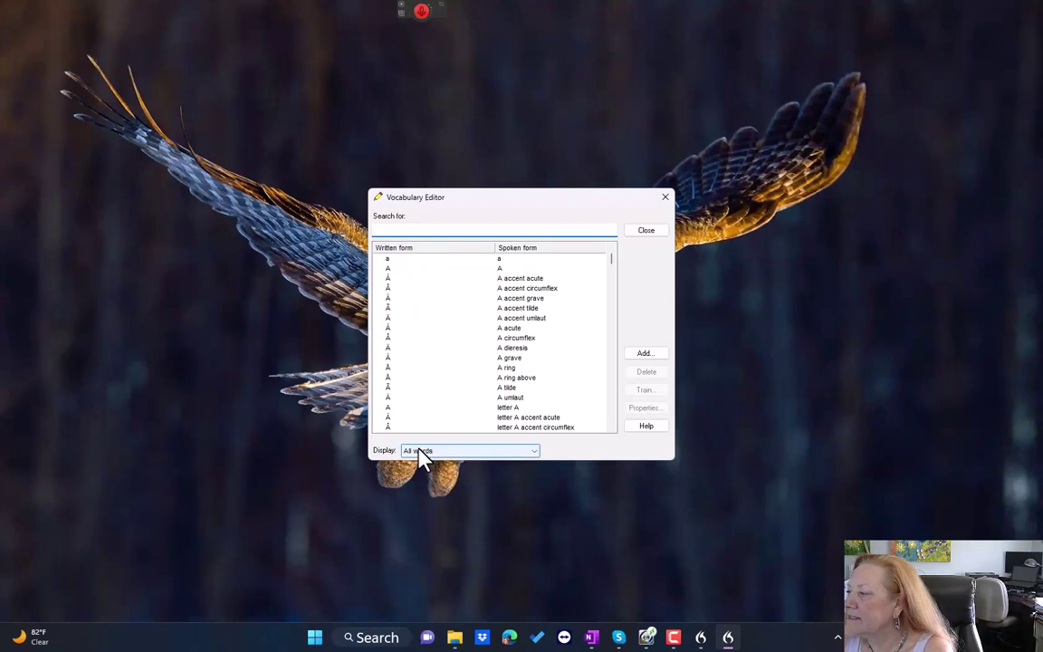
left_click(421, 450)
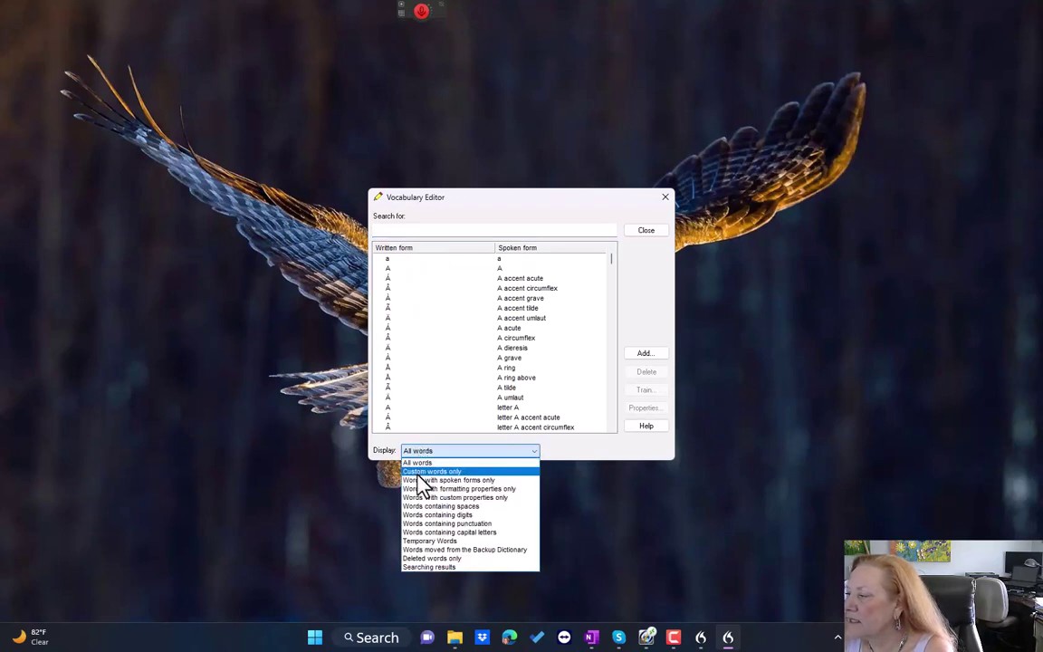
left_click(419, 471)
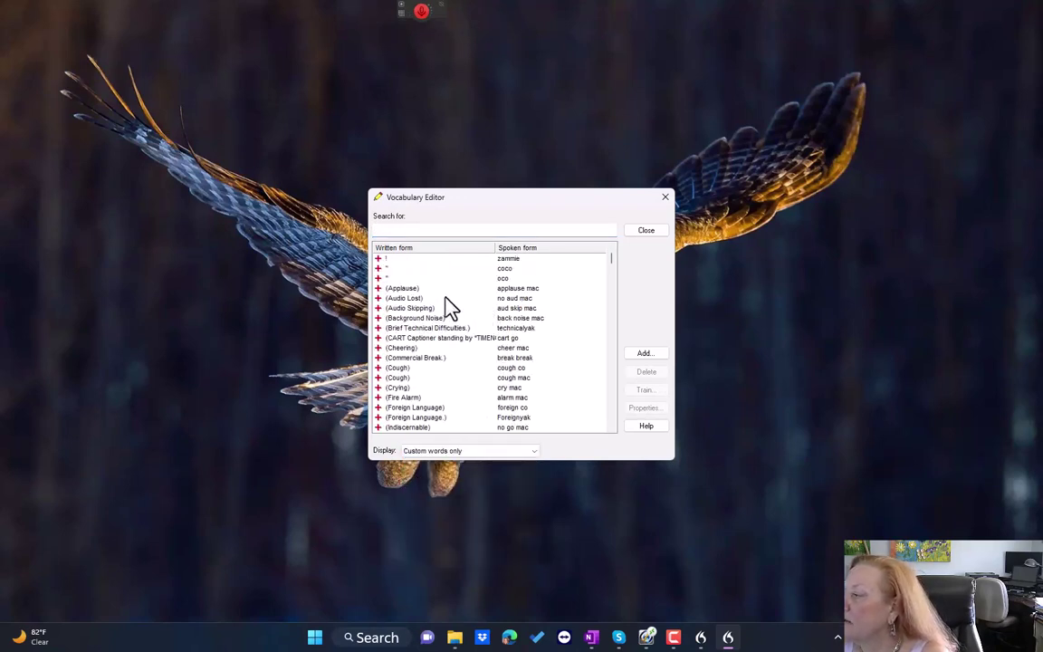
Examine the written and spoken forms of the custom words throughout the list, and close the Vocabulary Editor.
scroll(450, 307, "down", 9)
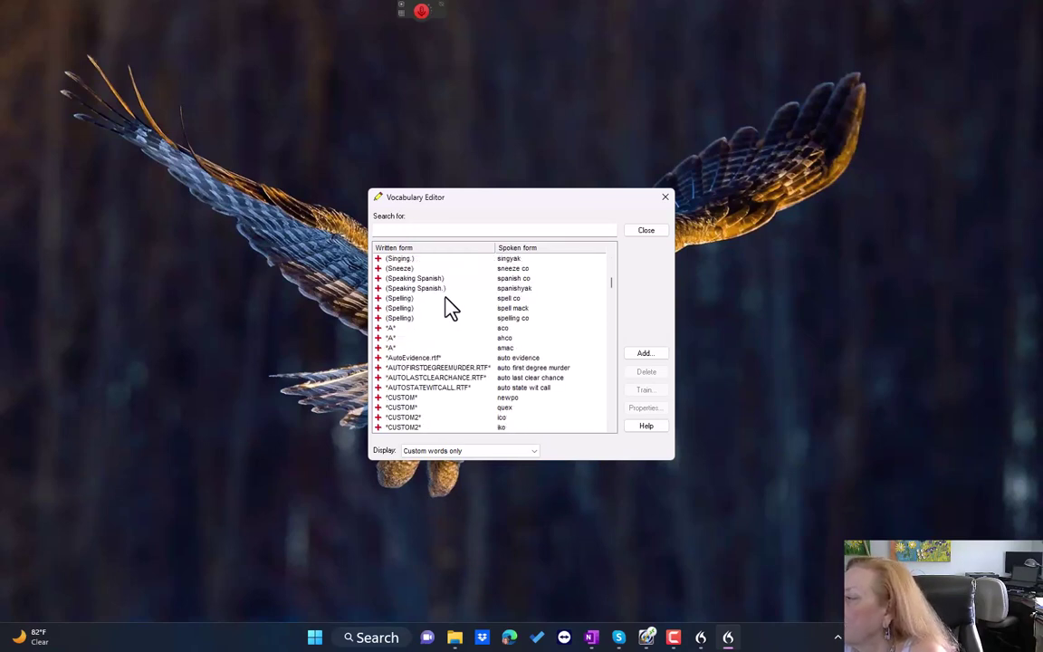
scroll(450, 308, "down", 15)
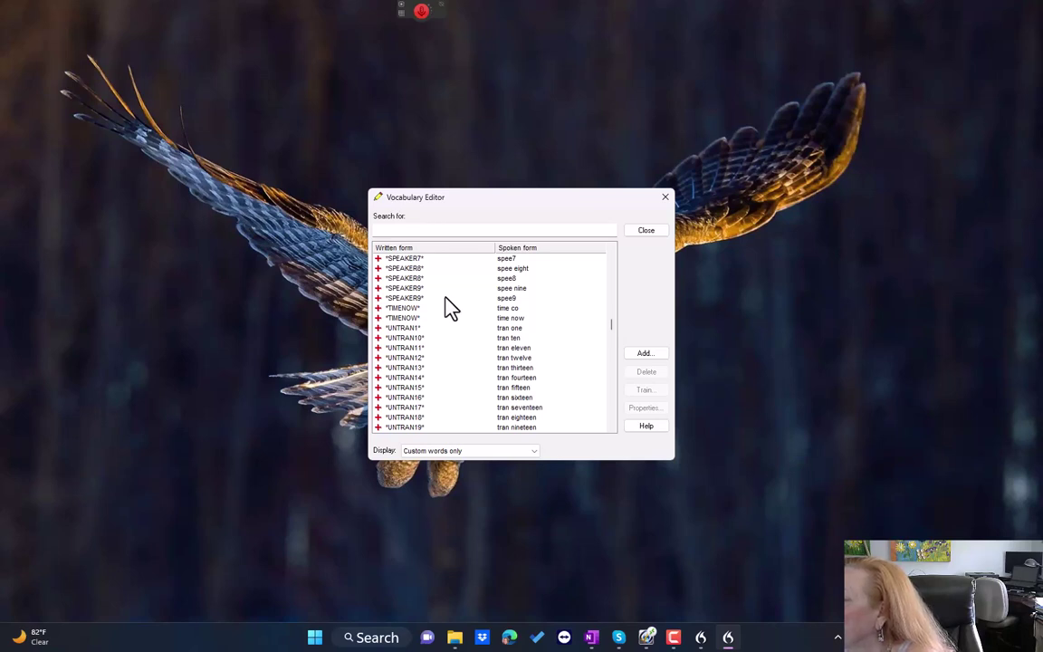
scroll(450, 307, "up", 3)
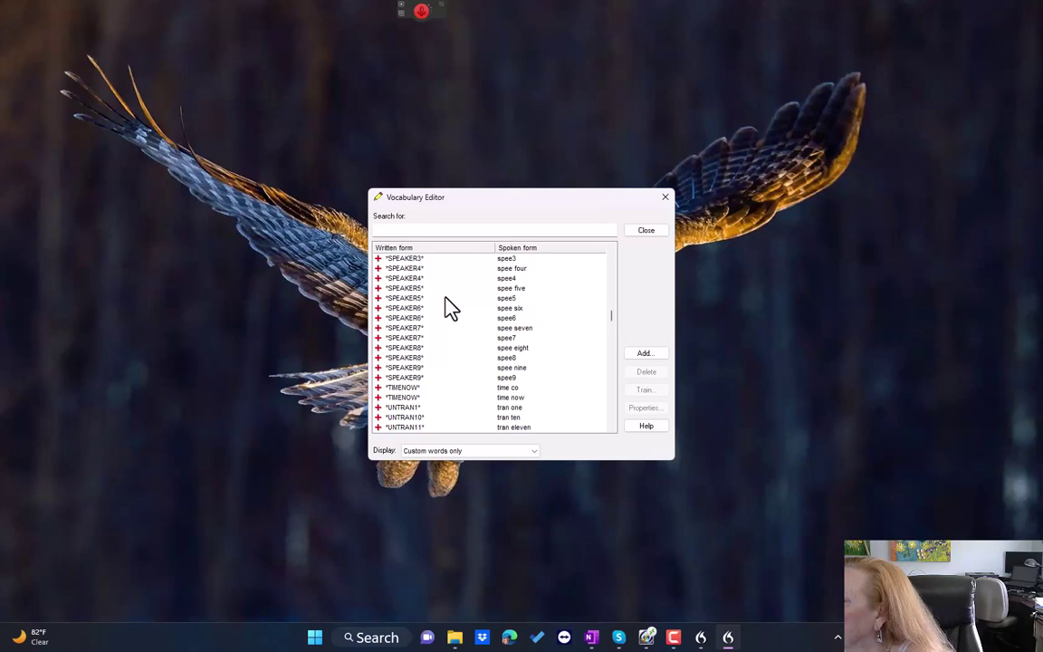
scroll(450, 307, "up", 7)
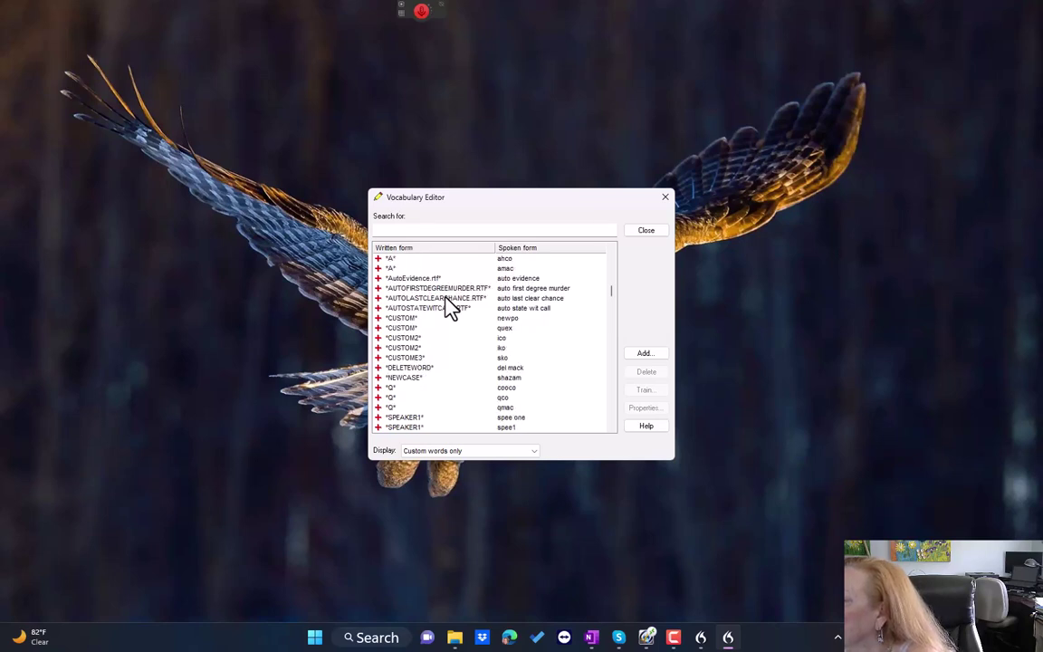
scroll(450, 308, "up", 3)
scroll(450, 308, "down", 8)
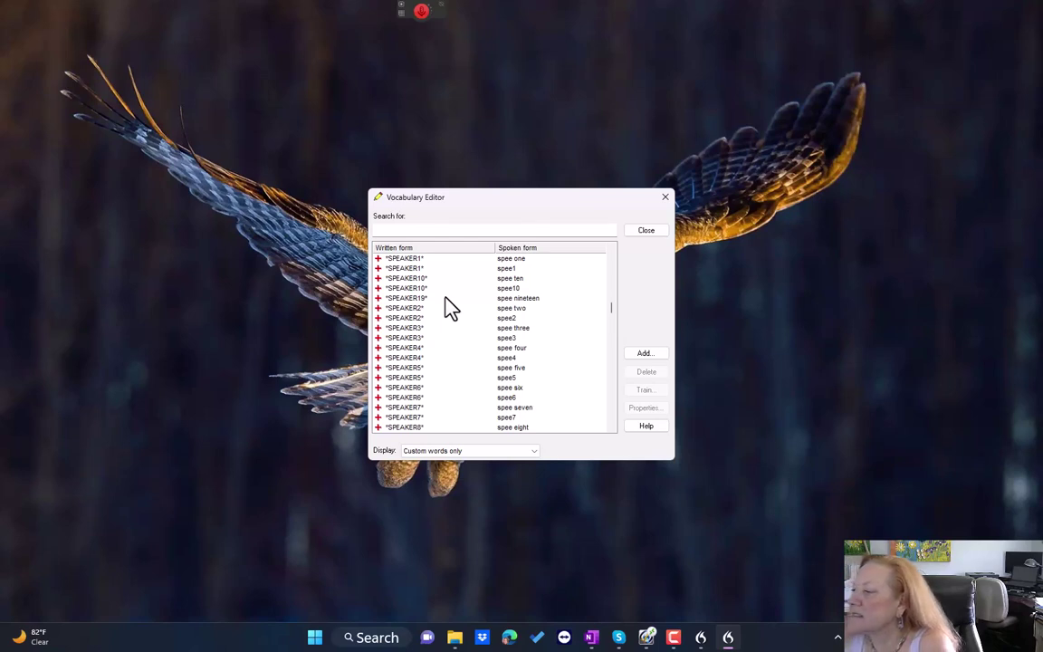
scroll(450, 307, "down", 8)
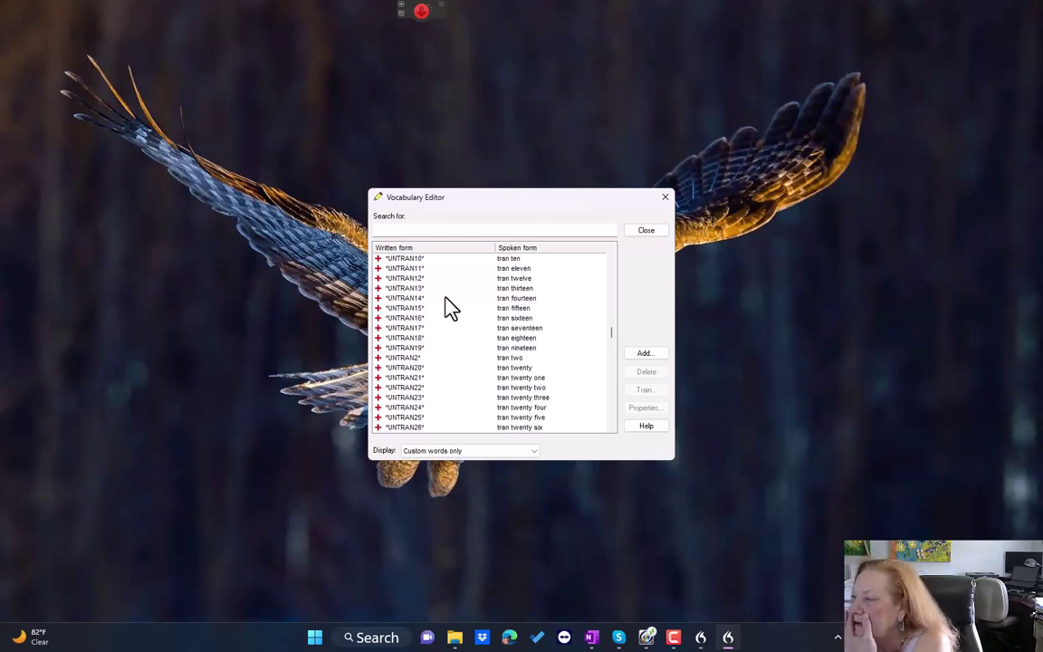
scroll(449, 308, "down", 5)
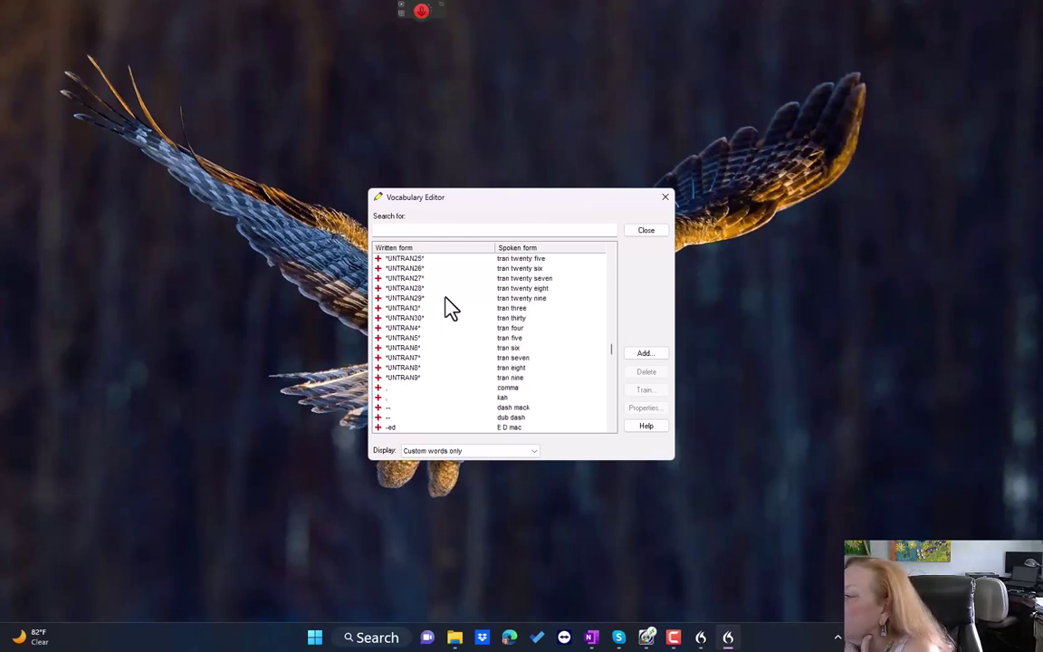
scroll(450, 307, "up", 5)
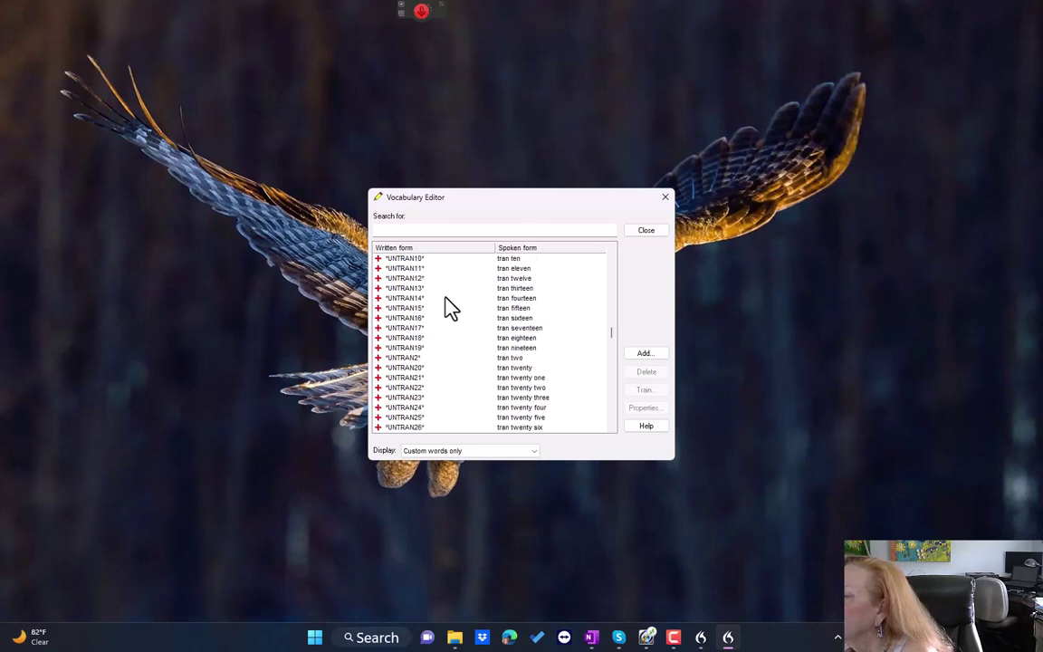
scroll(449, 307, "up", 3)
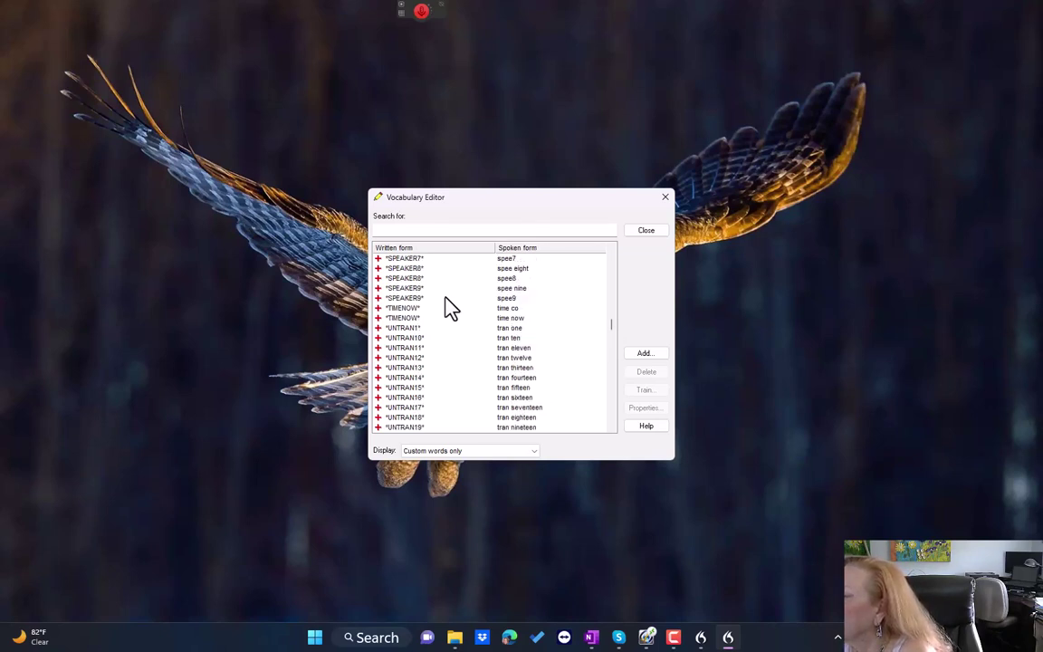
scroll(449, 308, "down", 15)
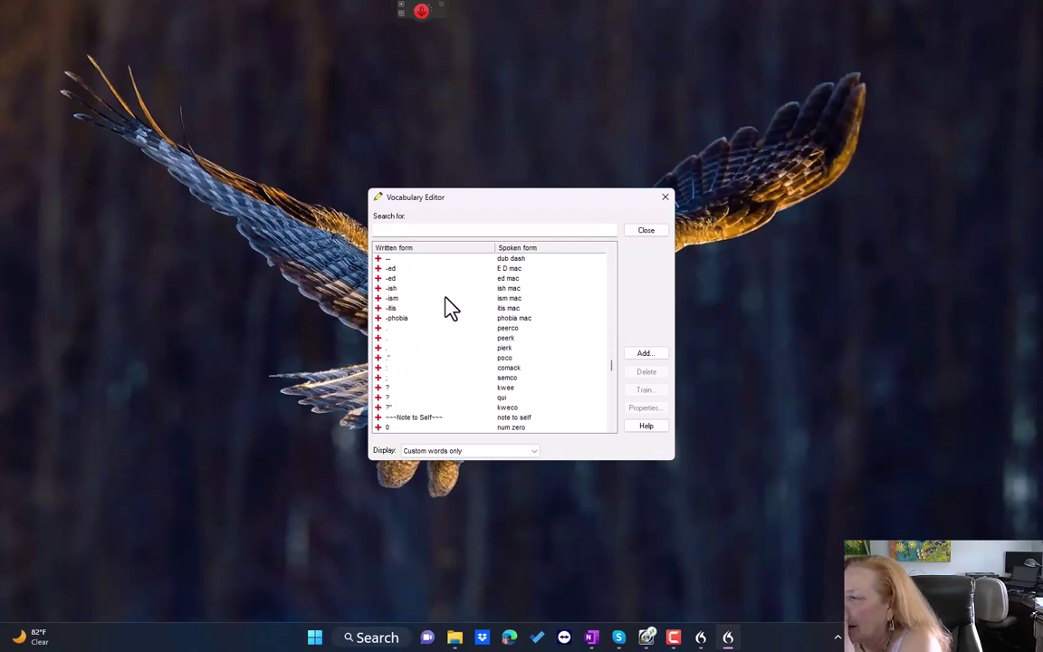
scroll(450, 308, "down", 3)
scroll(450, 307, "down", 15)
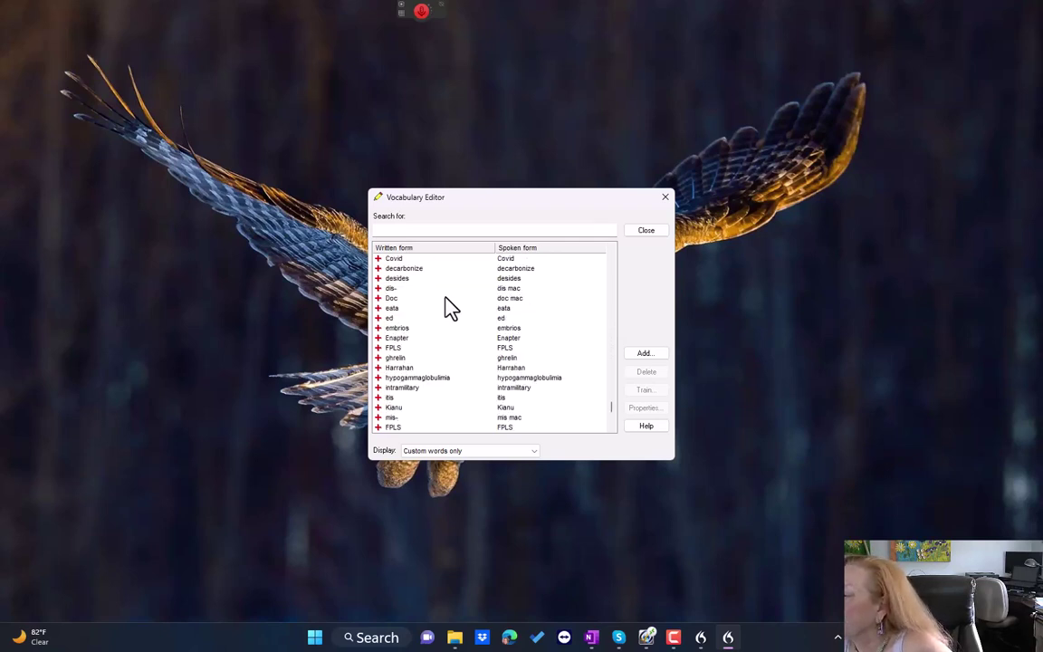
scroll(450, 308, "down", 1)
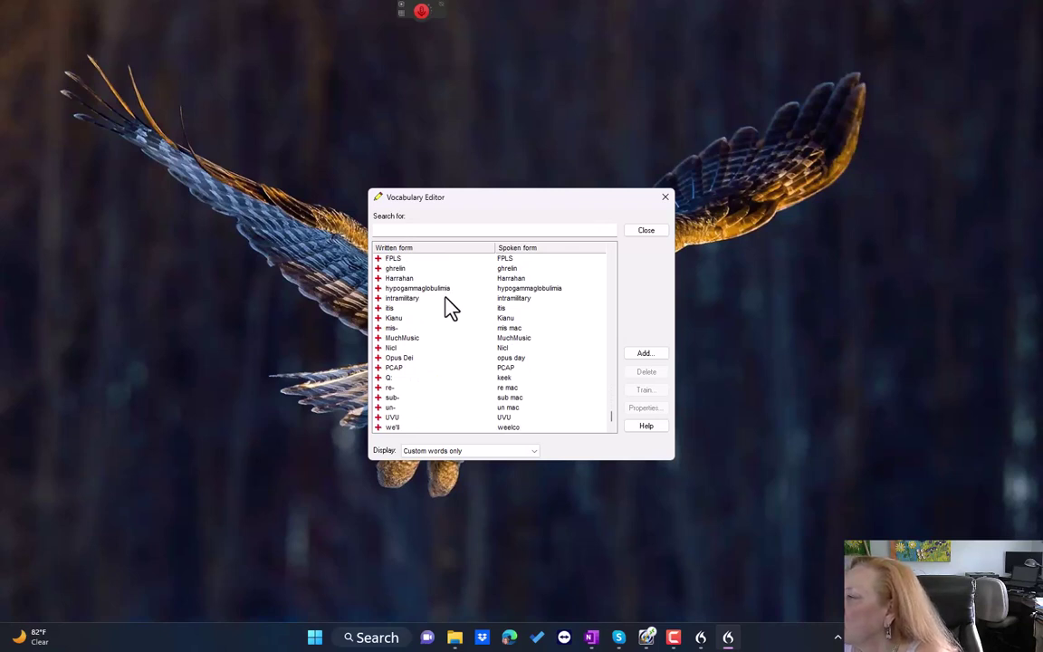
scroll(450, 307, "up", 15)
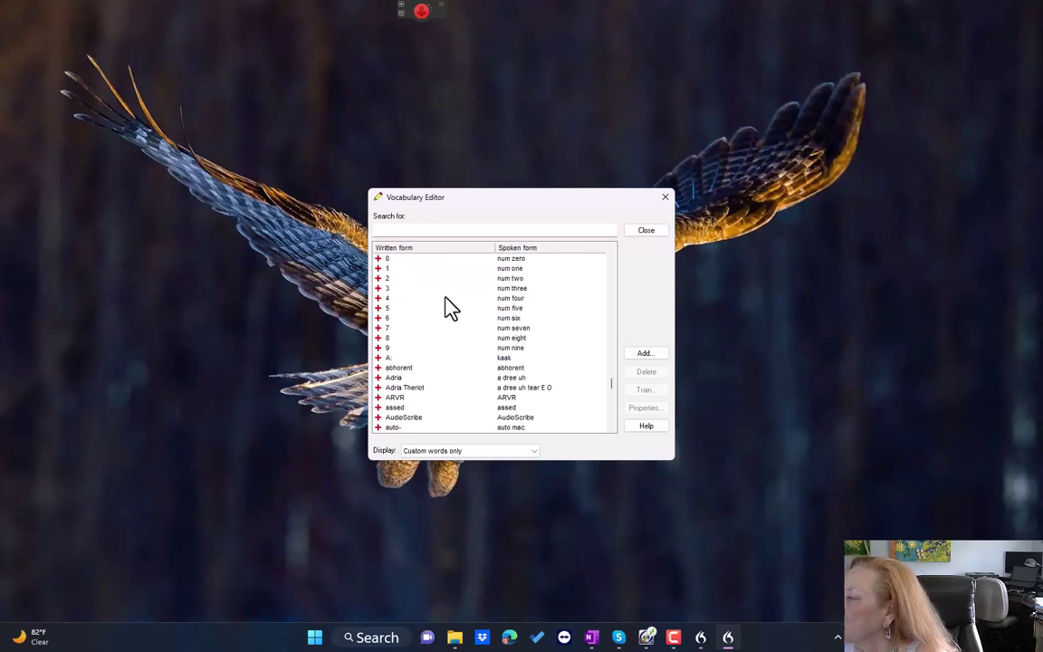
left_click(647, 236)
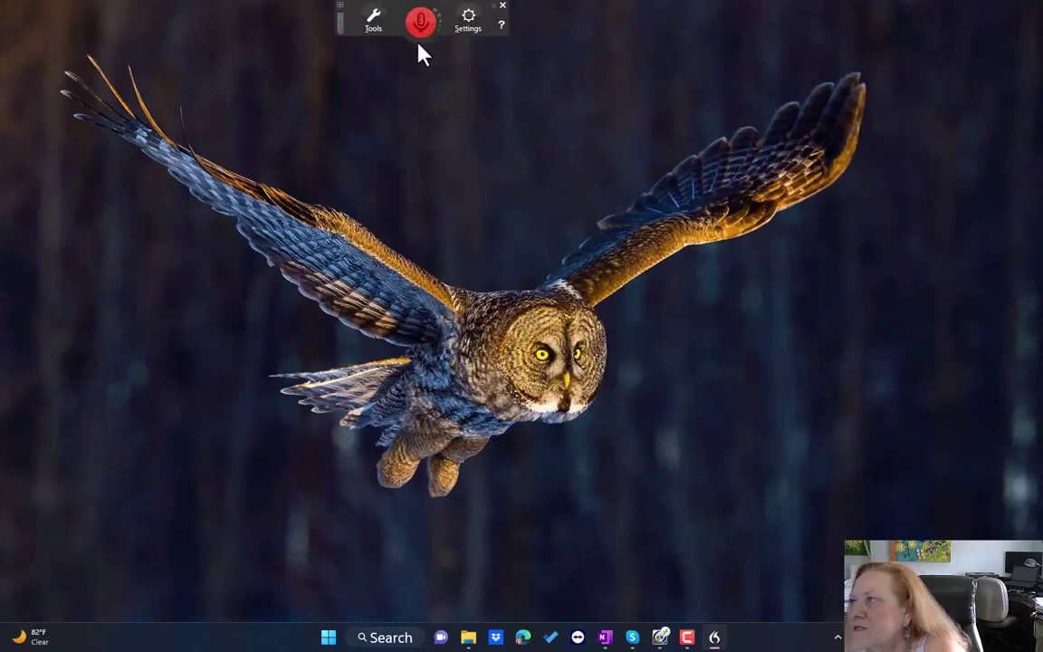
Save the current user profile with its newly imported custom words.
left_click(471, 33)
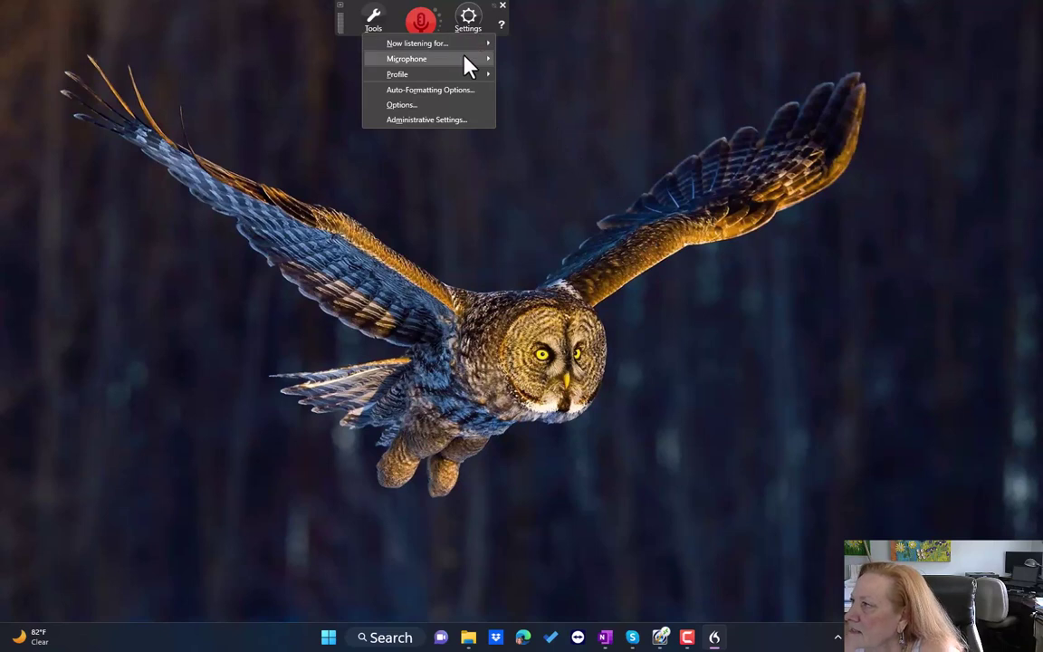
mouse_move(463, 80)
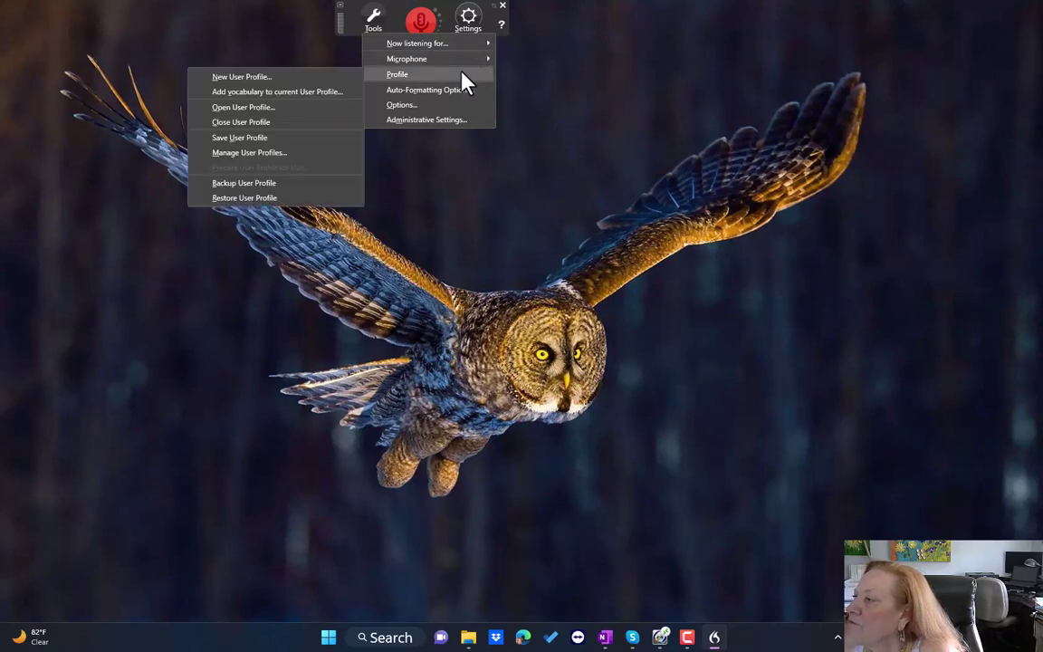
left_click(268, 141)
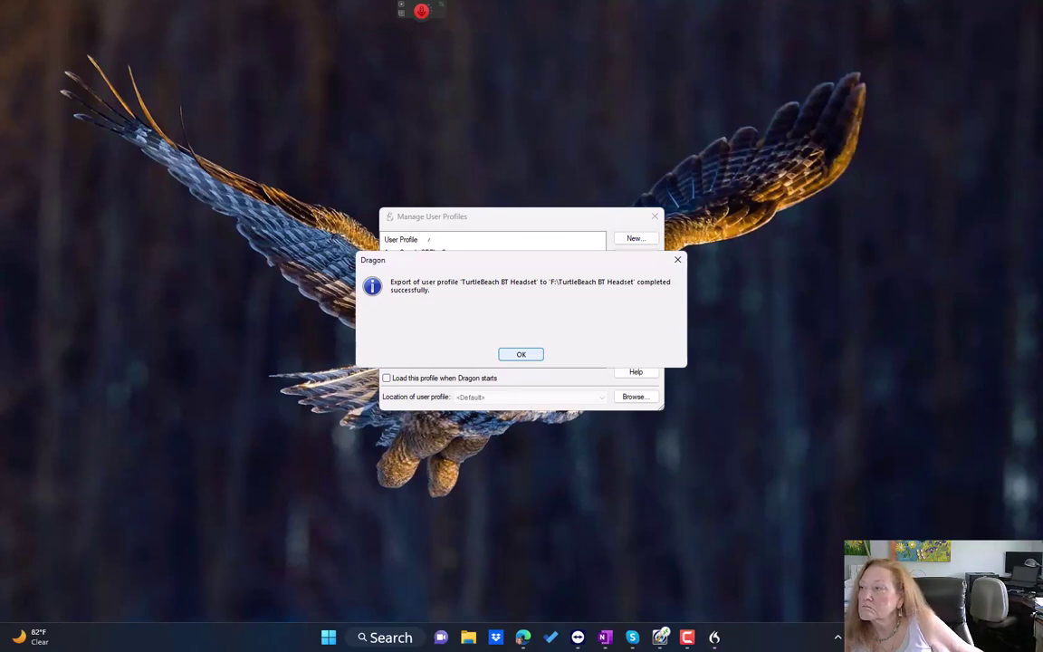
Finish the export of the TurtleBeach BT Headset profile, close the Manage User Profiles dialog, and exit Dragon.
key("Return")
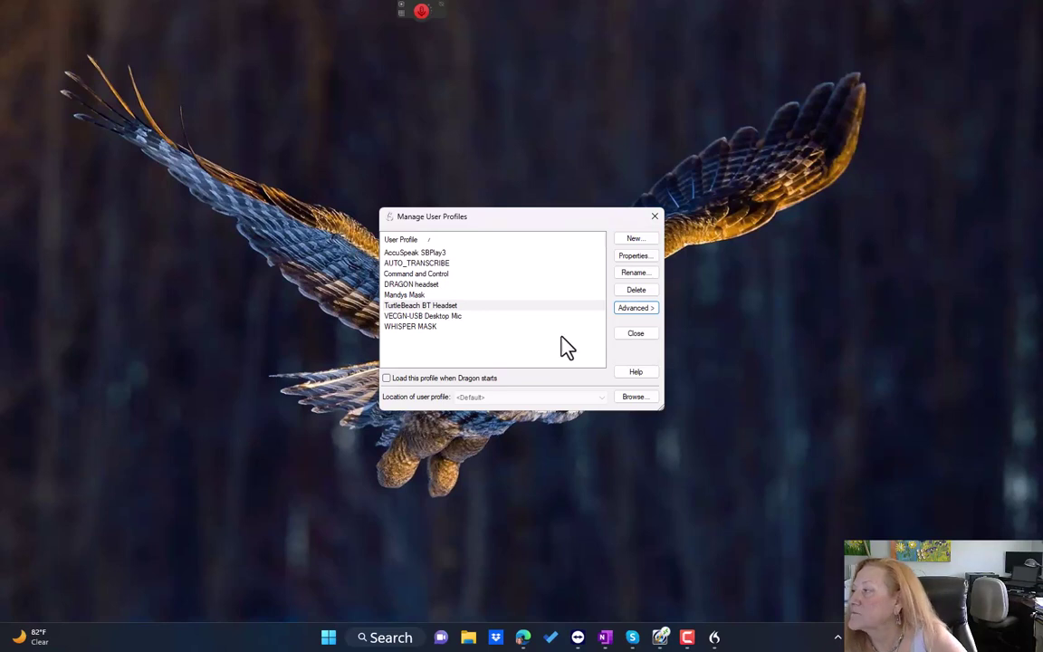
left_click(638, 341)
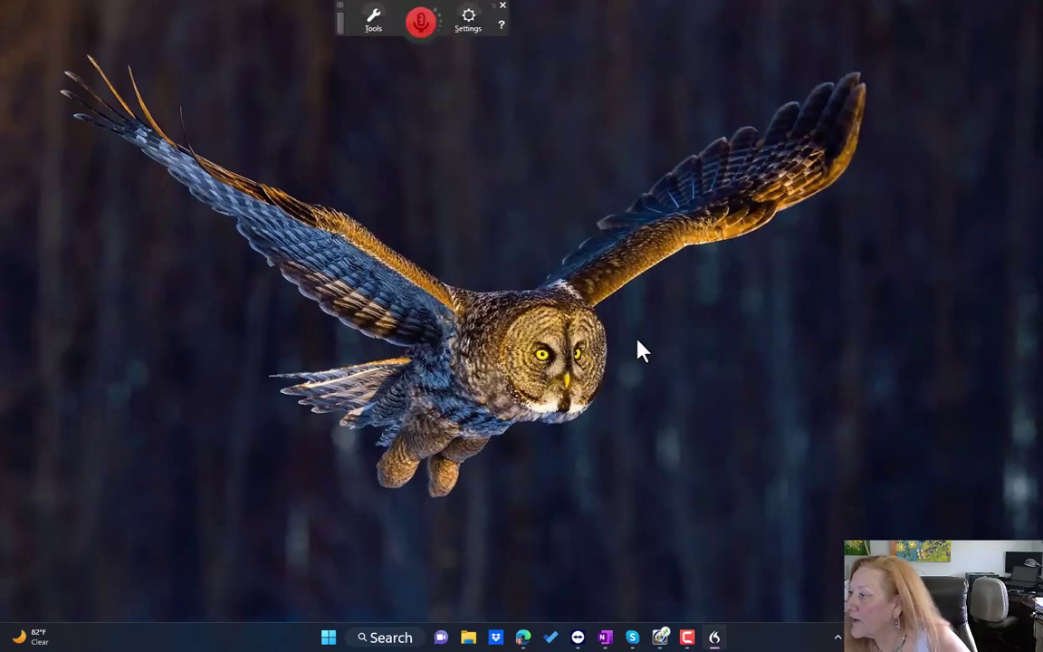
left_click(376, 29)
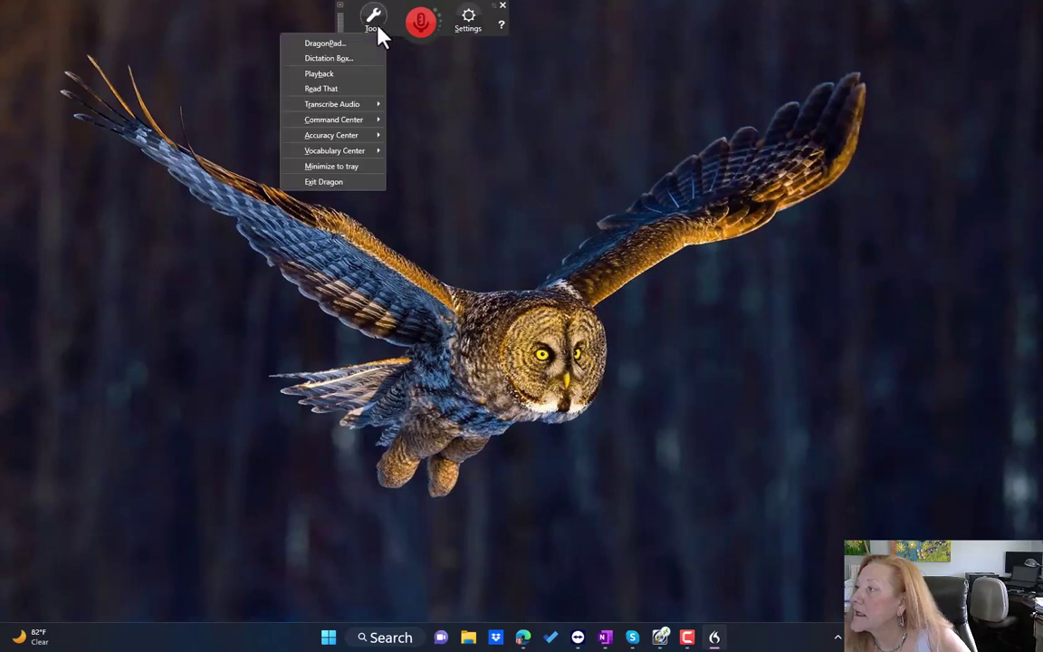
left_click(352, 186)
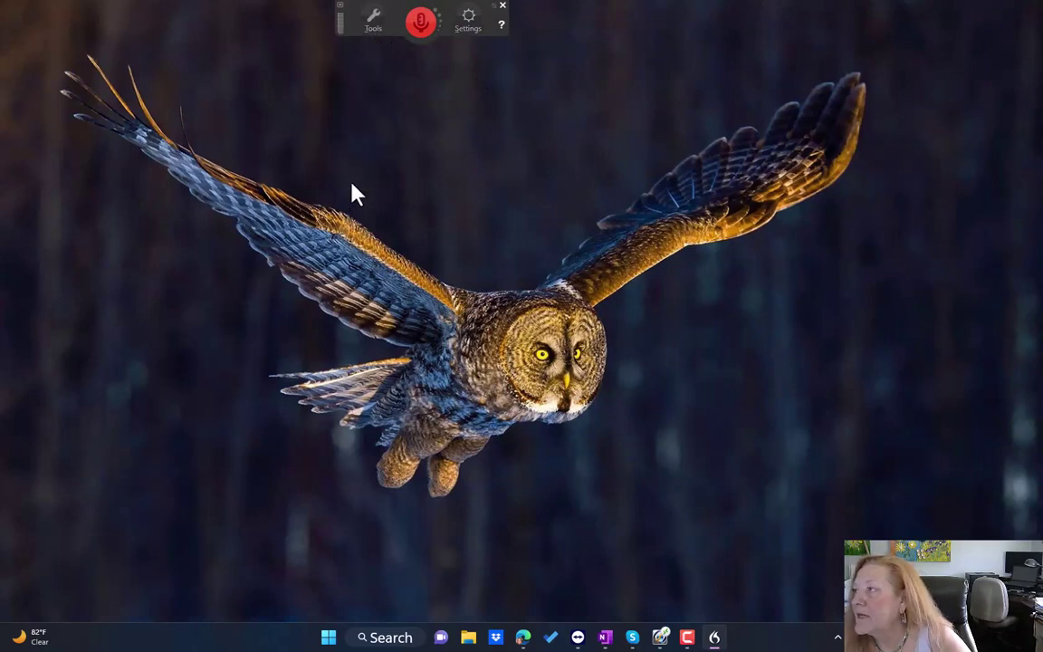